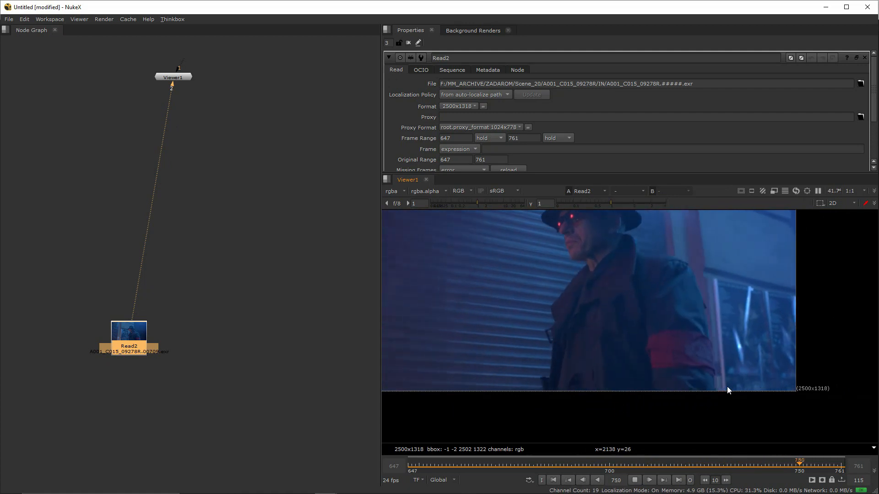
Play through the Read2 footage, stop playback and park the playhead at frame 712
{"action": "middle_click_drag", "start_coordinate": [531, 416], "coordinate": [602, 426]}
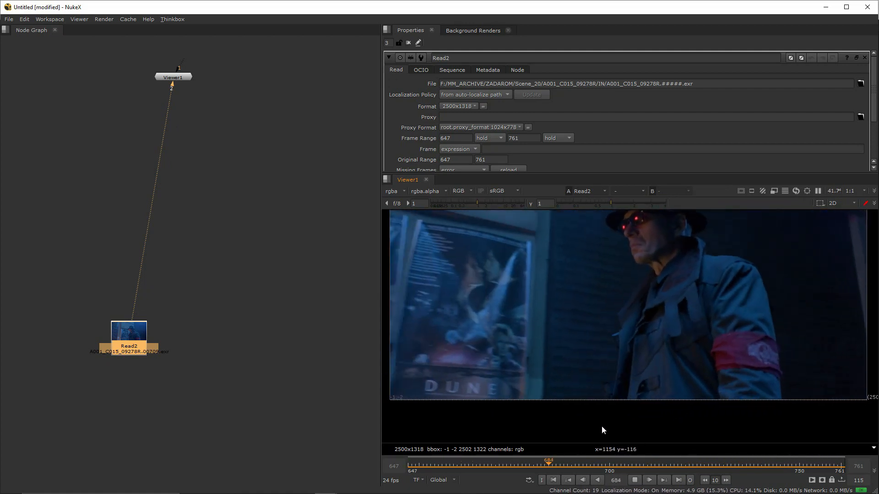
{"action": "middle_click_drag", "start_coordinate": [487, 428], "coordinate": [555, 415]}
{"action": "left_click", "coordinate": [635, 482]}
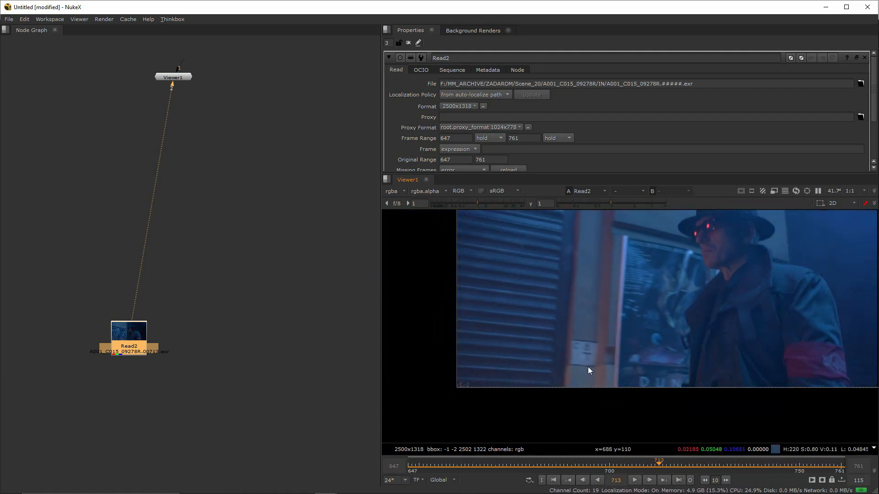
{"action": "mouse_move", "coordinate": [659, 472]}
{"action": "left_mouse_down"}
{"action": "mouse_move", "coordinate": [720, 475]}
{"action": "mouse_move", "coordinate": [655, 481]}
{"action": "left_mouse_up"}
Add a Tracker node to the node graph below the Read2 node
{"action": "scroll", "coordinate": [197, 360], "scroll_direction": "down", "scroll_amount": 1}
{"action": "scroll", "coordinate": [231, 373], "scroll_direction": "up", "scroll_amount": 4}
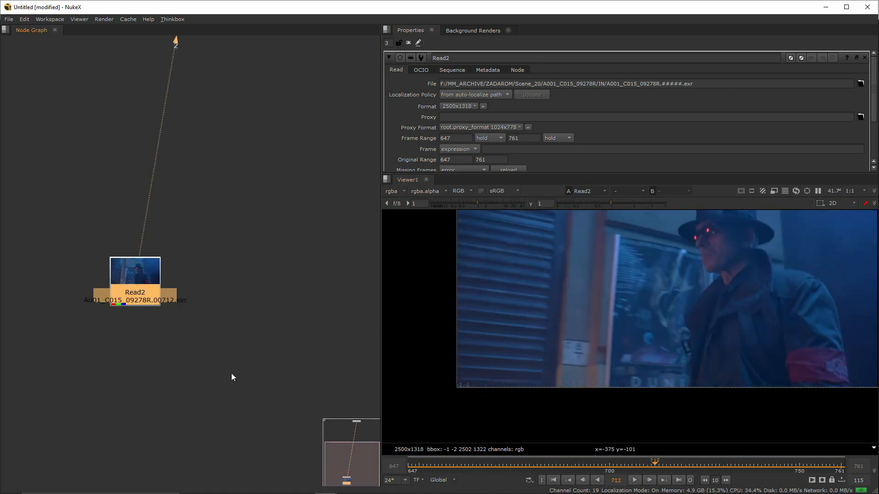
{"action": "key", "text": "Tab"}
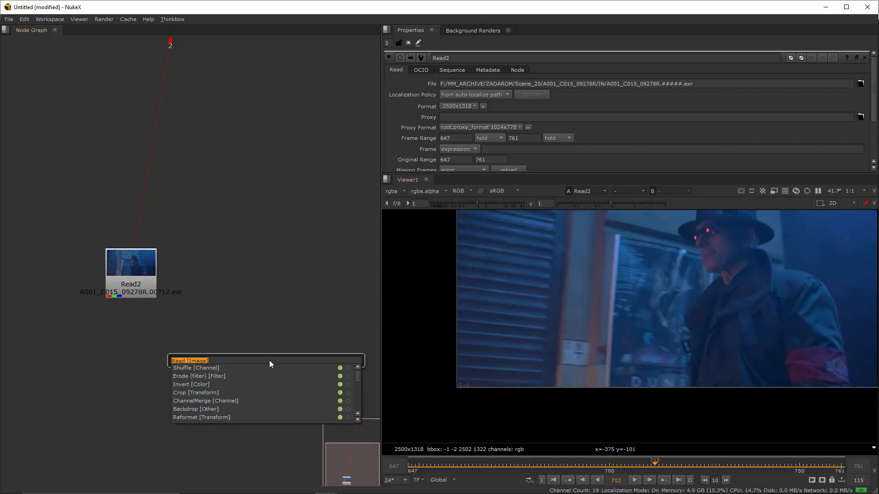
{"action": "type", "text": "trax"}
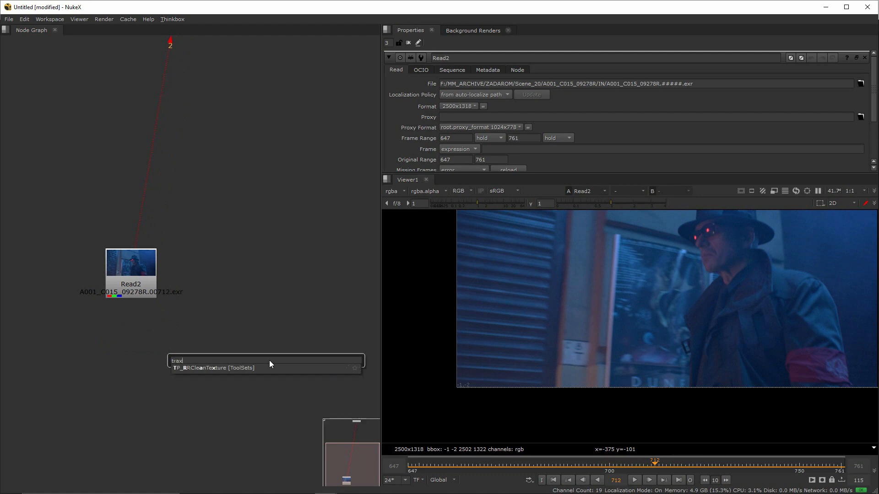
{"action": "key", "text": "BackSpace"}
{"action": "type", "text": "c"}
{"action": "key", "text": "Down"}
{"action": "key", "text": "Down"}
{"action": "key", "text": "Return"}
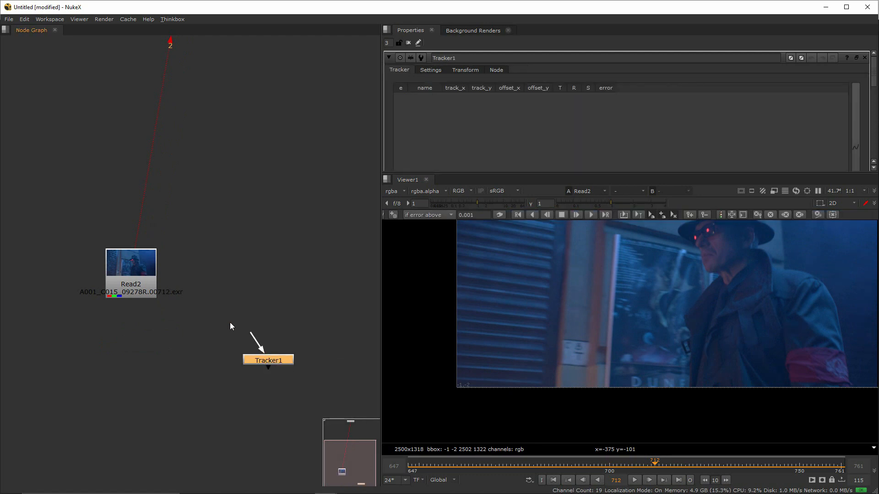
Connect the Tracker node's input to Read2 and show the Tracker's output in the viewer
{"action": "left_click_drag", "start_coordinate": [230, 323], "coordinate": [139, 280]}
{"action": "left_click_drag", "start_coordinate": [276, 362], "coordinate": [270, 376]}
{"action": "key", "text": "1"}
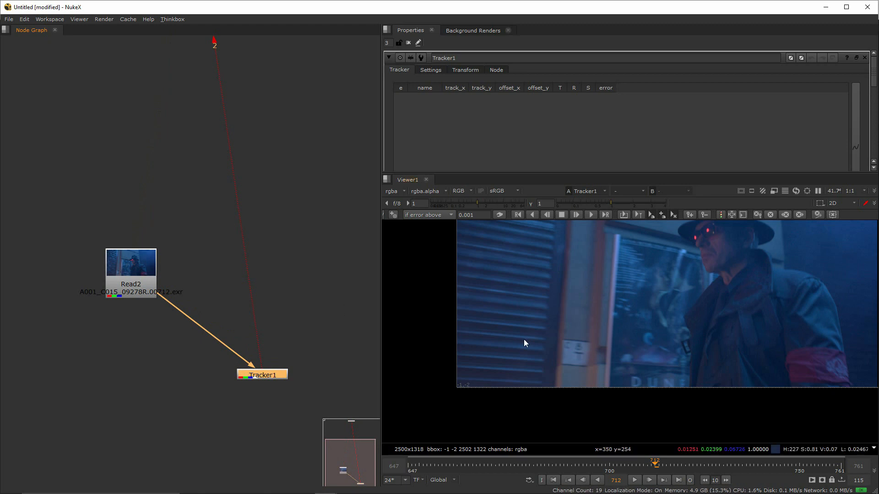
{"action": "key", "text": "ctrl+z"}
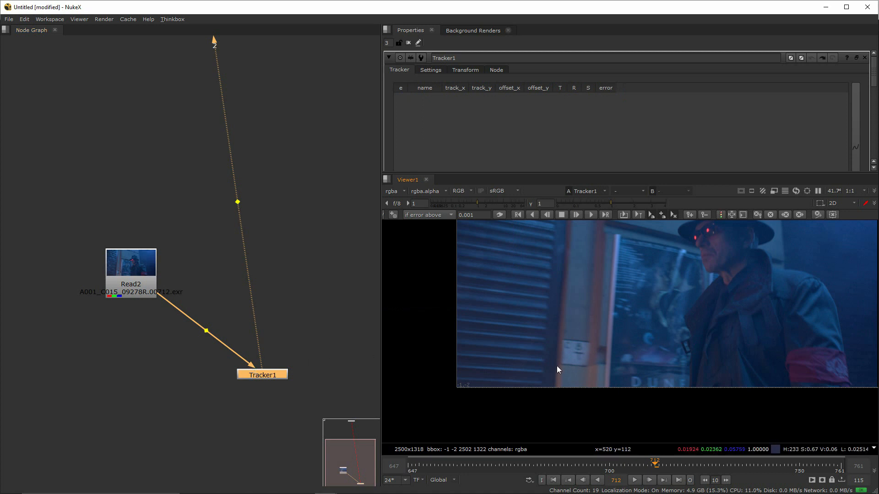
Place a track point on the white wall sign at about x 622, y 174, and enlarge its search and pattern boxes around the sign
{"action": "scroll", "coordinate": [565, 379], "scroll_direction": "up", "scroll_amount": 1}
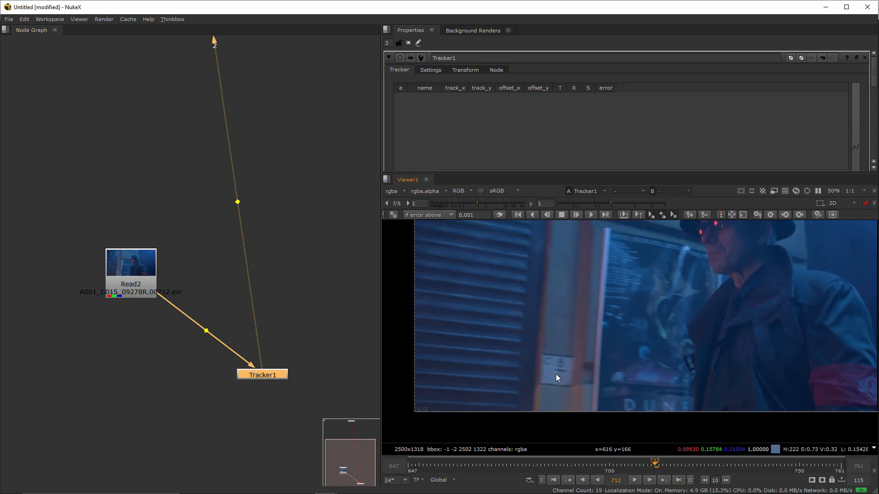
{"action": "left_click", "coordinate": [556, 374], "text": "ctrl+alt"}
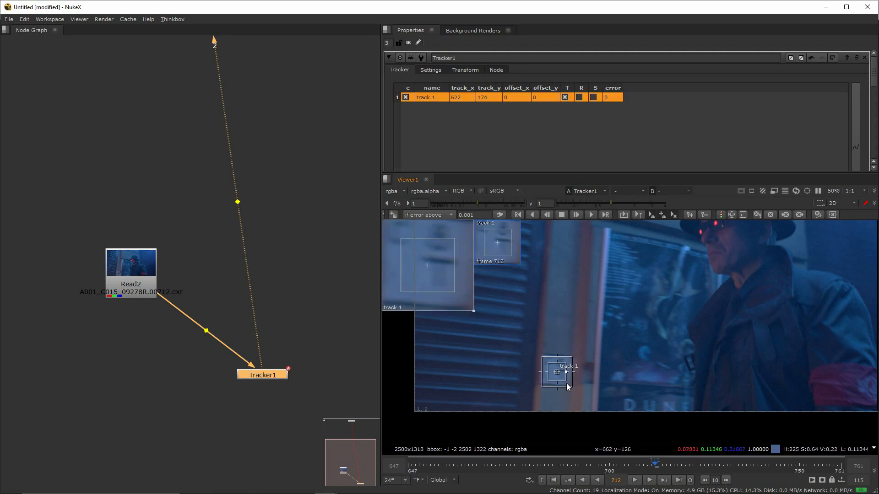
{"action": "scroll", "coordinate": [544, 380], "scroll_direction": "up", "scroll_amount": 3}
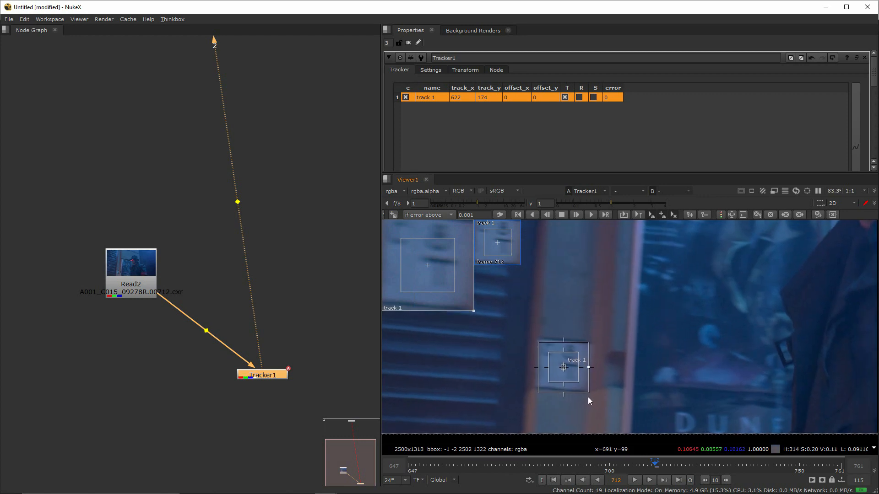
{"action": "left_click_drag", "start_coordinate": [570, 405], "coordinate": [622, 430]}
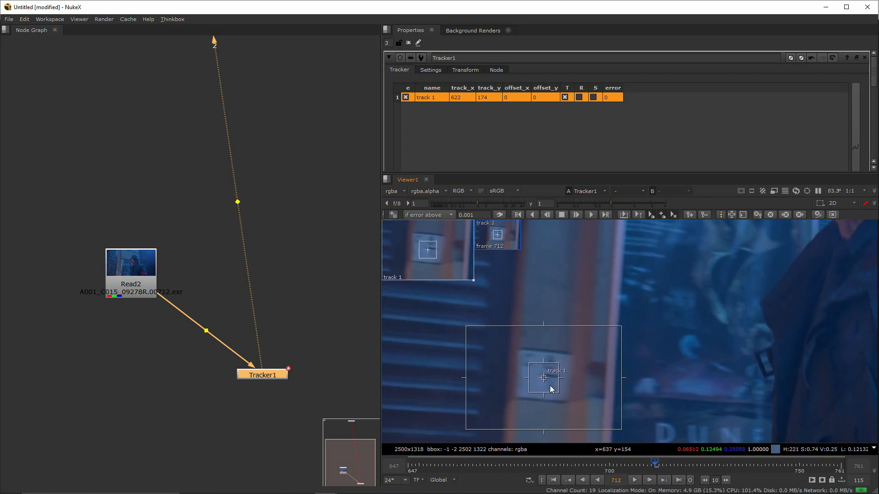
{"action": "left_click_drag", "start_coordinate": [561, 397], "coordinate": [578, 411]}
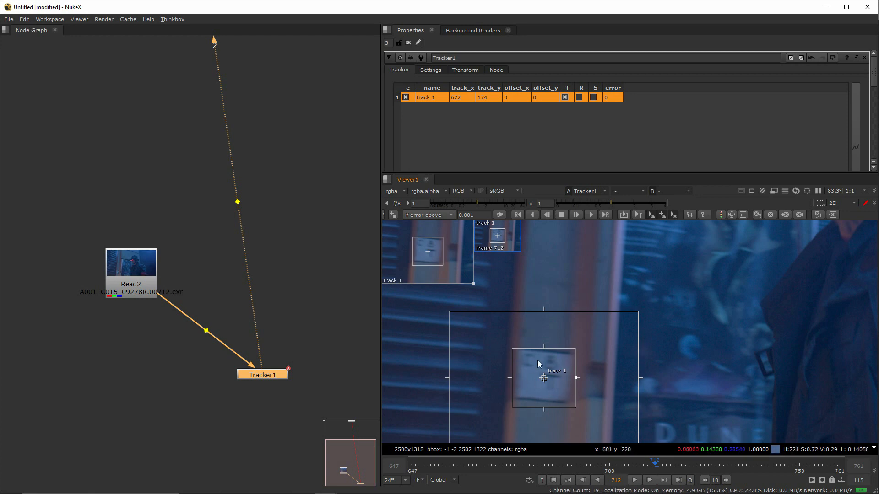
{"action": "scroll", "coordinate": [544, 384], "scroll_direction": "down", "scroll_amount": 1}
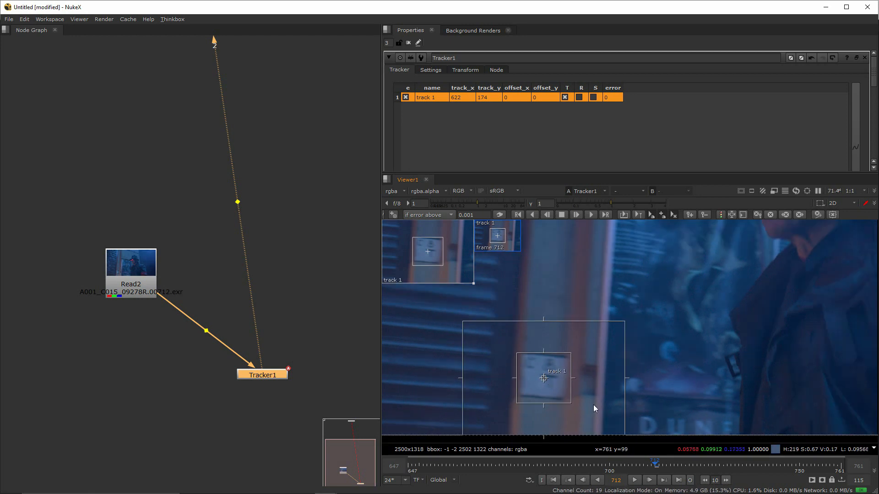
{"action": "scroll", "coordinate": [508, 401], "scroll_direction": "down", "scroll_amount": 2}
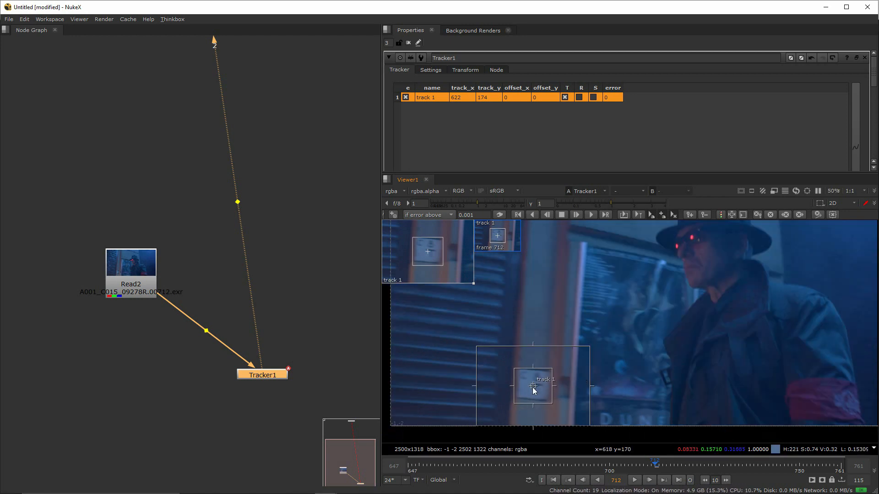
{"action": "scroll", "coordinate": [535, 389], "scroll_direction": "up", "scroll_amount": 4}
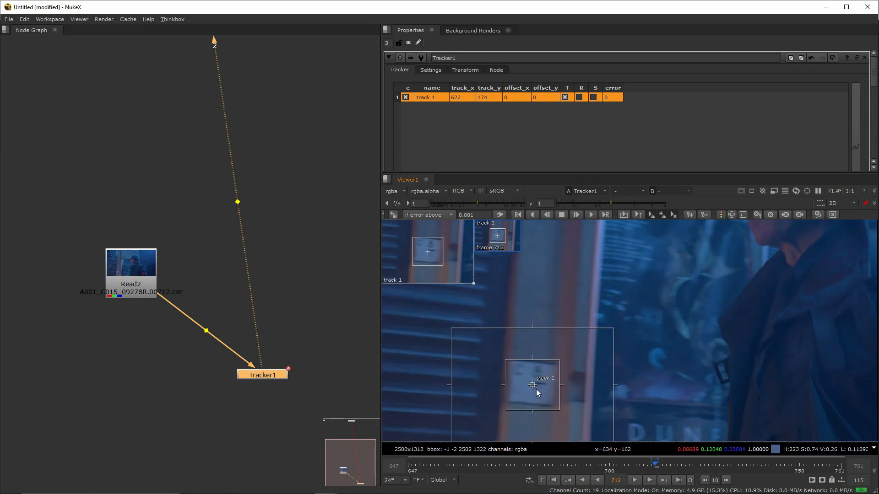
{"action": "left_click_drag", "start_coordinate": [533, 385], "coordinate": [533, 384], "text": "ctrl"}
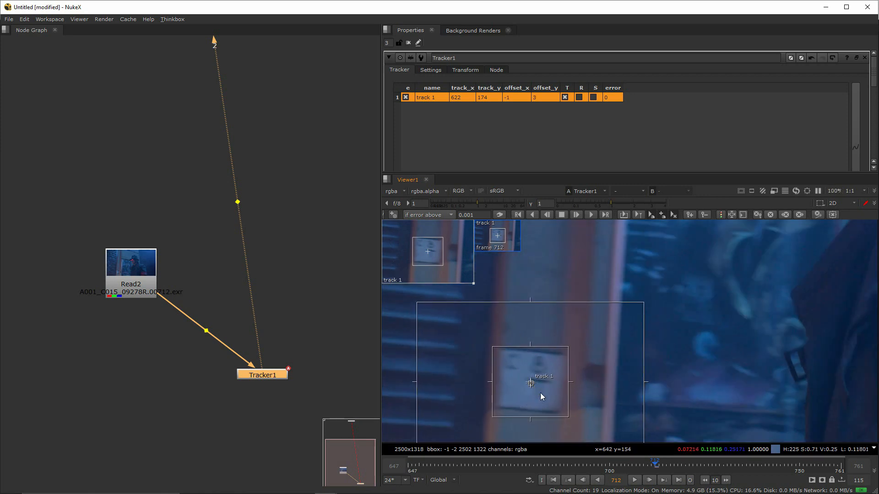
{"action": "key", "text": "ctrl+z"}
Track the wall-sign point forward from frame 712, stop at about frame 729 and go back to frame 725
{"action": "scroll", "coordinate": [557, 405], "scroll_direction": "down", "scroll_amount": 3}
{"action": "scroll", "coordinate": [536, 425], "scroll_direction": "down", "scroll_amount": 3}
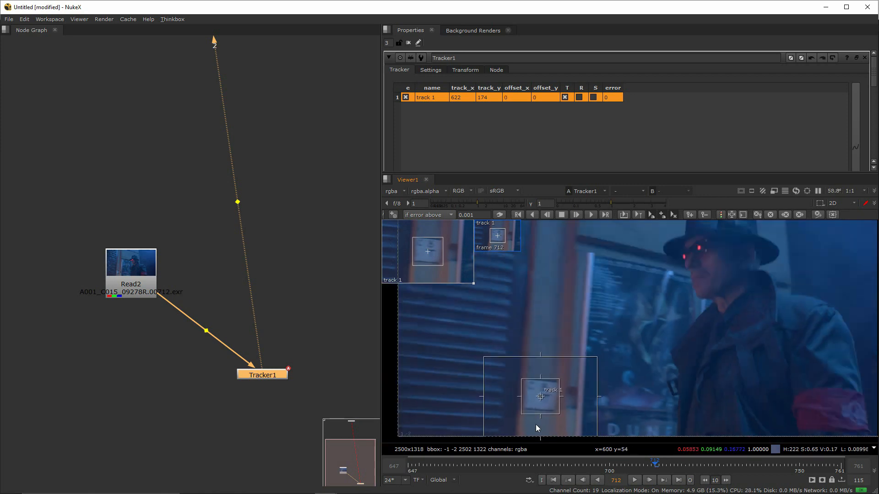
{"action": "middle_click_drag", "start_coordinate": [536, 424], "coordinate": [542, 392]}
{"action": "left_click", "coordinate": [589, 216]}
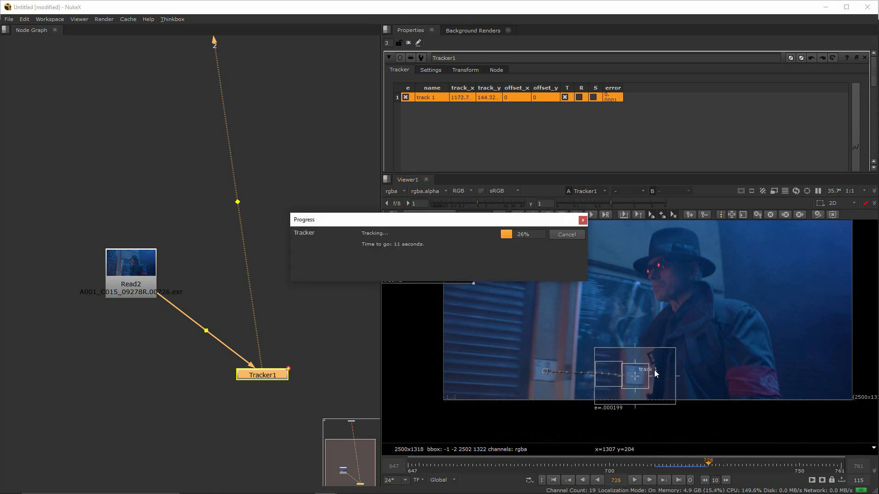
{"action": "left_click", "coordinate": [567, 235]}
{"action": "scroll", "coordinate": [637, 331], "scroll_direction": "up", "scroll_amount": 5}
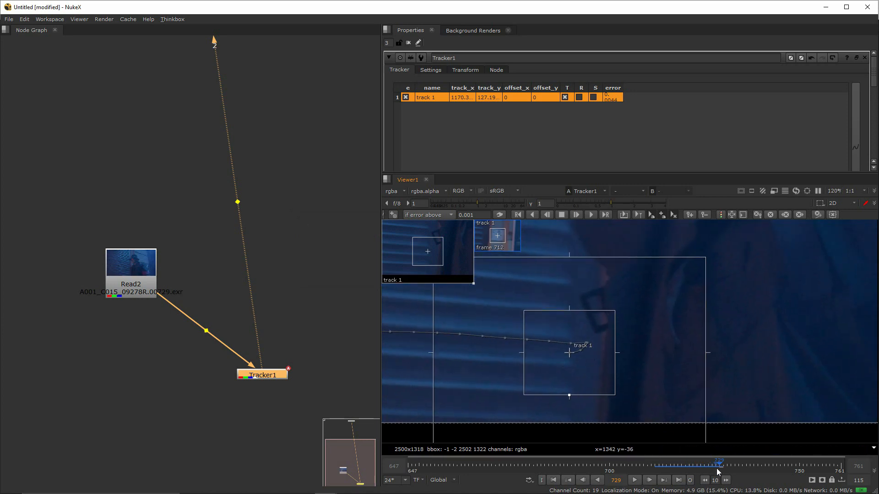
{"action": "left_click_drag", "start_coordinate": [717, 469], "coordinate": [705, 470]}
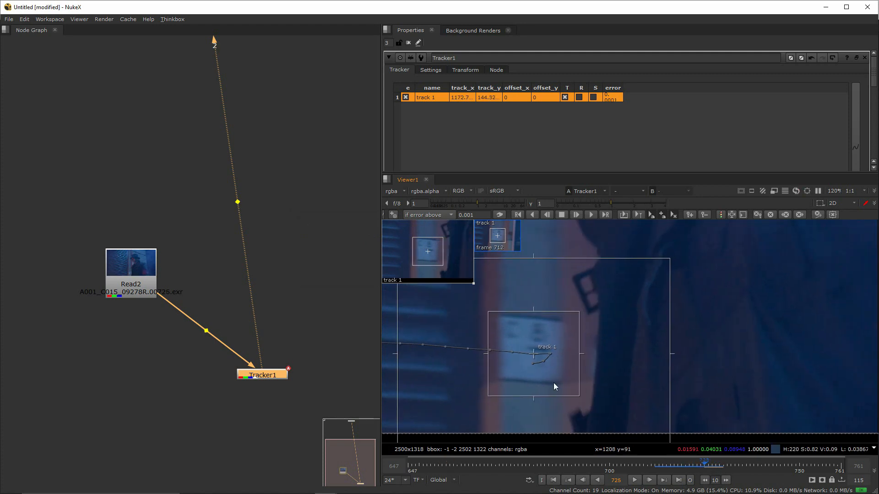
Open a Dope Sheet, dock it as a separate pane below the viewer and reduce its height
{"action": "left_click", "coordinate": [387, 179]}
{"action": "mouse_move", "coordinate": [426, 260]}
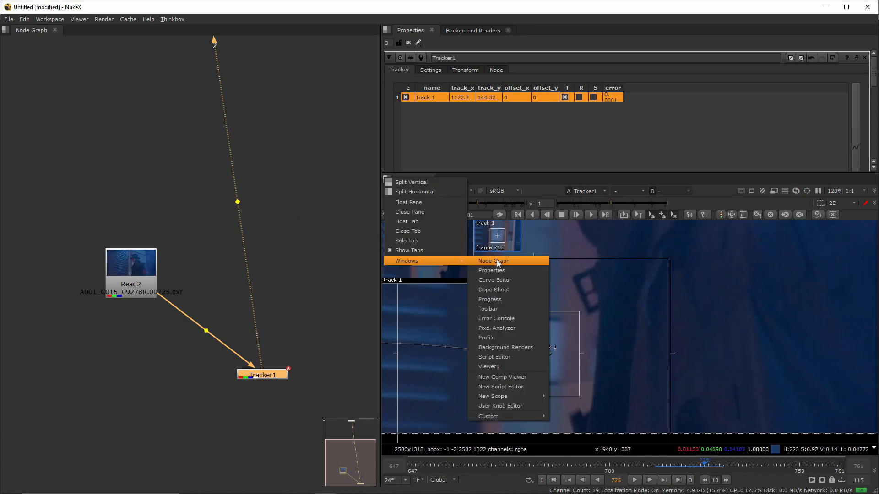
{"action": "left_click", "coordinate": [494, 290]}
{"action": "left_click_drag", "start_coordinate": [455, 180], "coordinate": [501, 458]}
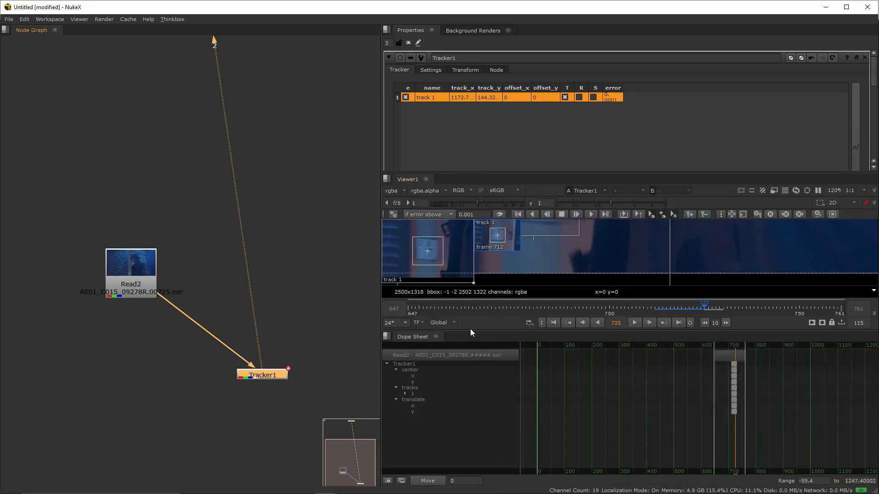
{"action": "left_click_drag", "start_coordinate": [471, 329], "coordinate": [413, 427]}
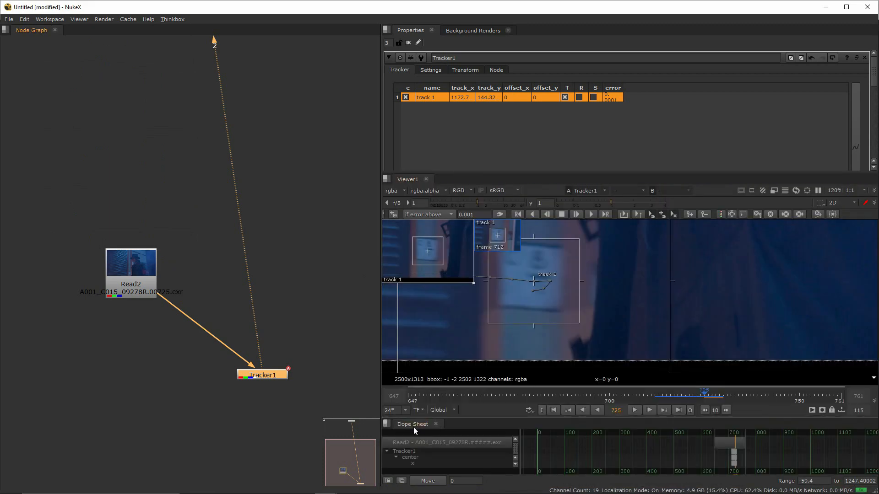
{"action": "left_click", "coordinate": [387, 178]}
{"action": "left_click", "coordinate": [387, 180]}
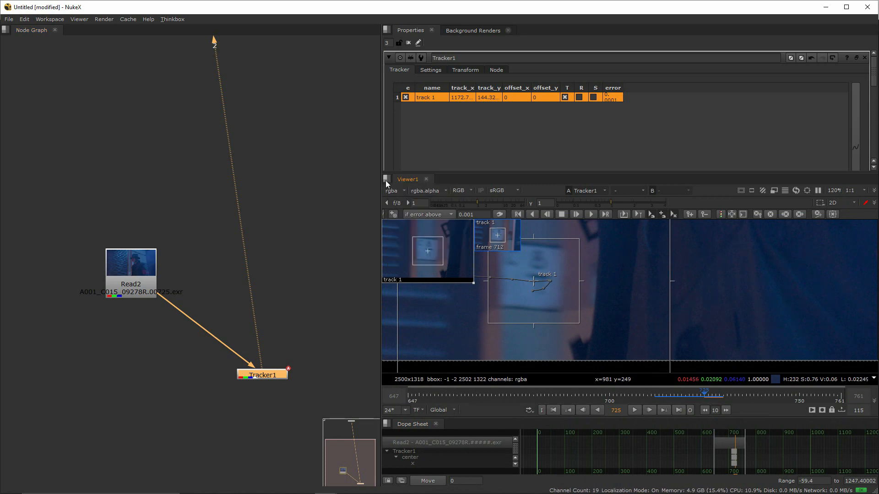
{"action": "left_click", "coordinate": [387, 179]}
{"action": "mouse_move", "coordinate": [437, 263]}
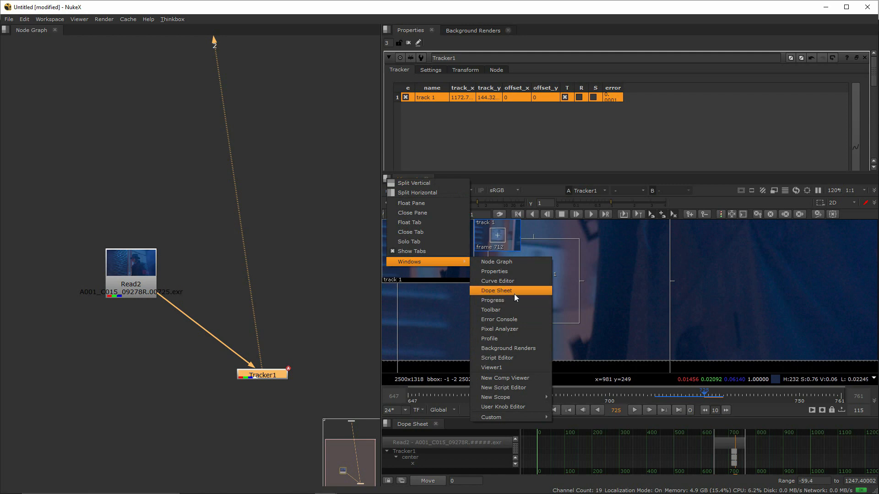
{"action": "left_click", "coordinate": [622, 444]}
Enlarge the Dope Sheet and erase all Tracker keyframes after frame 725
{"action": "scroll", "coordinate": [726, 471], "scroll_direction": "up", "scroll_amount": 5}
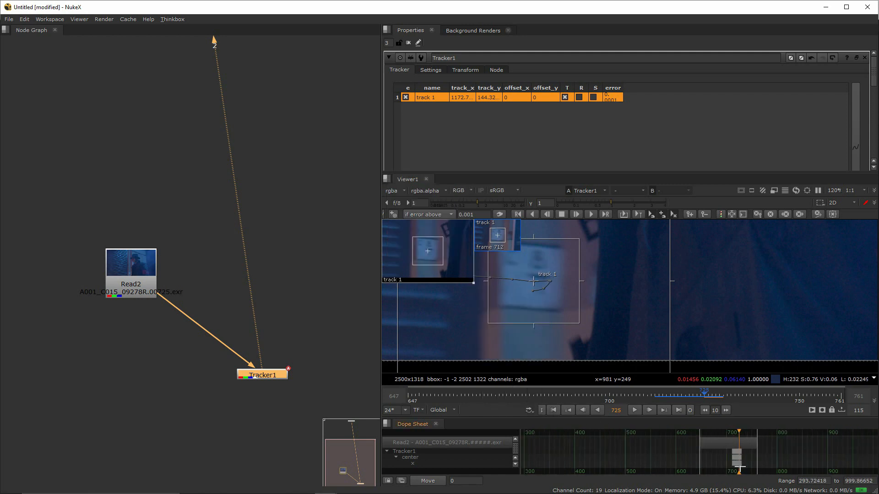
{"action": "left_click_drag", "start_coordinate": [780, 455], "coordinate": [714, 470]}
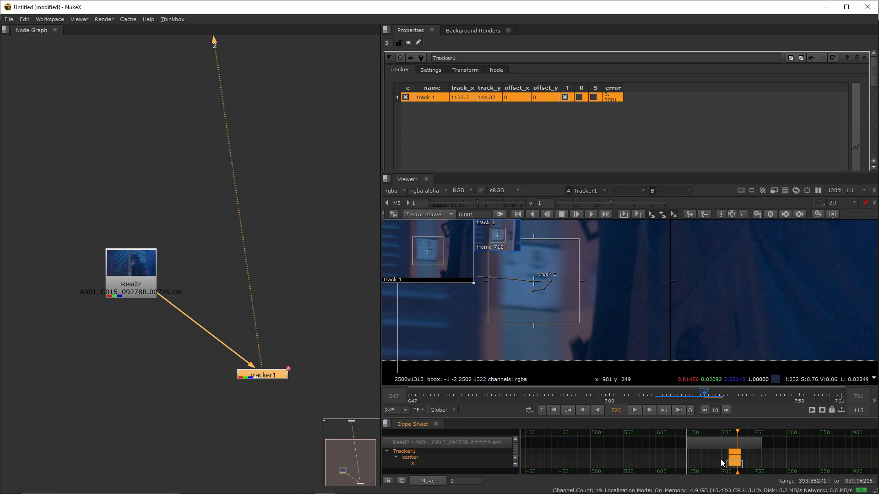
{"action": "key", "text": "f"}
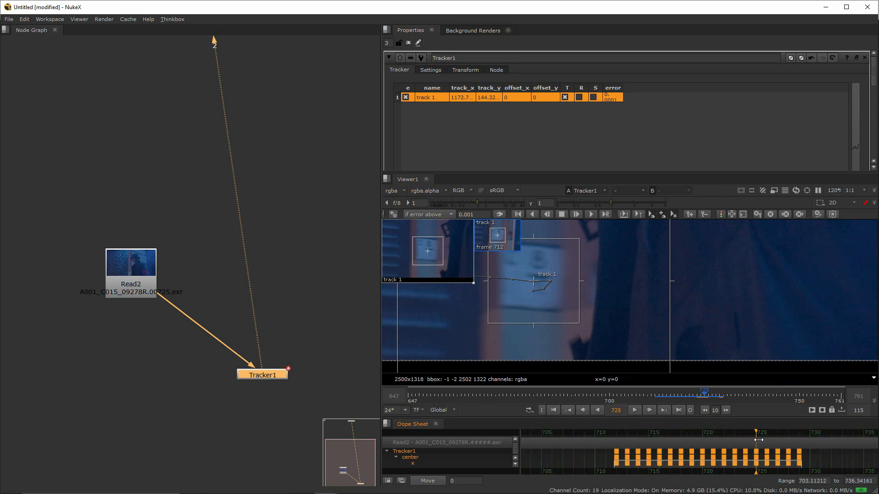
{"action": "left_click_drag", "start_coordinate": [832, 456], "coordinate": [764, 469]}
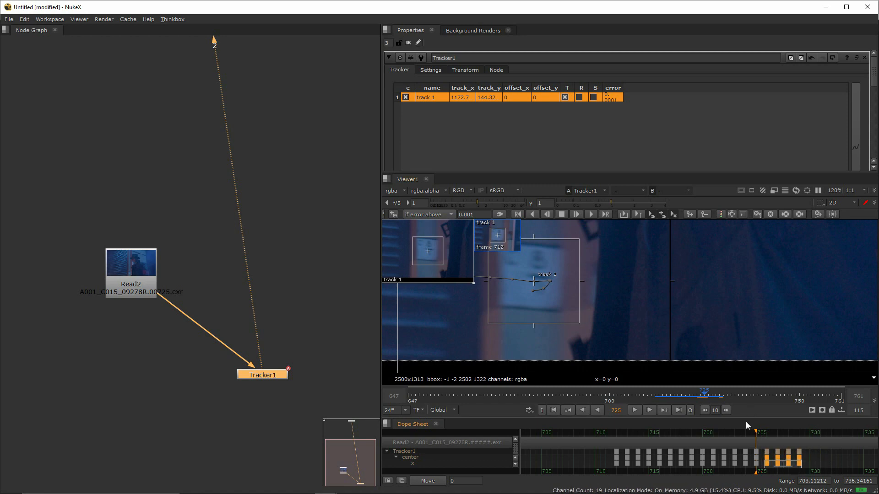
{"action": "left_click_drag", "start_coordinate": [749, 419], "coordinate": [726, 350]}
{"action": "left_click_drag", "start_coordinate": [813, 381], "coordinate": [768, 453]}
{"action": "right_click", "coordinate": [777, 420]}
{"action": "mouse_move", "coordinate": [795, 438]}
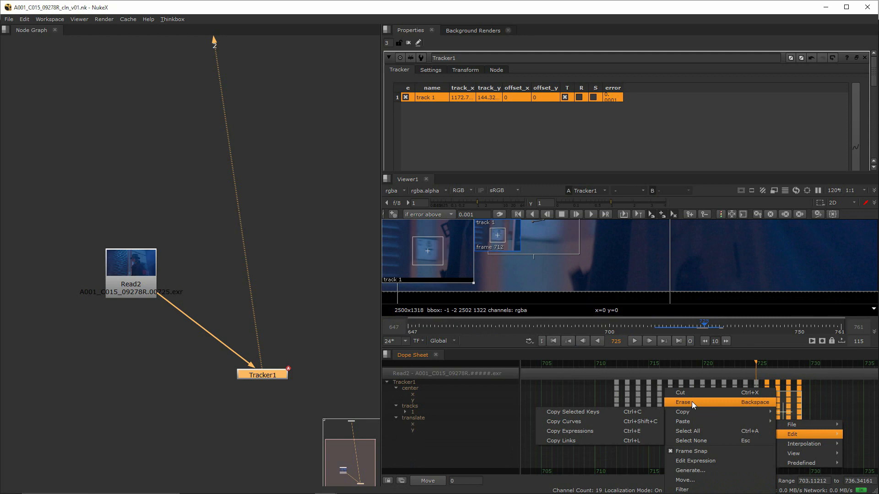
{"action": "left_click", "coordinate": [748, 405]}
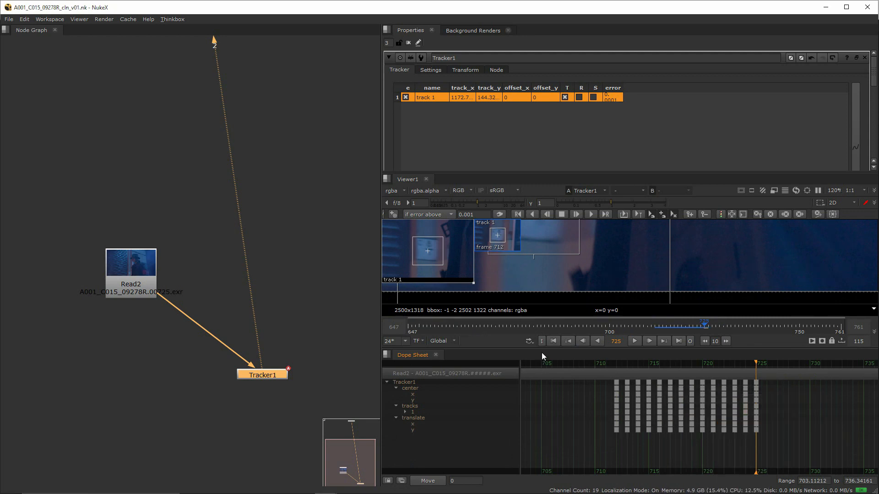
Enlarge the viewer by shrinking the Dope Sheet, Node Graph and Properties panes around it
{"action": "left_click_drag", "start_coordinate": [542, 349], "coordinate": [538, 458]}
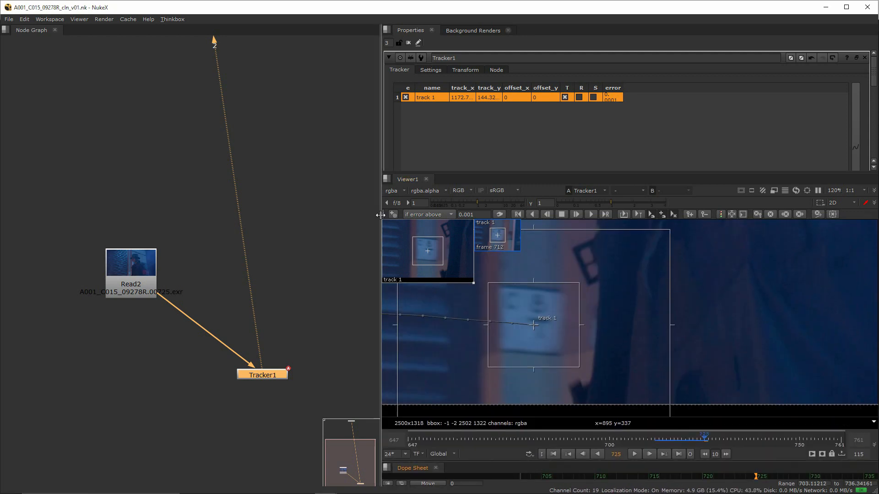
{"action": "left_click_drag", "start_coordinate": [381, 215], "coordinate": [333, 215]}
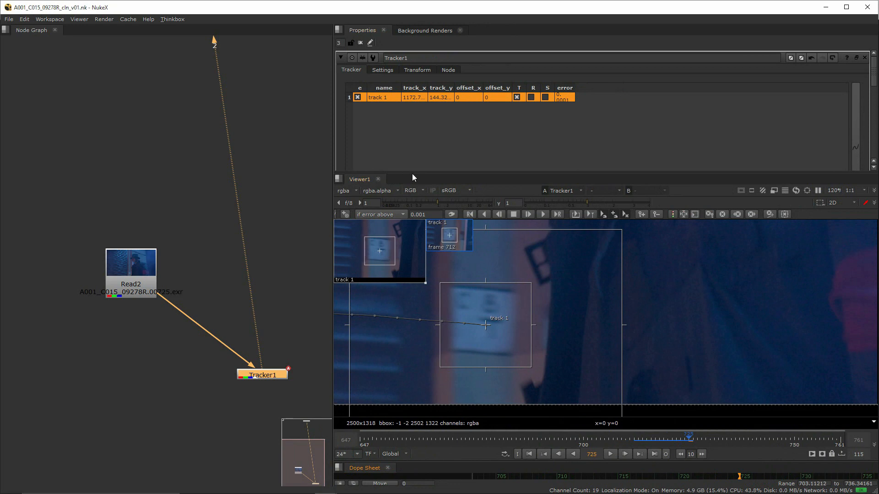
{"action": "left_click_drag", "start_coordinate": [412, 174], "coordinate": [412, 144]}
{"action": "scroll", "coordinate": [563, 334], "scroll_direction": "down", "scroll_amount": 4}
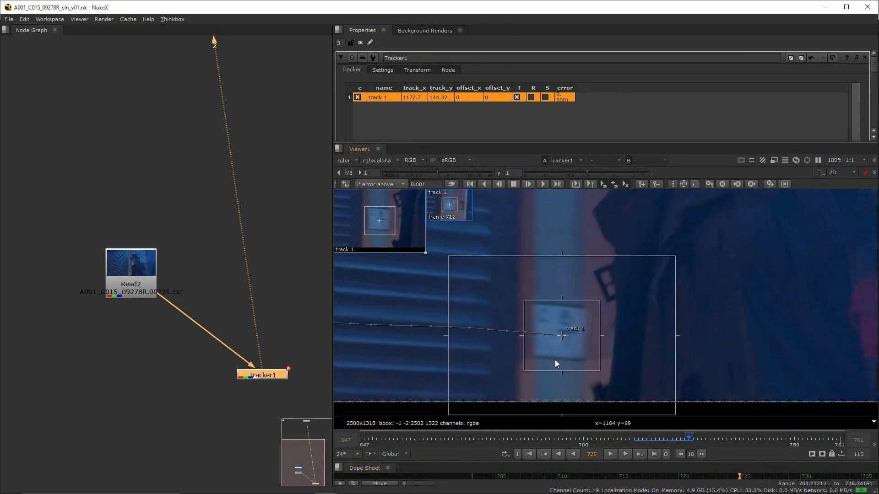
Return to frame 712 and track the wall-sign point backward, stopping at frame 701
{"action": "left_click_drag", "start_coordinate": [659, 442], "coordinate": [635, 442]}
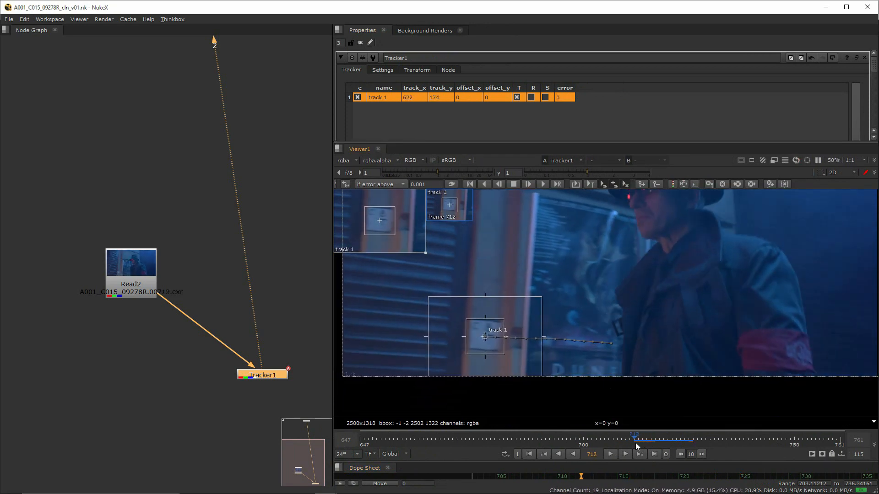
{"action": "middle_click_drag", "start_coordinate": [514, 347], "coordinate": [609, 326]}
{"action": "scroll", "coordinate": [611, 349], "scroll_direction": "up", "scroll_amount": 1}
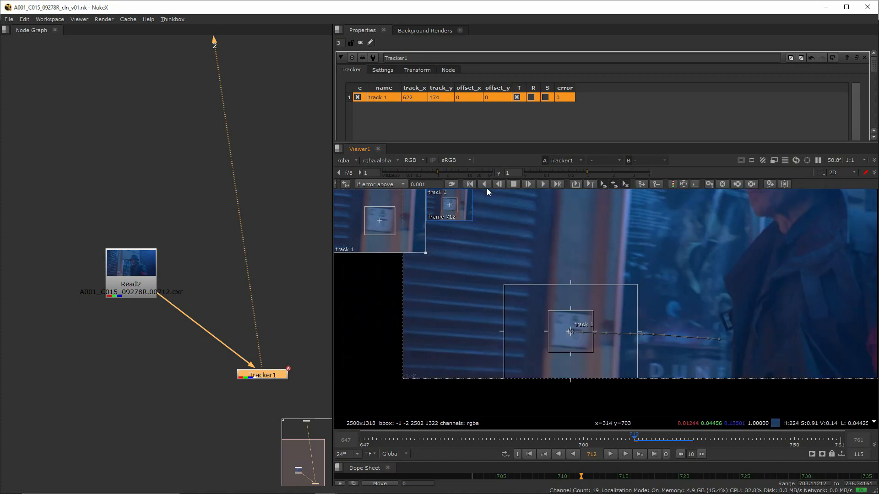
{"action": "left_click", "coordinate": [483, 184]}
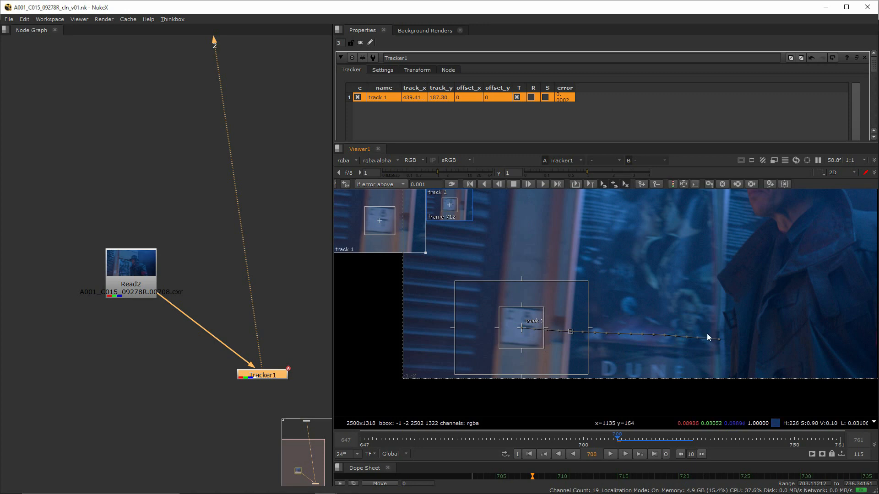
{"action": "left_click", "coordinate": [486, 185]}
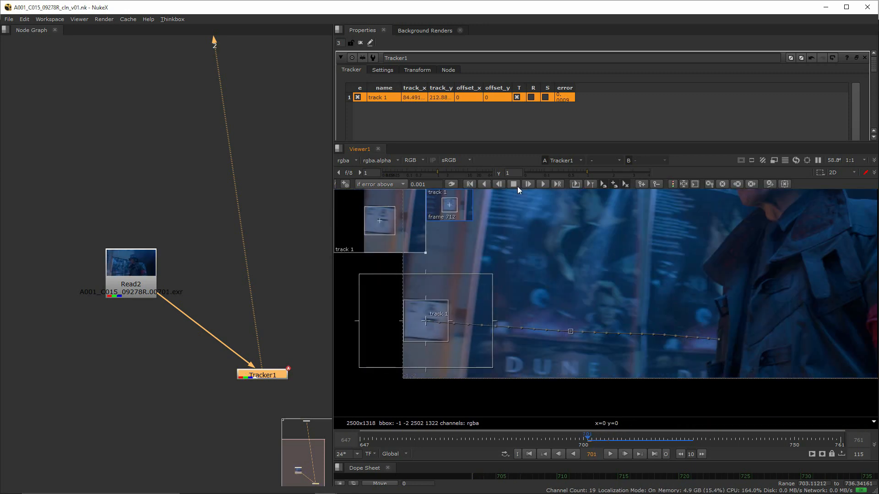
Check the track around frames 701 and 702, erase the Tracker keyframes before frame 702 in an enlarged Dope Sheet, and shrink it again
{"action": "left_click", "coordinate": [591, 441]}
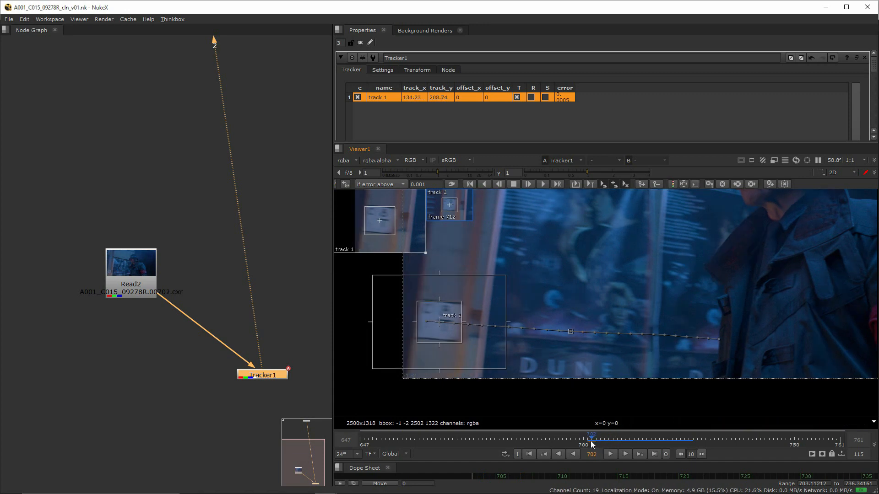
{"action": "mouse_move", "coordinate": [598, 441]}
{"action": "left_mouse_down"}
{"action": "mouse_move", "coordinate": [689, 441]}
{"action": "mouse_move", "coordinate": [588, 439]}
{"action": "left_mouse_up"}
{"action": "scroll", "coordinate": [441, 326], "scroll_direction": "up", "scroll_amount": 3}
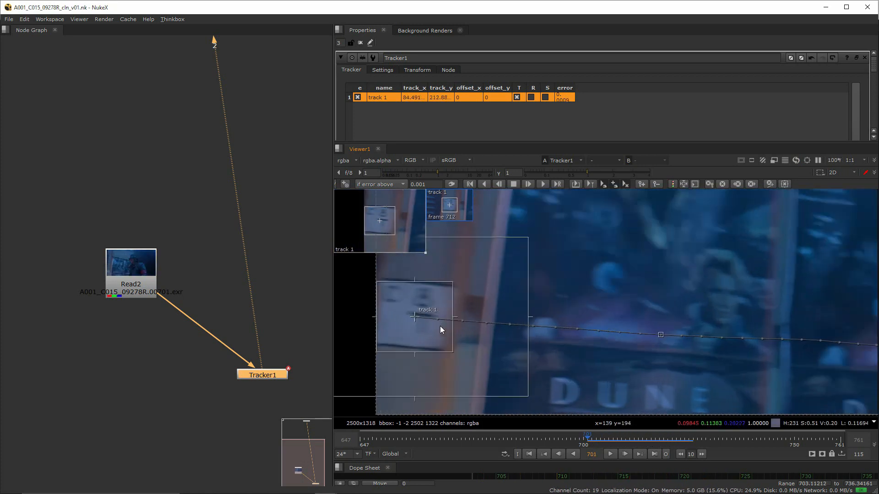
{"action": "scroll", "coordinate": [441, 326], "scroll_direction": "down", "scroll_amount": 1}
{"action": "middle_click_drag", "start_coordinate": [441, 326], "coordinate": [492, 363]}
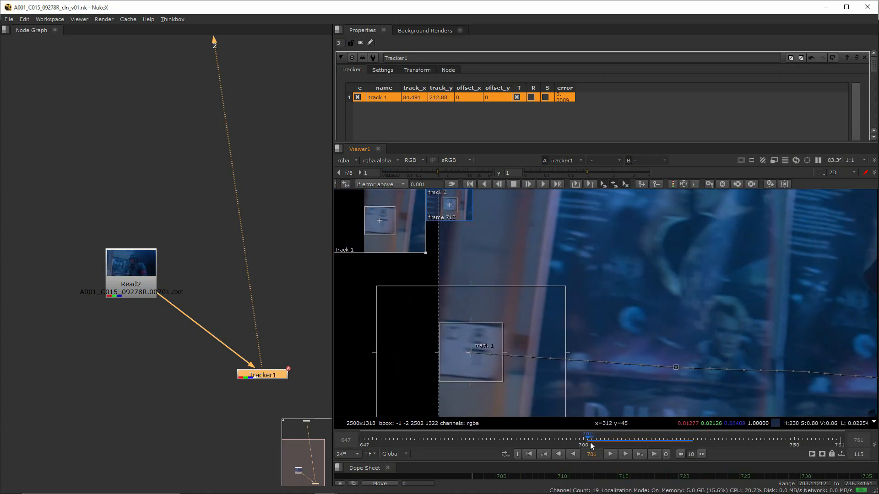
{"action": "left_click_drag", "start_coordinate": [590, 442], "coordinate": [581, 335]}
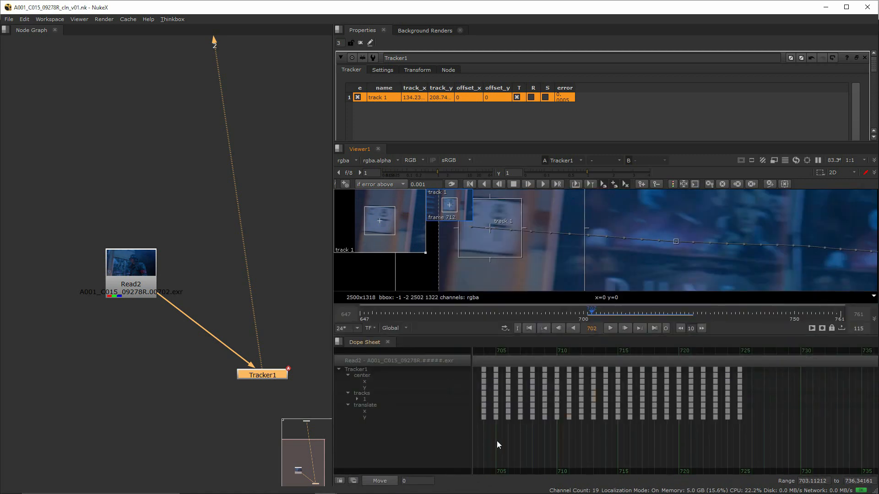
{"action": "middle_click_drag", "start_coordinate": [491, 442], "coordinate": [625, 447]}
{"action": "left_click_drag", "start_coordinate": [558, 443], "coordinate": [584, 360]}
{"action": "right_click", "coordinate": [563, 381]}
{"action": "mouse_move", "coordinate": [549, 383]}
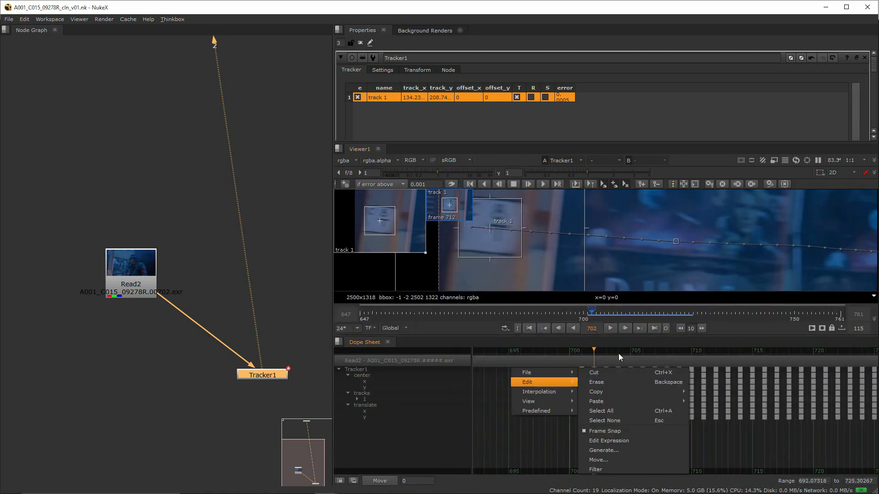
{"action": "left_click", "coordinate": [609, 384]}
{"action": "left_click_drag", "start_coordinate": [546, 336], "coordinate": [602, 453]}
At frame 702, offset the tracking area from the wall sign onto the poster above the DUNE title and reduce its search area
{"action": "scroll", "coordinate": [488, 353], "scroll_direction": "up", "scroll_amount": 1}
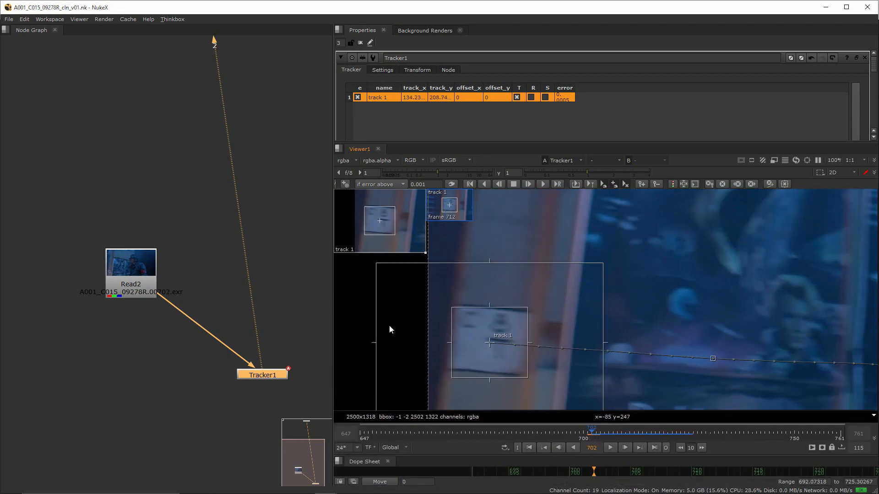
{"action": "scroll", "coordinate": [498, 361], "scroll_direction": "down", "scroll_amount": 1}
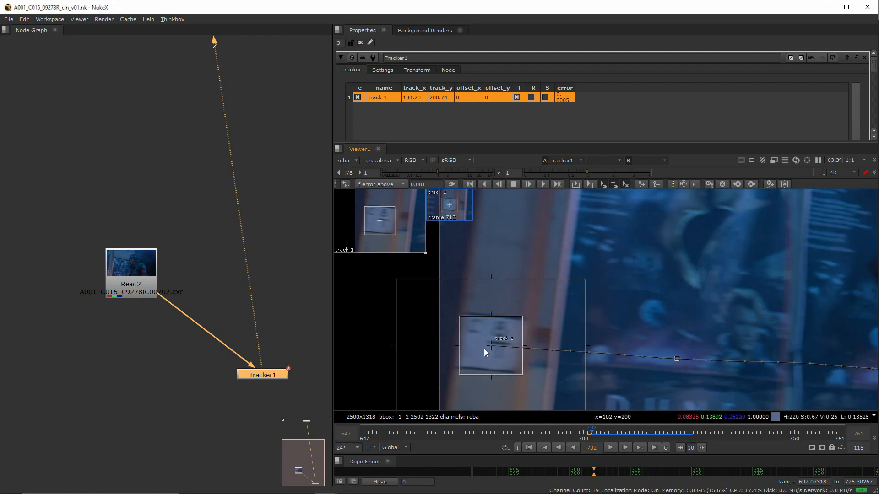
{"action": "scroll", "coordinate": [502, 359], "scroll_direction": "down", "scroll_amount": 1}
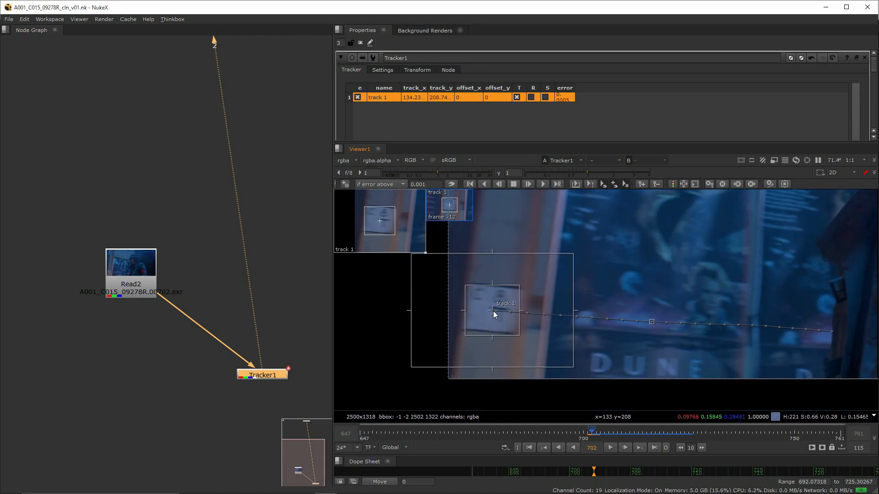
{"action": "left_click_drag", "start_coordinate": [491, 311], "coordinate": [570, 333], "text": "ctrl"}
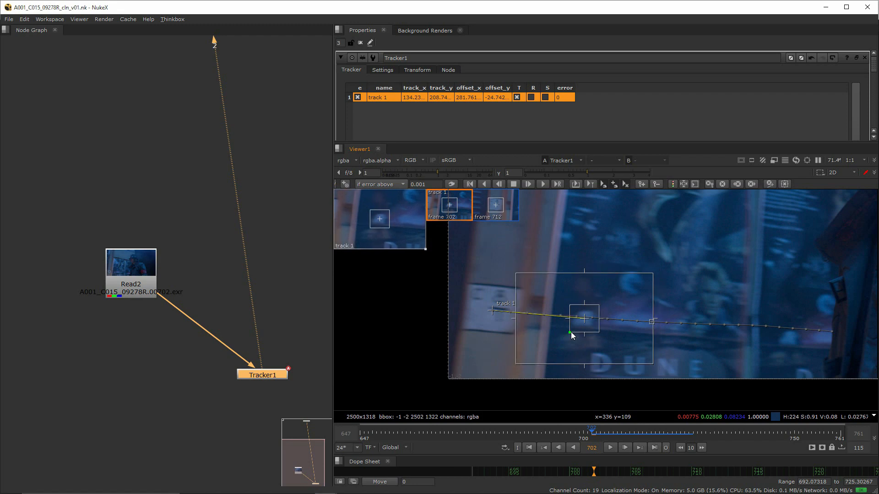
{"action": "left_click_drag", "start_coordinate": [517, 363], "coordinate": [543, 348]}
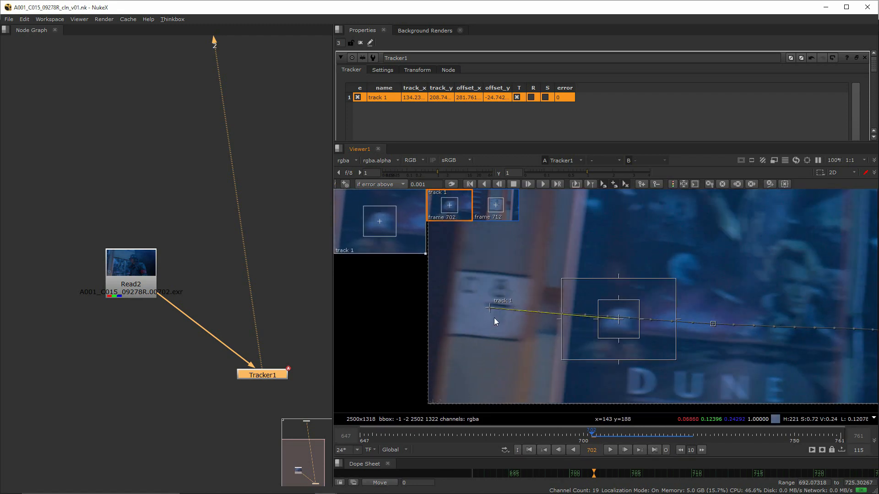
{"action": "scroll", "coordinate": [564, 326], "scroll_direction": "down", "scroll_amount": 1}
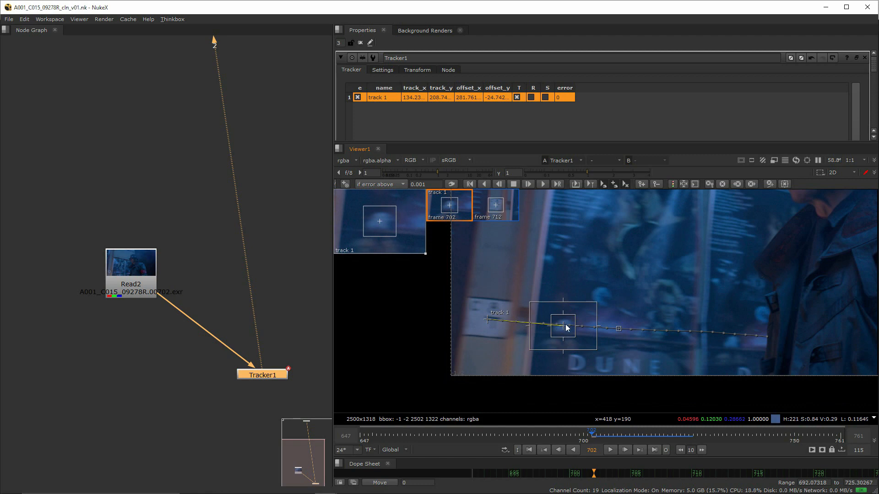
Track the offset point backward one frame at a time from frame 702 to frame 697
{"action": "left_click", "coordinate": [501, 187]}
{"action": "left_click", "coordinate": [501, 186]}
{"action": "left_click", "coordinate": [501, 186]}
{"action": "left_click", "coordinate": [500, 186]}
{"action": "left_click", "coordinate": [501, 186]}
{"action": "scroll", "coordinate": [415, 321], "scroll_direction": "up", "scroll_amount": 3}
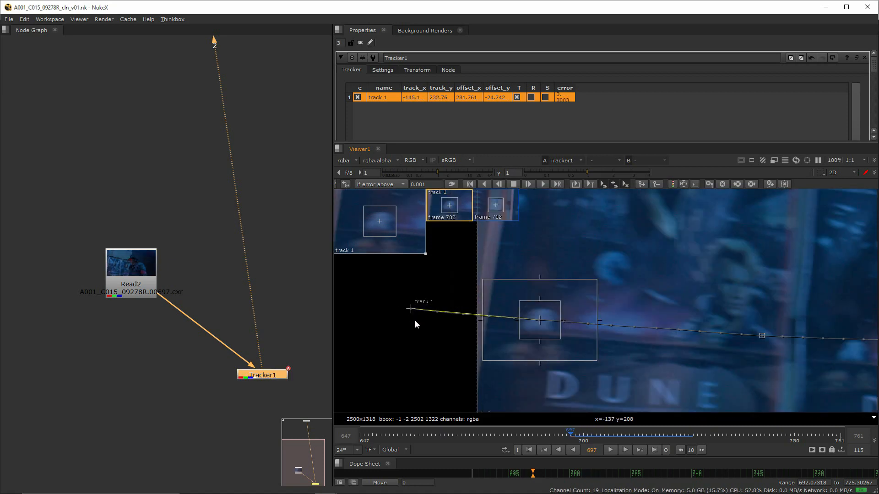
{"action": "scroll", "coordinate": [415, 319], "scroll_direction": "down", "scroll_amount": 3}
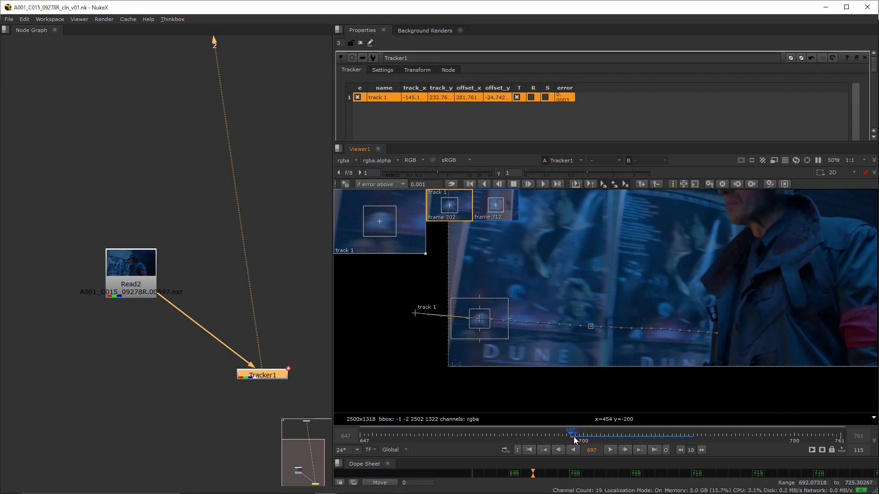
Go to frame 725 and enlarge the viewer by shrinking the Properties pane above it
{"action": "left_click_drag", "start_coordinate": [573, 437], "coordinate": [691, 444]}
{"action": "scroll", "coordinate": [684, 346], "scroll_direction": "up", "scroll_amount": 2}
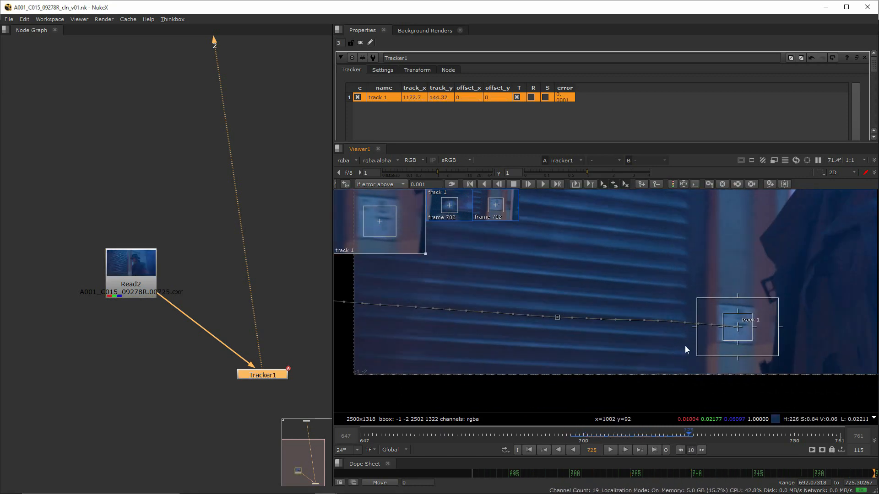
{"action": "scroll", "coordinate": [492, 352], "scroll_direction": "up", "scroll_amount": 3}
{"action": "middle_click_drag", "start_coordinate": [685, 346], "coordinate": [617, 364]}
{"action": "scroll", "coordinate": [492, 351], "scroll_direction": "down", "scroll_amount": 3}
{"action": "scroll", "coordinate": [520, 351], "scroll_direction": "down", "scroll_amount": 1}
{"action": "scroll", "coordinate": [613, 343], "scroll_direction": "up", "scroll_amount": 4}
{"action": "scroll", "coordinate": [605, 385], "scroll_direction": "down", "scroll_amount": 4}
{"action": "scroll", "coordinate": [605, 383], "scroll_direction": "down", "scroll_amount": 3}
{"action": "scroll", "coordinate": [617, 363], "scroll_direction": "up", "scroll_amount": 7}
{"action": "scroll", "coordinate": [606, 350], "scroll_direction": "down", "scroll_amount": 2}
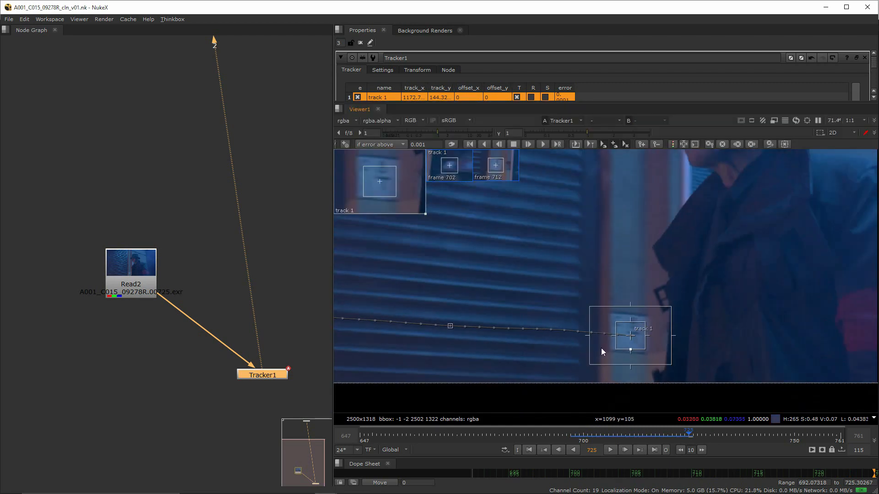
At frame 725, offset the tracking area from the wall sign onto the nearby edge of the shutter slats
{"action": "middle_click_drag", "start_coordinate": [532, 332], "coordinate": [557, 335]}
{"action": "scroll", "coordinate": [653, 323], "scroll_direction": "up", "scroll_amount": 2}
{"action": "middle_click_drag", "start_coordinate": [665, 362], "coordinate": [647, 357]}
{"action": "scroll", "coordinate": [595, 358], "scroll_direction": "down", "scroll_amount": 2}
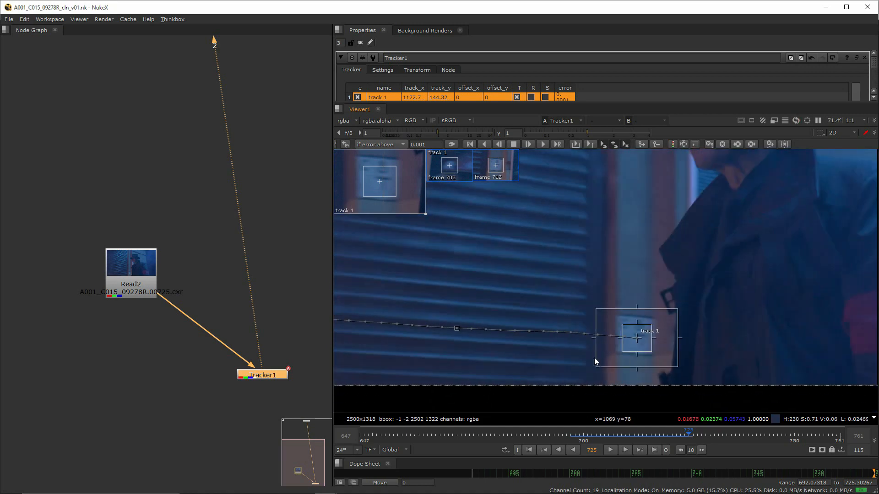
{"action": "scroll", "coordinate": [499, 341], "scroll_direction": "down", "scroll_amount": 4}
{"action": "middle_click_drag", "start_coordinate": [494, 340], "coordinate": [695, 314]}
{"action": "scroll", "coordinate": [519, 330], "scroll_direction": "up", "scroll_amount": 4}
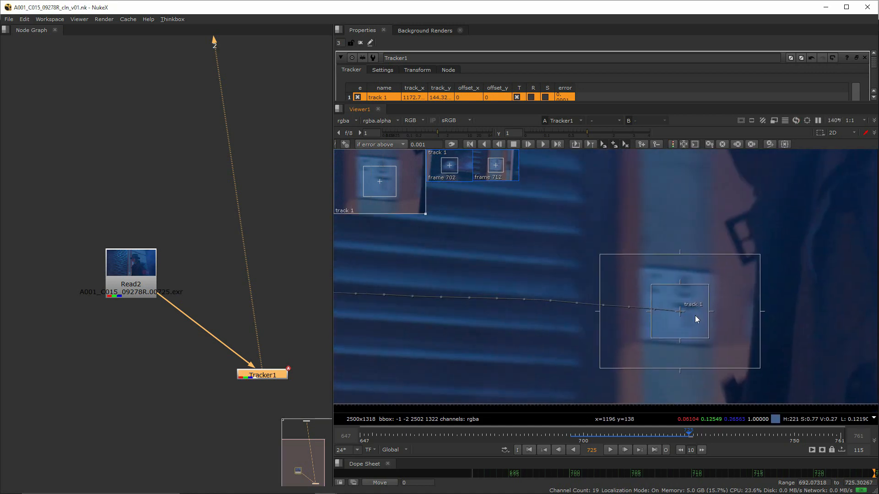
{"action": "left_click_drag", "start_coordinate": [681, 316], "coordinate": [553, 299], "text": "ctrl"}
{"action": "left_click_drag", "start_coordinate": [574, 267], "coordinate": [576, 251], "text": "ctrl"}
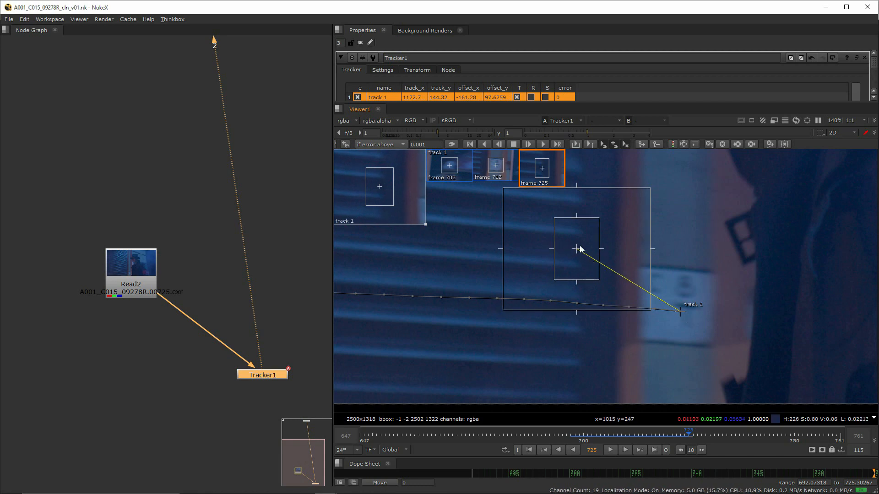
Track the offset point forward frame by frame from 725 to 729, and step back to frame 725
{"action": "middle_click_drag", "start_coordinate": [602, 330], "coordinate": [573, 344]}
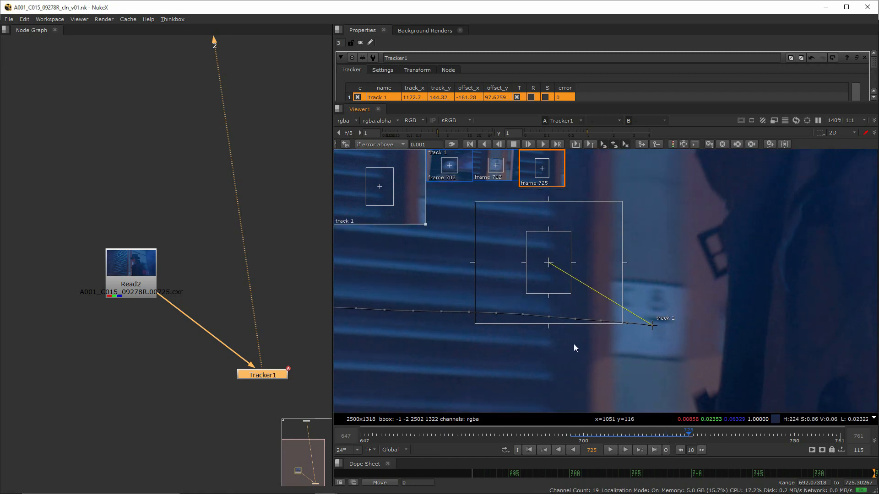
{"action": "left_click", "coordinate": [528, 145]}
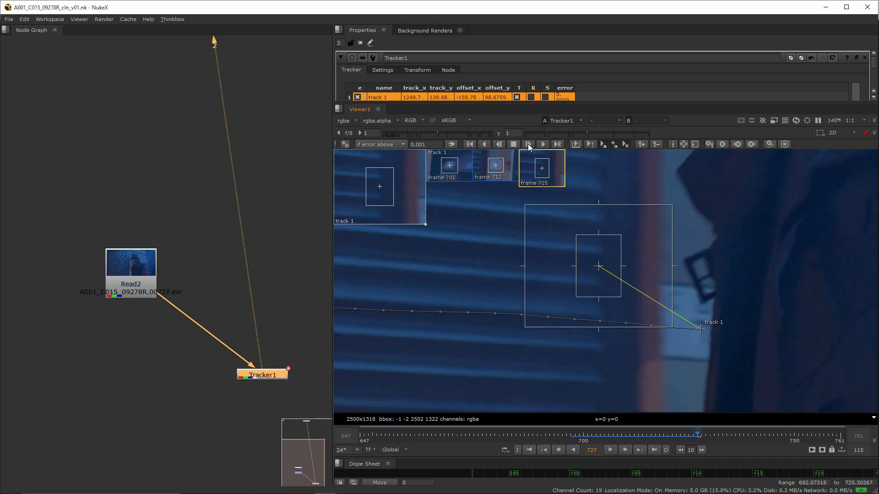
{"action": "left_click", "coordinate": [528, 144]}
{"action": "left_click", "coordinate": [528, 144]}
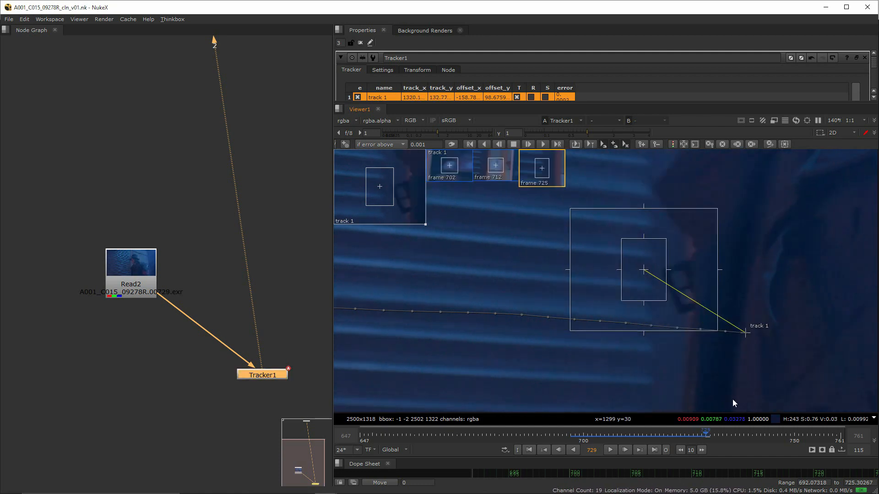
{"action": "left_click", "coordinate": [557, 451]}
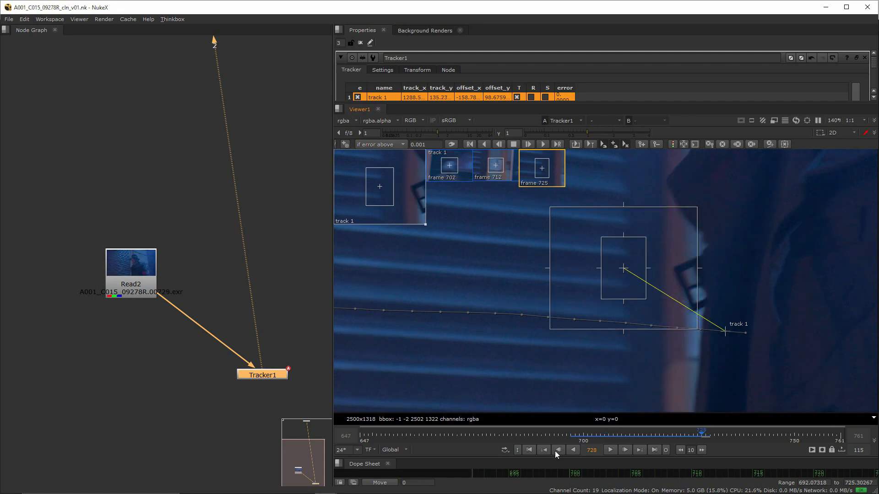
{"action": "left_click", "coordinate": [557, 451]}
{"action": "left_click", "coordinate": [557, 451]}
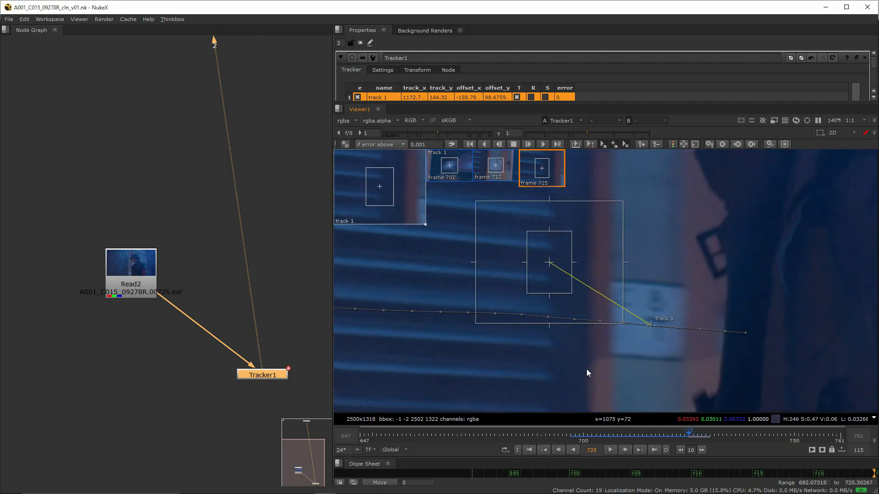
Track forward again from frame 725 to frame 729 using the larger search area on the shutter slats
{"action": "scroll", "coordinate": [618, 367], "scroll_direction": "down", "scroll_amount": 3}
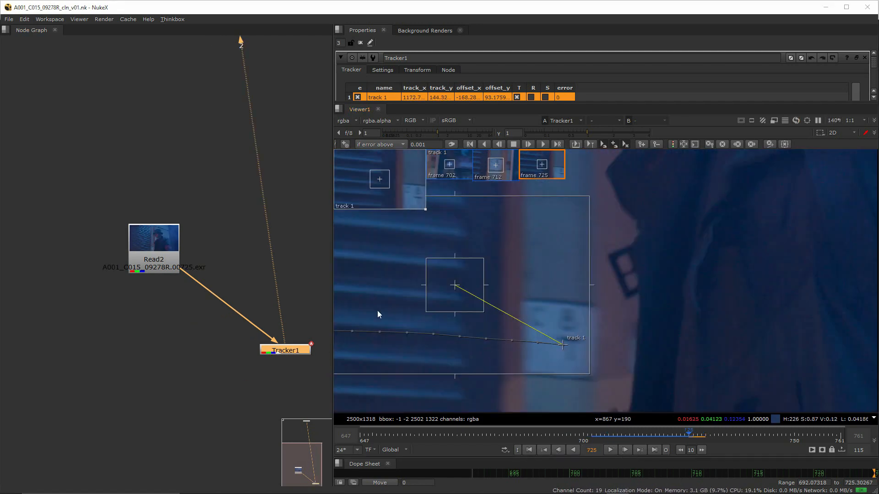
{"action": "middle_click_drag", "start_coordinate": [440, 333], "coordinate": [442, 356]}
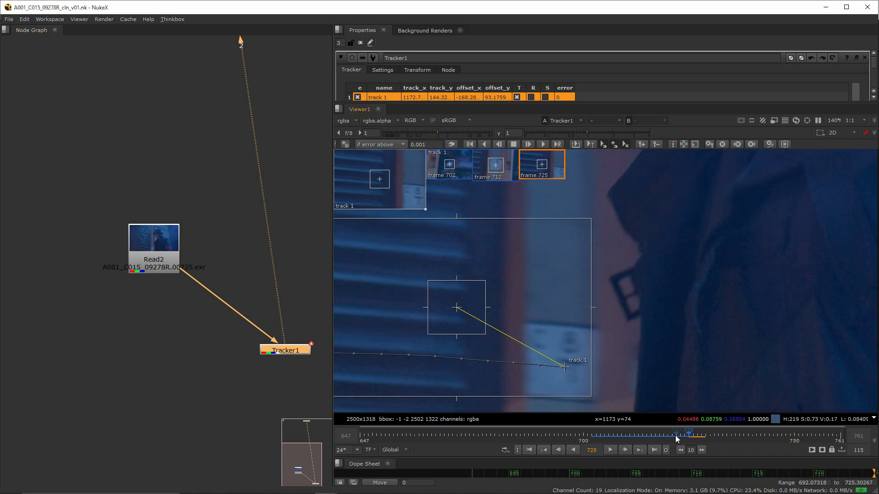
{"action": "left_click", "coordinate": [528, 145]}
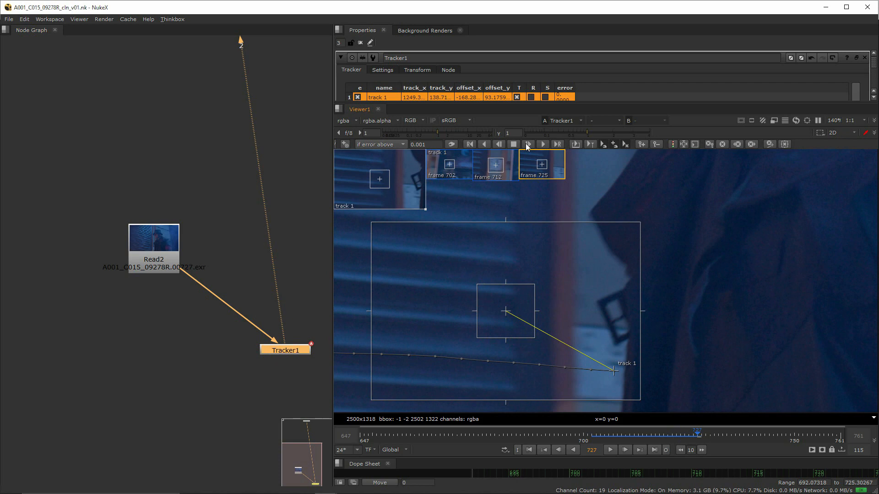
{"action": "left_click", "coordinate": [527, 146]}
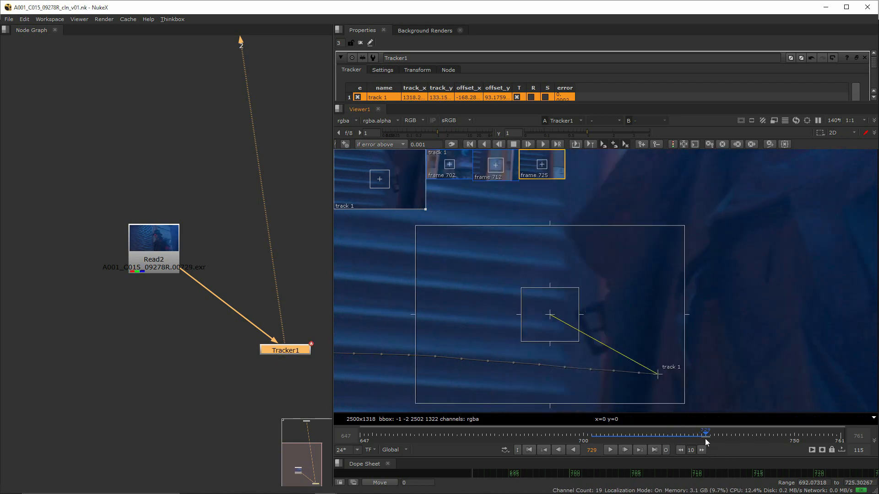
Manually reposition the track 1 point at frame 729 to about x 1323, y 131.5, at the end of its path
{"action": "mouse_move", "coordinate": [705, 439]}
{"action": "left_mouse_down"}
{"action": "mouse_move", "coordinate": [698, 441]}
{"action": "mouse_move", "coordinate": [706, 441]}
{"action": "left_mouse_up"}
{"action": "left_click_drag", "start_coordinate": [552, 317], "coordinate": [467, 236]}
{"action": "key", "text": "ctrl+z"}
{"action": "left_click_drag", "start_coordinate": [658, 376], "coordinate": [498, 257]}
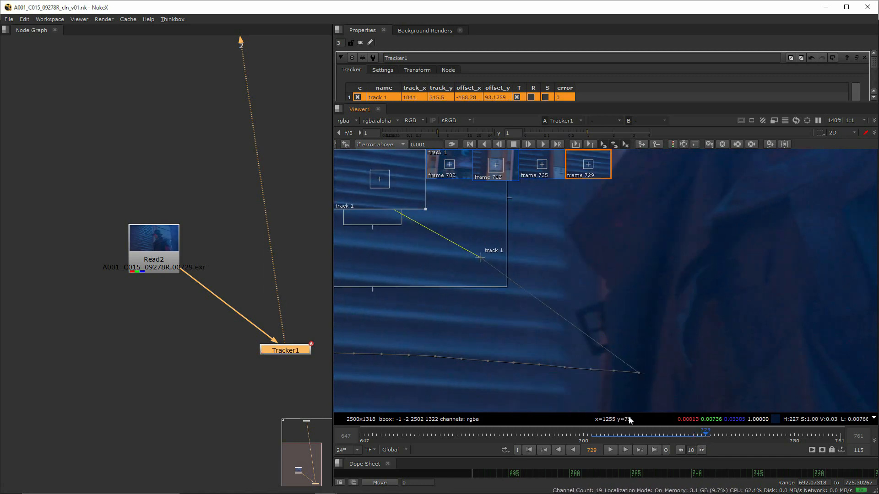
{"action": "left_click_drag", "start_coordinate": [551, 300], "coordinate": [662, 369]}
{"action": "scroll", "coordinate": [650, 388], "scroll_direction": "up", "scroll_amount": 3}
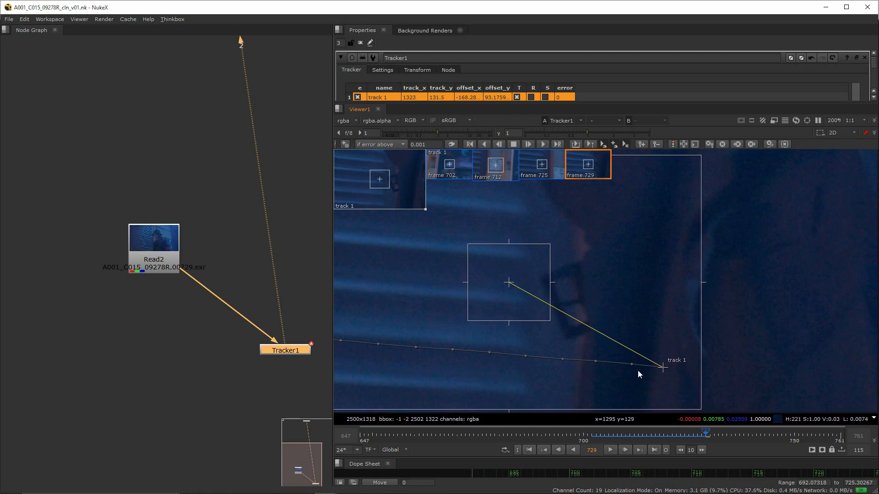
Scrub back to frame 726 and examine the whole track path over the shot
{"action": "left_click_drag", "start_coordinate": [699, 436], "coordinate": [694, 440]}
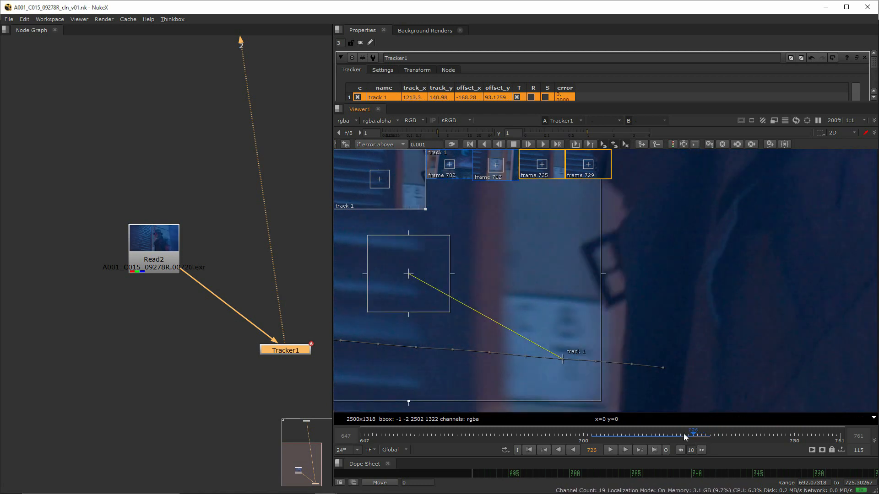
{"action": "scroll", "coordinate": [582, 375], "scroll_direction": "down", "scroll_amount": 2}
{"action": "middle_click_drag", "start_coordinate": [511, 378], "coordinate": [646, 380]}
{"action": "scroll", "coordinate": [566, 375], "scroll_direction": "down", "scroll_amount": 3}
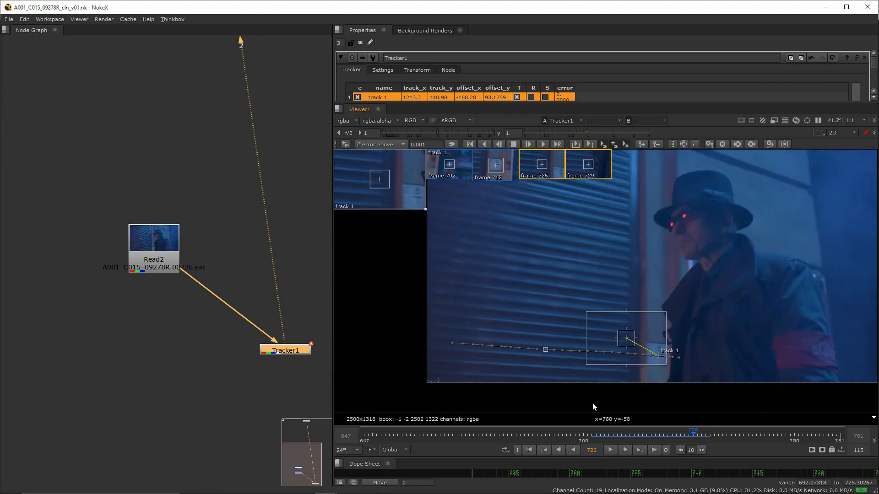
Go to frame 702 and track the offset point backward to frame 698
{"action": "left_click_drag", "start_coordinate": [606, 437], "coordinate": [593, 438]}
{"action": "scroll", "coordinate": [473, 340], "scroll_direction": "up", "scroll_amount": 4}
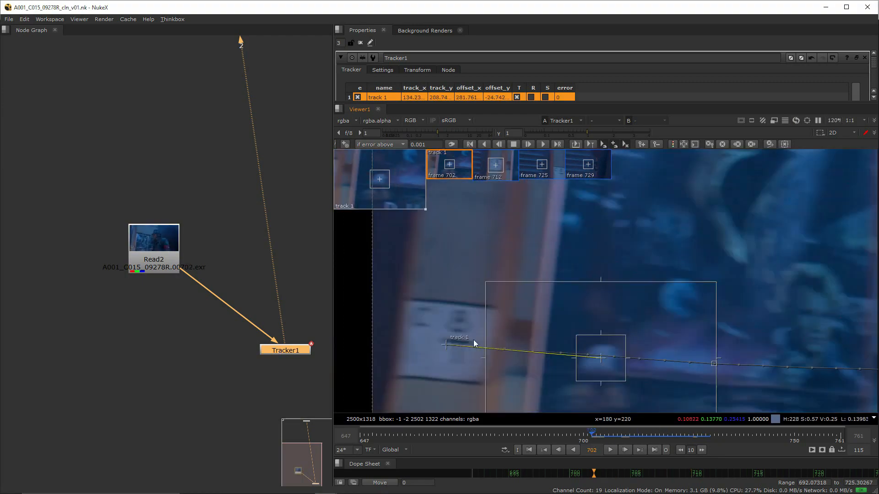
{"action": "left_click", "coordinate": [499, 145]}
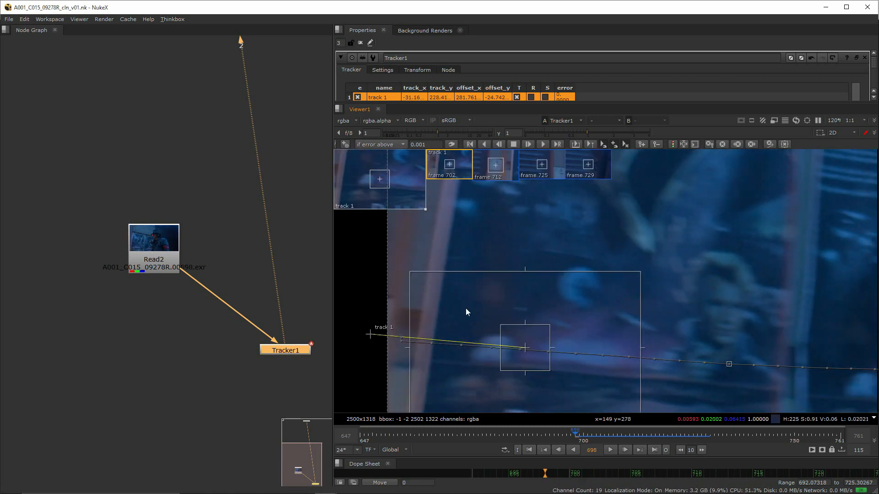
Manually reposition the track 1 point at frame 699 to about x -38.8, y 219.4, outside the plate's edge
{"action": "scroll", "coordinate": [535, 341], "scroll_direction": "up", "scroll_amount": 2}
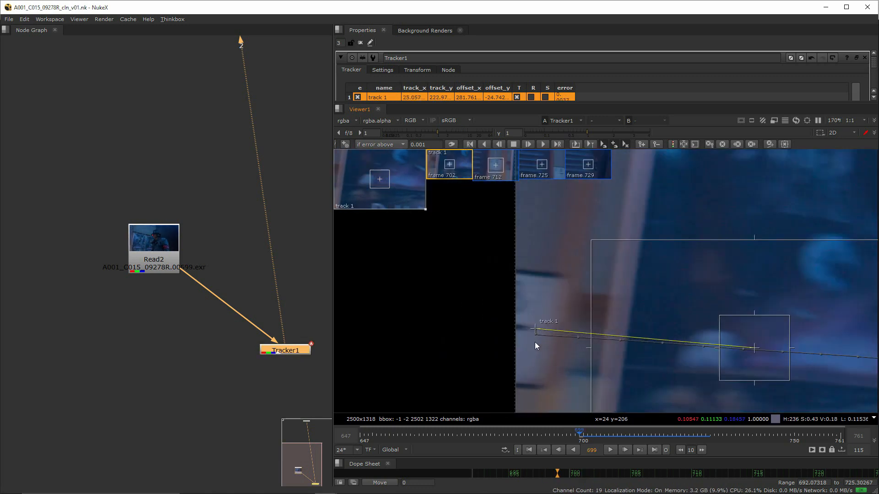
{"action": "left_click_drag", "start_coordinate": [534, 328], "coordinate": [479, 330]}
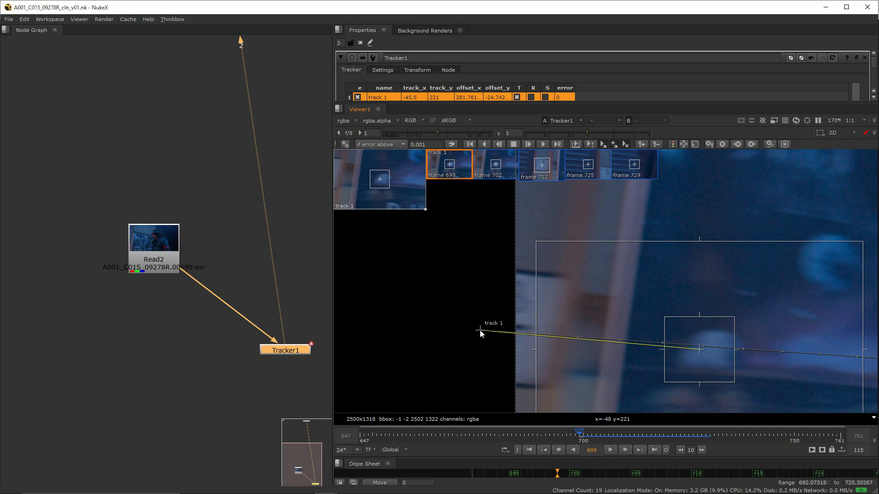
{"action": "left_click_drag", "start_coordinate": [479, 330], "coordinate": [484, 330]}
{"action": "scroll", "coordinate": [534, 334], "scroll_direction": "up", "scroll_amount": 2}
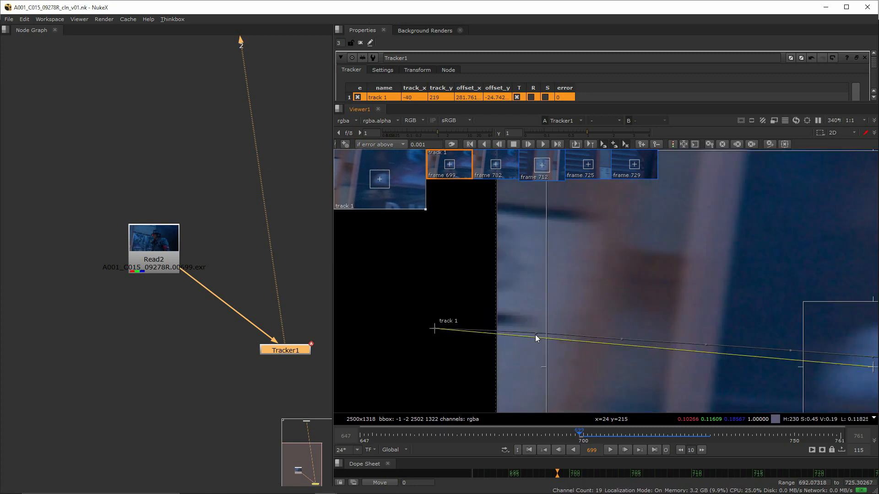
{"action": "scroll", "coordinate": [537, 338], "scroll_direction": "up", "scroll_amount": 1}
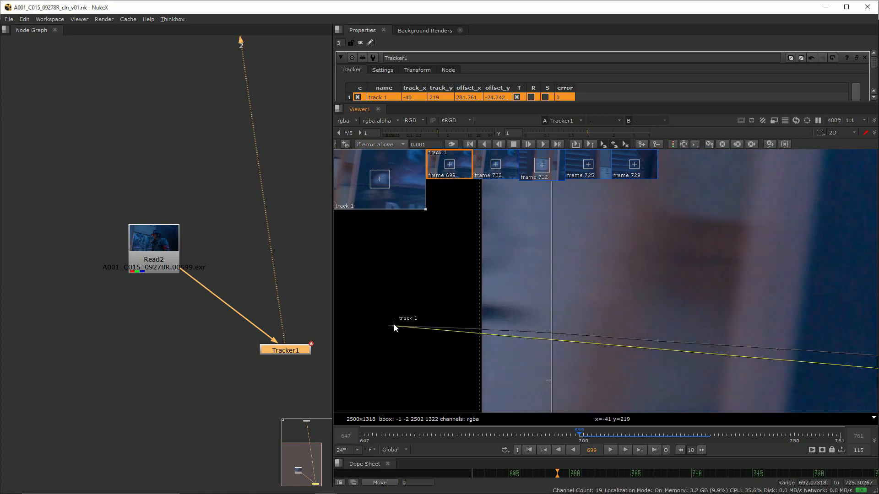
{"action": "left_click_drag", "start_coordinate": [394, 327], "coordinate": [397, 325]}
{"action": "scroll", "coordinate": [408, 327], "scroll_direction": "down", "scroll_amount": 2}
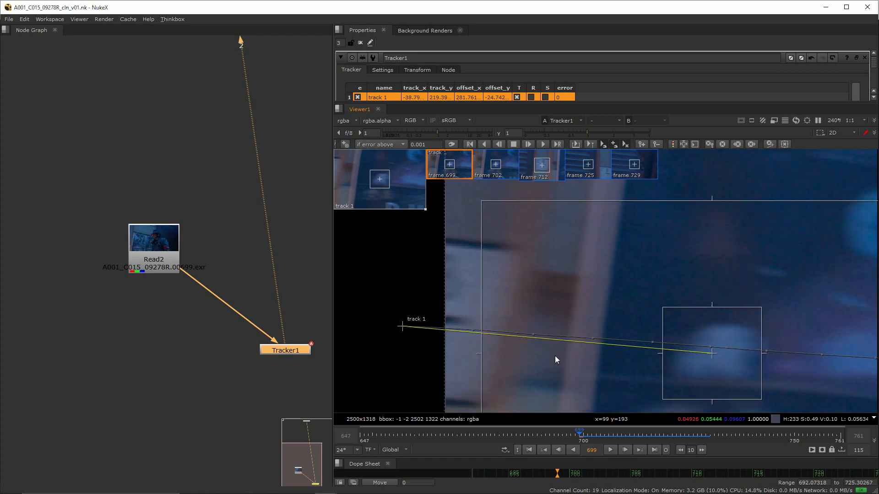
Track back to frame 698 again, step through the neighbouring frames, and nudge the frame 699 point to about x -39, y 222
{"action": "left_click", "coordinate": [502, 146]}
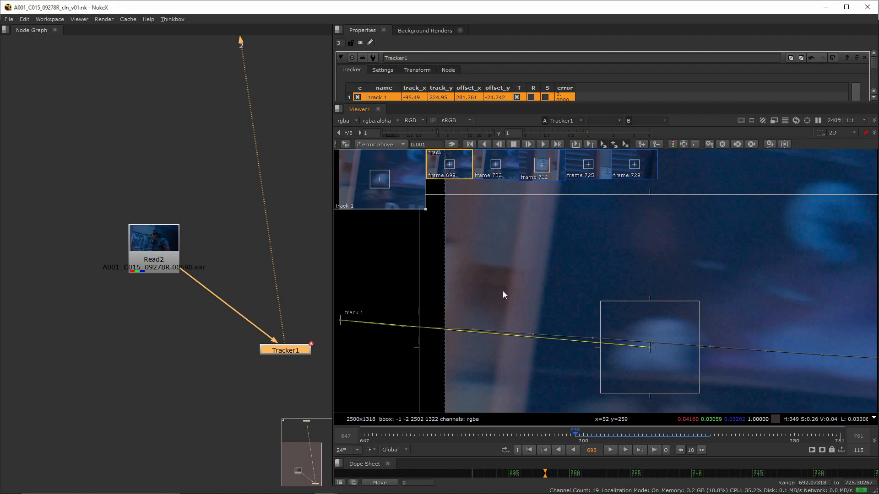
{"action": "scroll", "coordinate": [503, 347], "scroll_direction": "down", "scroll_amount": 1}
{"action": "middle_click_drag", "start_coordinate": [504, 348], "coordinate": [524, 341]}
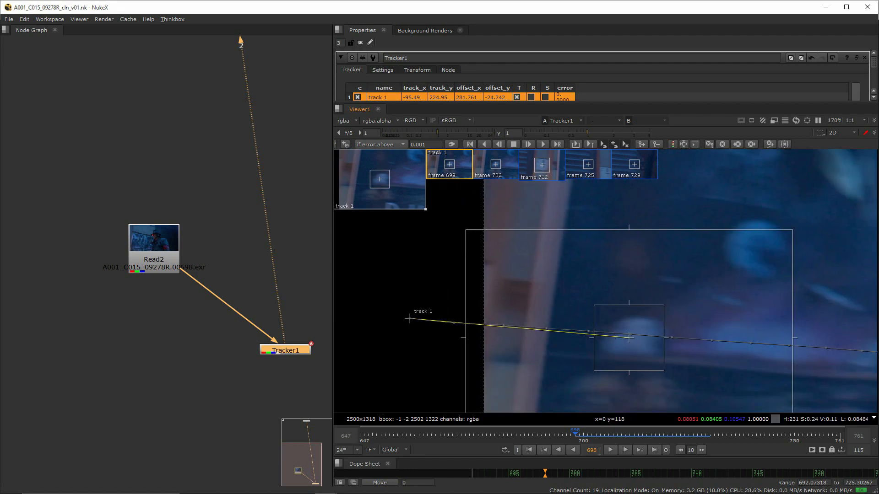
{"action": "left_click", "coordinate": [625, 449]}
{"action": "left_click", "coordinate": [625, 450]}
{"action": "left_click", "coordinate": [561, 449]}
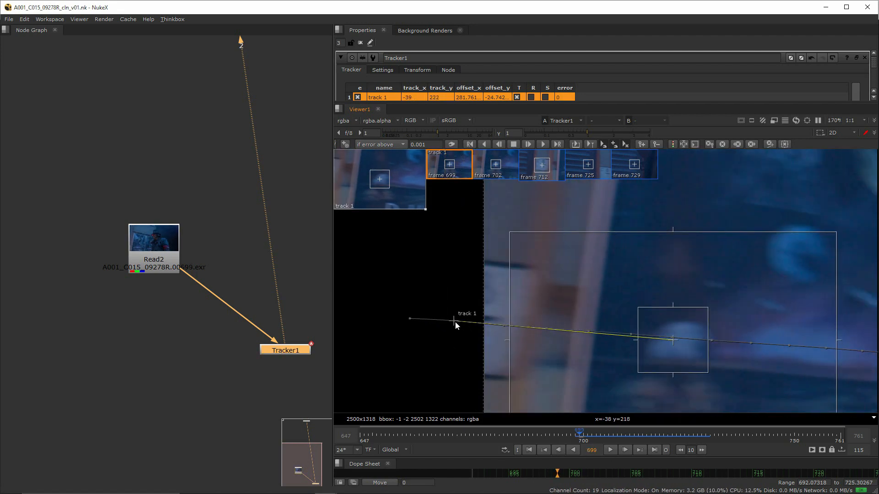
Nudge the track 1 point at frame 698 to about x -95.5, y 227, in line with the path
{"action": "key", "text": "Left"}
{"action": "left_click_drag", "start_coordinate": [408, 318], "coordinate": [407, 316]}
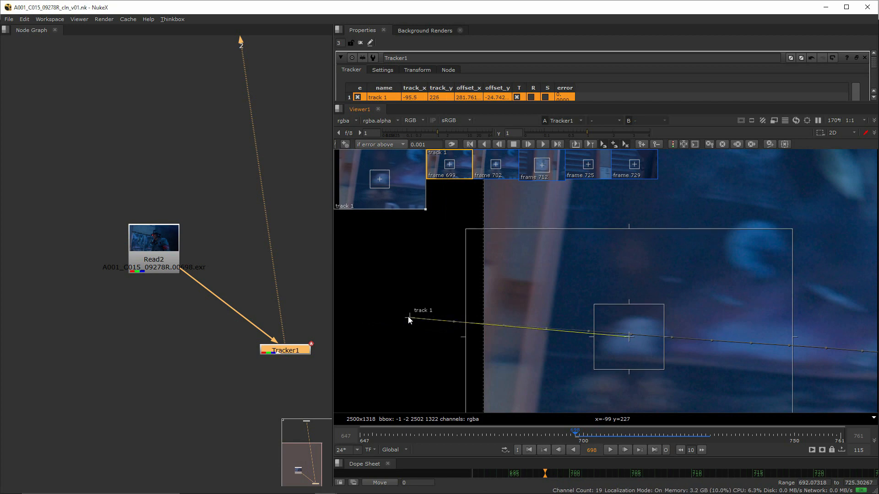
{"action": "left_click", "coordinate": [629, 450]}
{"action": "left_click", "coordinate": [629, 450]}
{"action": "left_click", "coordinate": [629, 450]}
{"action": "scroll", "coordinate": [504, 336], "scroll_direction": "down", "scroll_amount": 7}
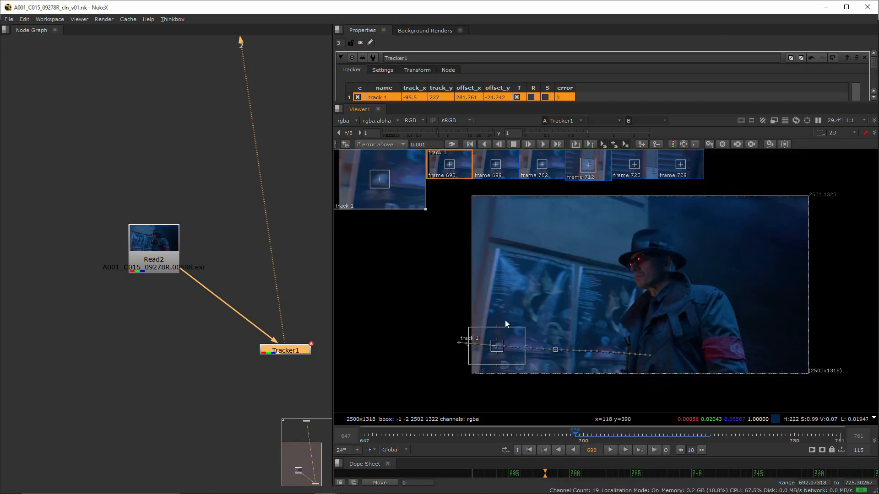
Scrub and play through the shot around frame 712 to examine how track 1 follows the sign along its whole path
{"action": "left_click", "coordinate": [637, 438]}
{"action": "mouse_move", "coordinate": [637, 440]}
{"action": "left_mouse_down"}
{"action": "mouse_move", "coordinate": [693, 437]}
{"action": "mouse_move", "coordinate": [600, 436]}
{"action": "mouse_move", "coordinate": [831, 437]}
{"action": "mouse_move", "coordinate": [608, 435]}
{"action": "mouse_move", "coordinate": [634, 434]}
{"action": "left_mouse_up"}
{"action": "scroll", "coordinate": [772, 348], "scroll_direction": "up", "scroll_amount": 4}
{"action": "left_click", "coordinate": [837, 439]}
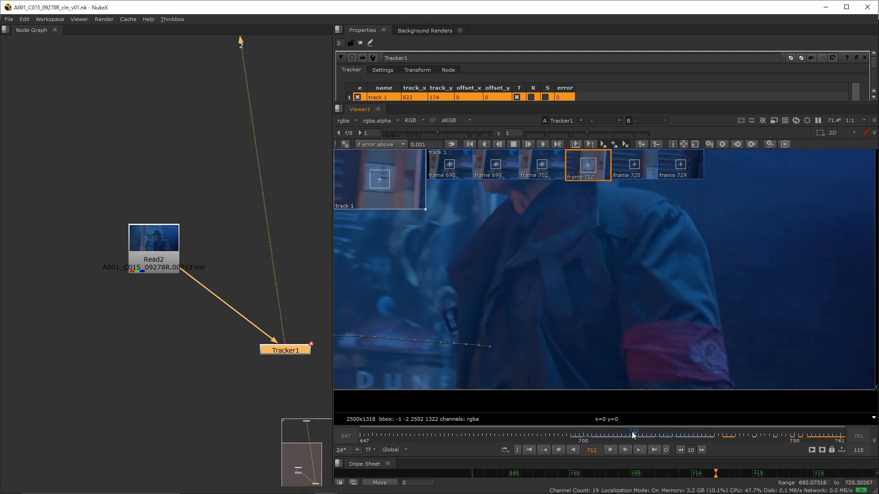
{"action": "scroll", "coordinate": [502, 347], "scroll_direction": "down", "scroll_amount": 3}
{"action": "scroll", "coordinate": [482, 343], "scroll_direction": "up", "scroll_amount": 2}
{"action": "middle_click_drag", "start_coordinate": [387, 342], "coordinate": [571, 344]}
{"action": "middle_click_drag", "start_coordinate": [489, 373], "coordinate": [532, 371]}
{"action": "left_click_drag", "start_coordinate": [595, 438], "coordinate": [648, 441]}
{"action": "left_click", "coordinate": [610, 450]}
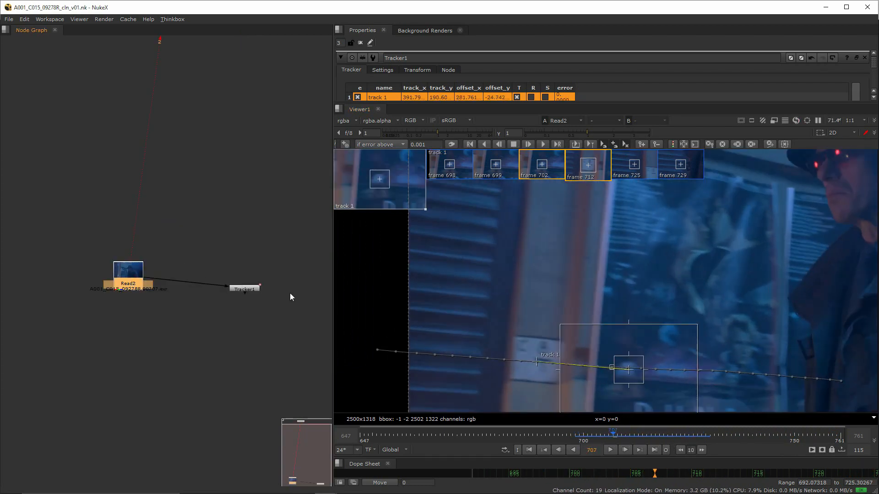
Move the Tracker1 node aside to free space below the Read2 node
{"action": "scroll", "coordinate": [577, 352], "scroll_direction": "up", "scroll_amount": 1}
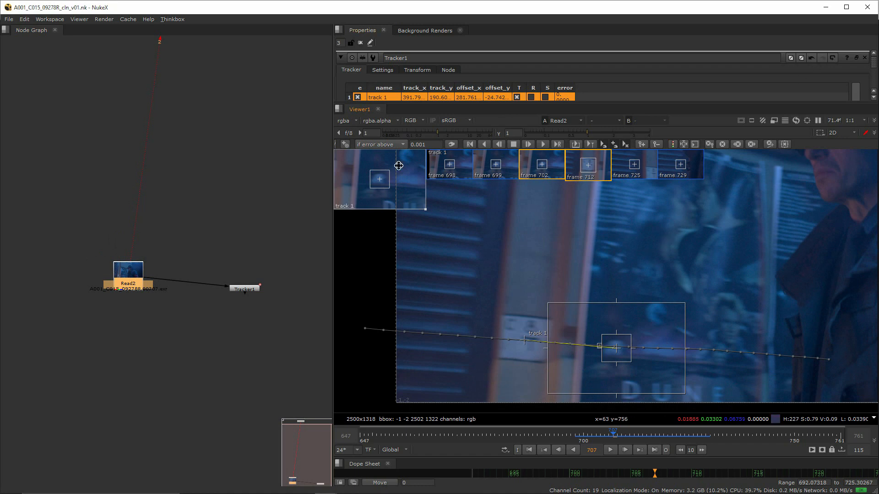
{"action": "scroll", "coordinate": [384, 315], "scroll_direction": "down", "scroll_amount": 2}
{"action": "scroll", "coordinate": [207, 322], "scroll_direction": "up", "scroll_amount": 4}
{"action": "middle_click_drag", "start_coordinate": [208, 322], "coordinate": [224, 296]}
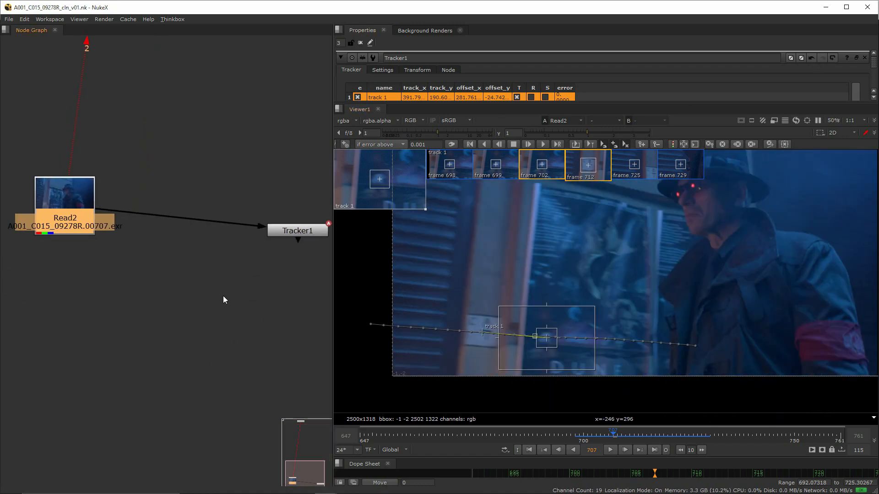
{"action": "left_click_drag", "start_coordinate": [287, 233], "coordinate": [293, 320]}
{"action": "scroll", "coordinate": [207, 380], "scroll_direction": "down", "scroll_amount": 2}
{"action": "middle_click_drag", "start_coordinate": [207, 381], "coordinate": [216, 332]}
{"action": "left_click", "coordinate": [147, 332]}
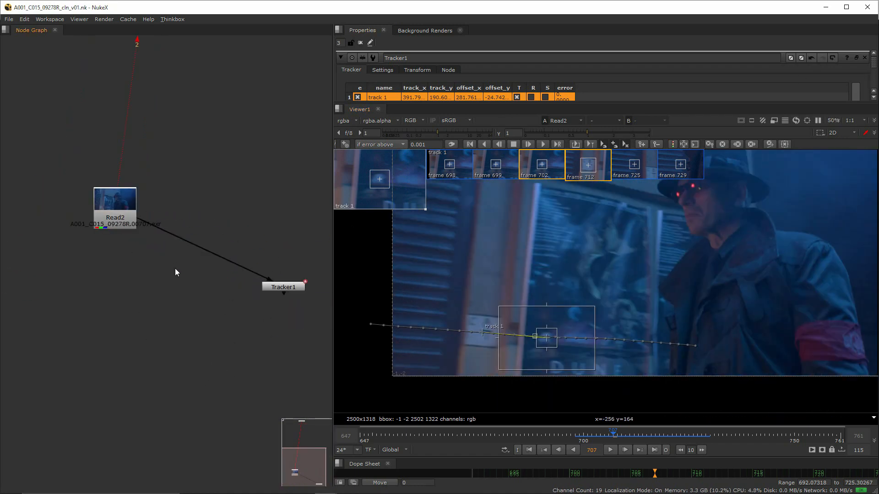
{"action": "left_click_drag", "start_coordinate": [271, 284], "coordinate": [287, 265]}
{"action": "left_click", "coordinate": [154, 362]}
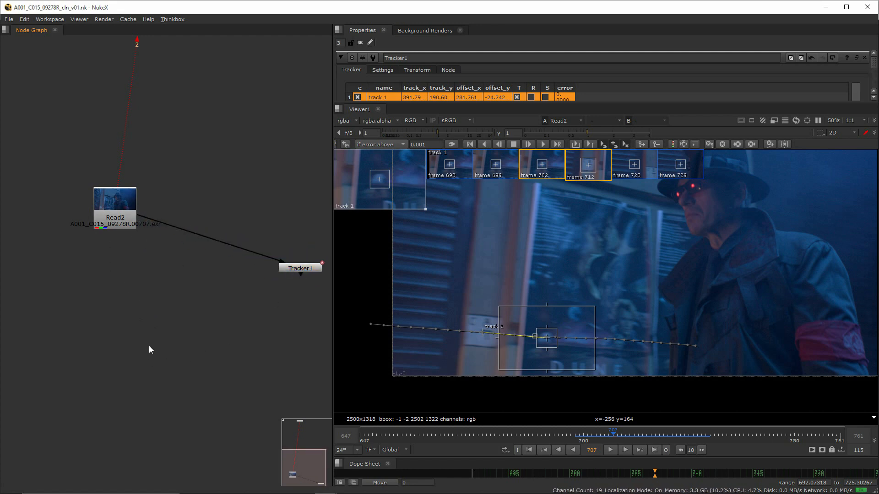
Examine the grain and noise in the source plate up close around frames 709 and 710
{"action": "scroll", "coordinate": [493, 260], "scroll_direction": "up", "scroll_amount": 5}
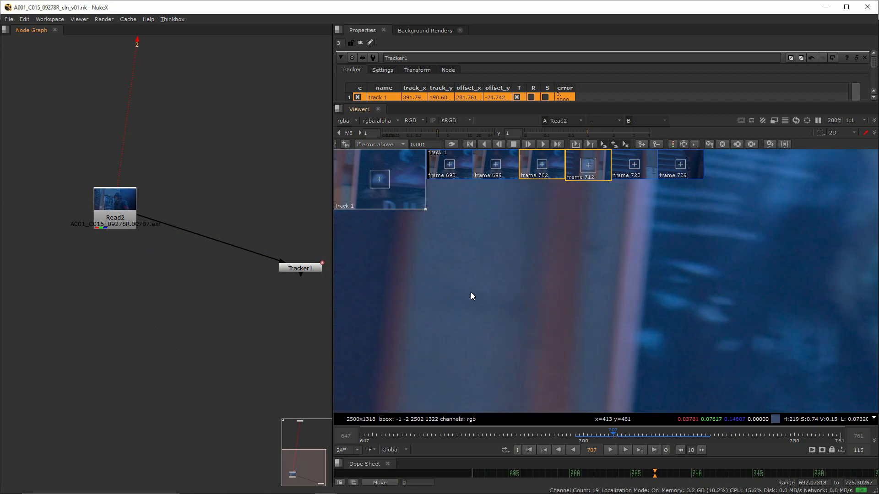
{"action": "left_click", "coordinate": [643, 436]}
{"action": "left_click_drag", "start_coordinate": [643, 436], "coordinate": [626, 435]}
{"action": "scroll", "coordinate": [520, 375], "scroll_direction": "down", "scroll_amount": 1}
{"action": "scroll", "coordinate": [520, 376], "scroll_direction": "down", "scroll_amount": 6}
{"action": "middle_click_drag", "start_coordinate": [601, 222], "coordinate": [539, 302]}
{"action": "scroll", "coordinate": [539, 302], "scroll_direction": "up", "scroll_amount": 4}
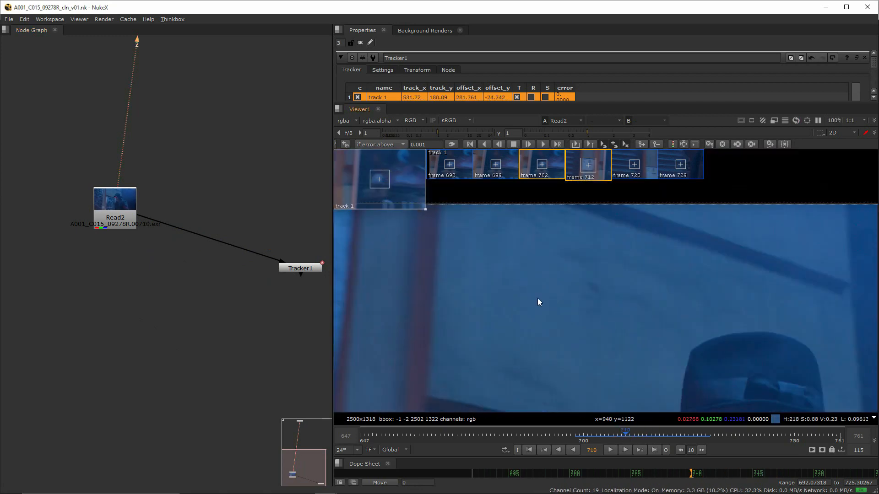
{"action": "mouse_move", "coordinate": [611, 441]}
{"action": "left_mouse_down"}
{"action": "mouse_move", "coordinate": [667, 437]}
{"action": "mouse_move", "coordinate": [623, 435]}
{"action": "left_mouse_up"}
Add a Denoise node in the empty space below Read2
{"action": "middle_click_drag", "start_coordinate": [224, 310], "coordinate": [255, 261]}
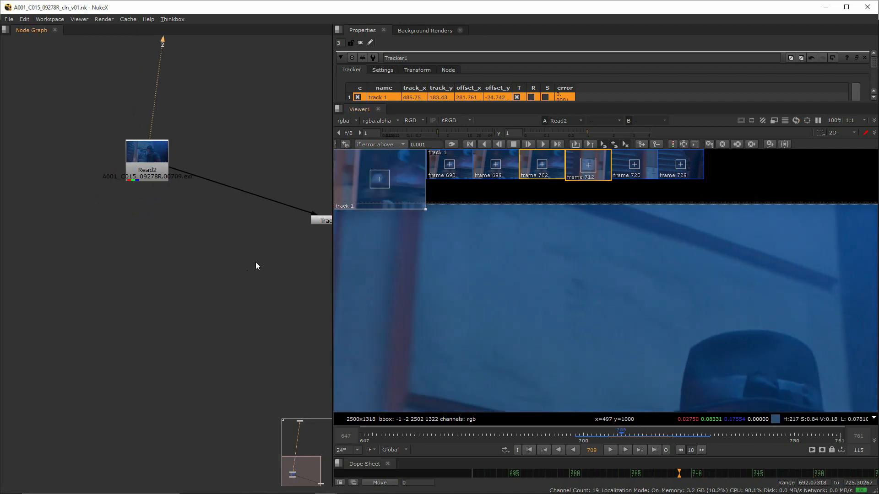
{"action": "middle_click_drag", "start_coordinate": [165, 297], "coordinate": [159, 314]}
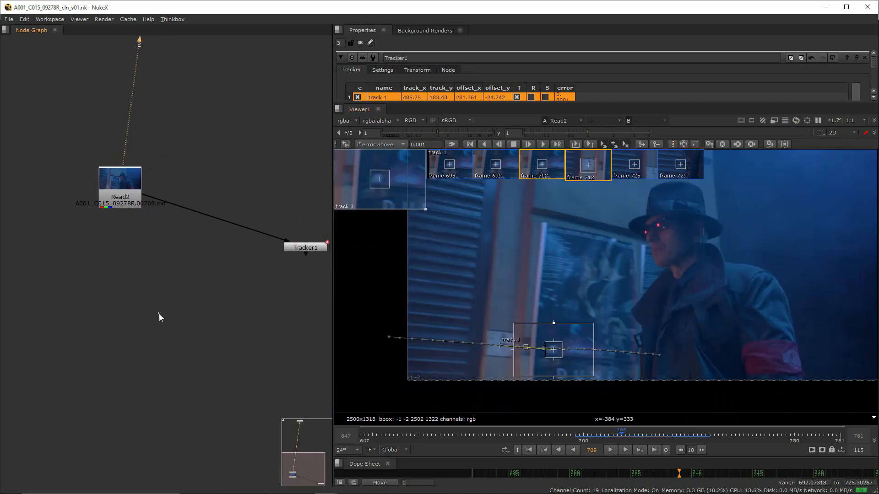
{"action": "key", "text": "Tab"}
{"action": "type", "text": "de"}
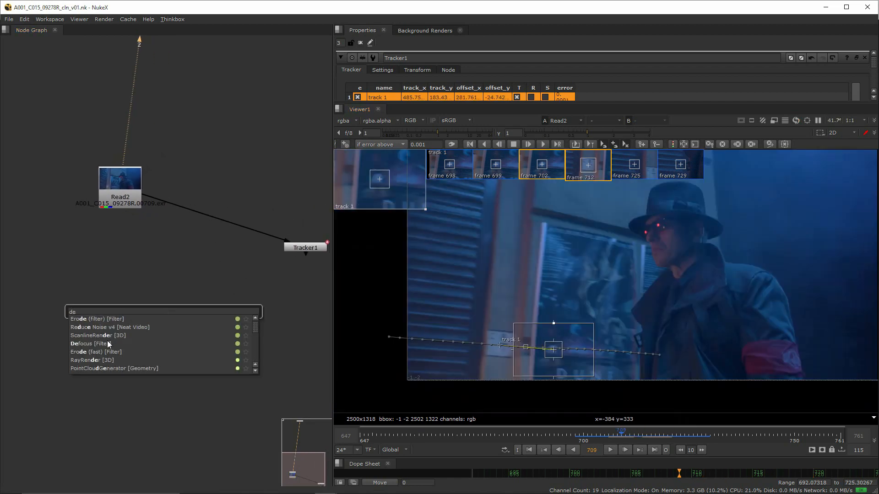
{"action": "type", "text": "n"}
{"action": "left_click", "coordinate": [106, 338]}
{"action": "left_click", "coordinate": [215, 321]}
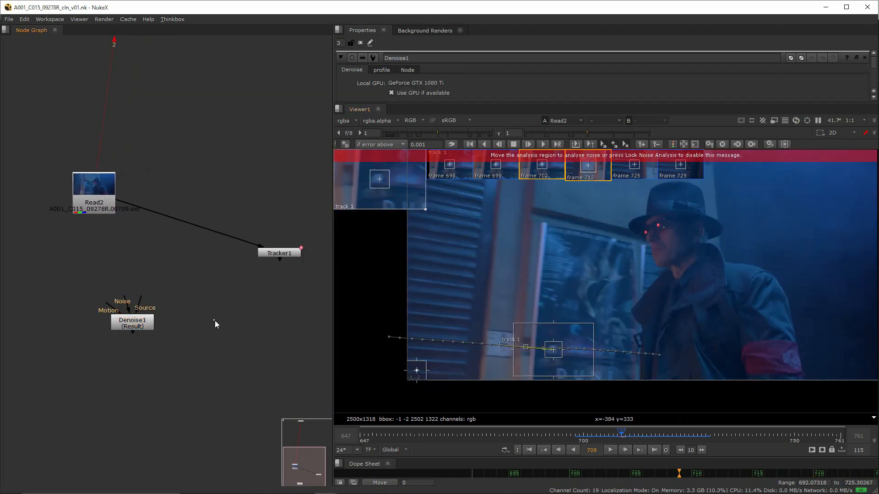
Add a Reduce Noise v4 node beside the Denoise node and delete it again
{"action": "key", "text": "Tab"}
{"action": "left_click", "coordinate": [149, 337]}
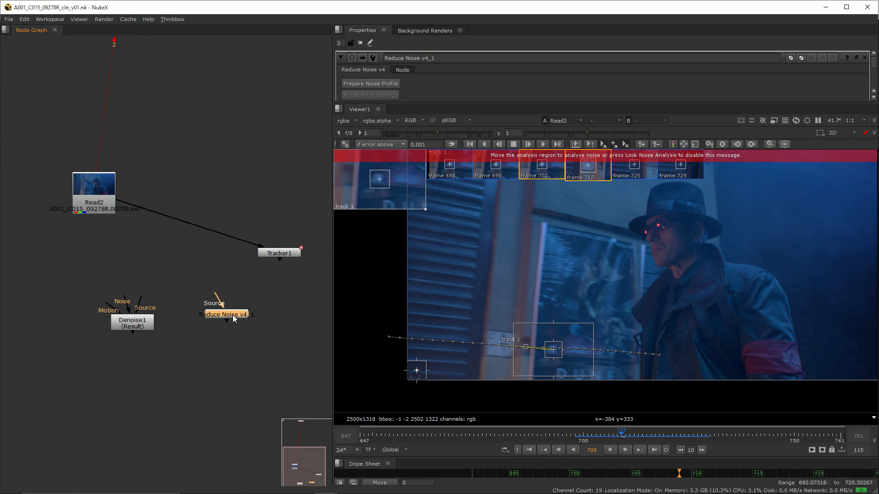
{"action": "left_click_drag", "start_coordinate": [243, 314], "coordinate": [240, 311]}
{"action": "key", "text": "Delete"}
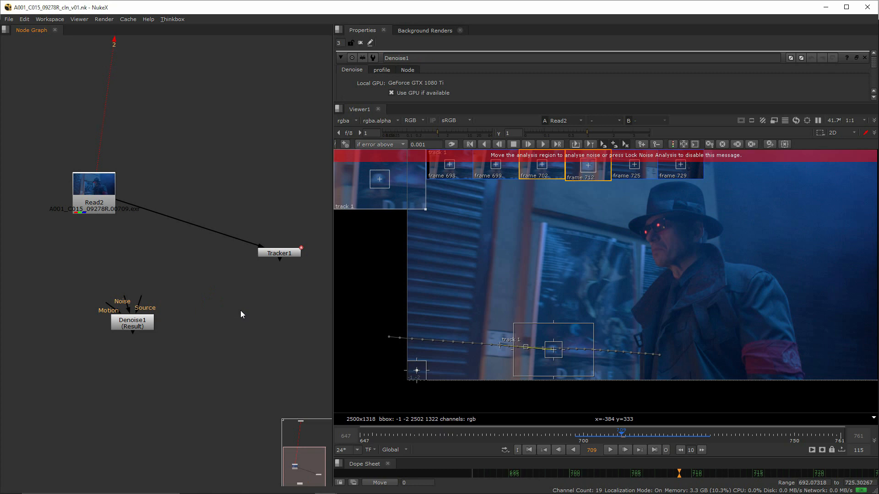
Bring up the Denoise node's settings with more room to read them, and close the Tracker1 settings
{"action": "double_click", "coordinate": [141, 322]}
{"action": "left_click_drag", "start_coordinate": [140, 325], "coordinate": [142, 325]}
{"action": "middle_click_drag", "start_coordinate": [700, 235], "coordinate": [663, 289]}
{"action": "scroll", "coordinate": [663, 289], "scroll_direction": "down", "scroll_amount": 2}
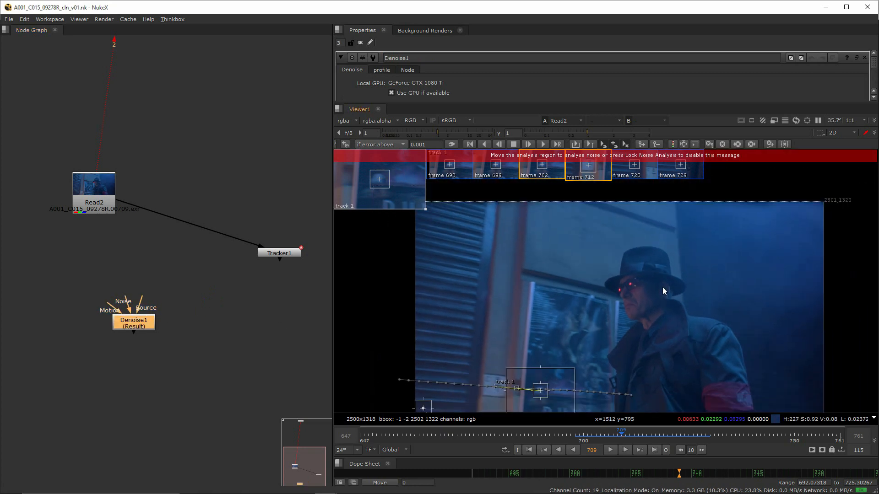
{"action": "left_click_drag", "start_coordinate": [856, 103], "coordinate": [824, 179]}
{"action": "scroll", "coordinate": [577, 151], "scroll_direction": "down", "scroll_amount": 5}
{"action": "left_click", "coordinate": [864, 157]}
{"action": "scroll", "coordinate": [555, 158], "scroll_direction": "up", "scroll_amount": 5}
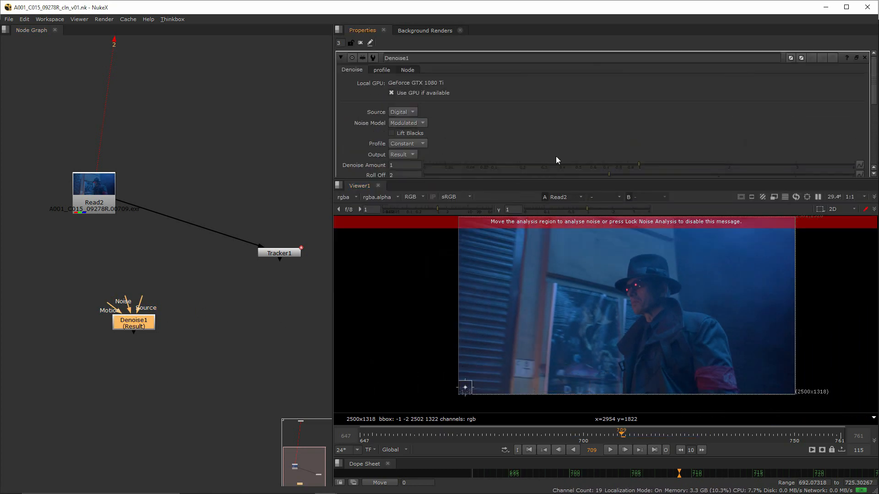
{"action": "left_click_drag", "start_coordinate": [454, 182], "coordinate": [454, 137]}
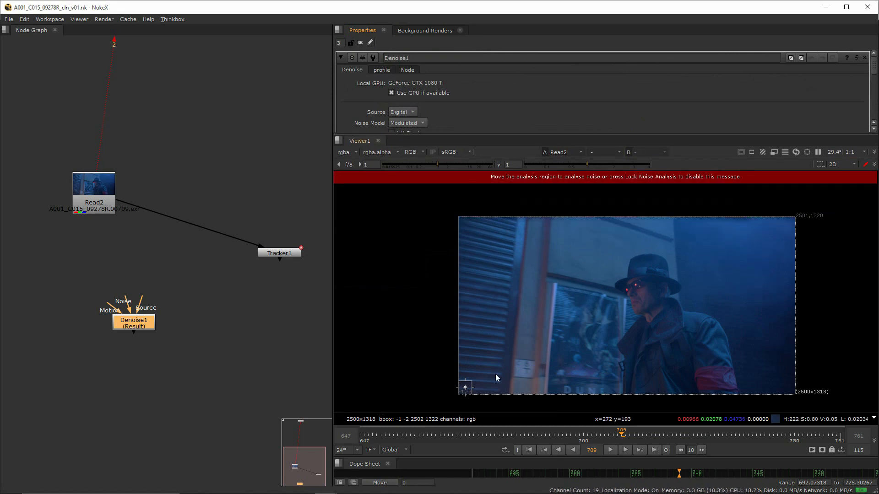
Place the noise analysis region on the plain wall above the poster and enlarge it beyond the 80x80 pixel minimum
{"action": "left_click_drag", "start_coordinate": [465, 387], "coordinate": [524, 337]}
{"action": "mouse_move", "coordinate": [579, 236]}
{"action": "left_mouse_down"}
{"action": "mouse_move", "coordinate": [581, 255]}
{"action": "mouse_move", "coordinate": [548, 277]}
{"action": "mouse_move", "coordinate": [572, 243]}
{"action": "left_mouse_up"}
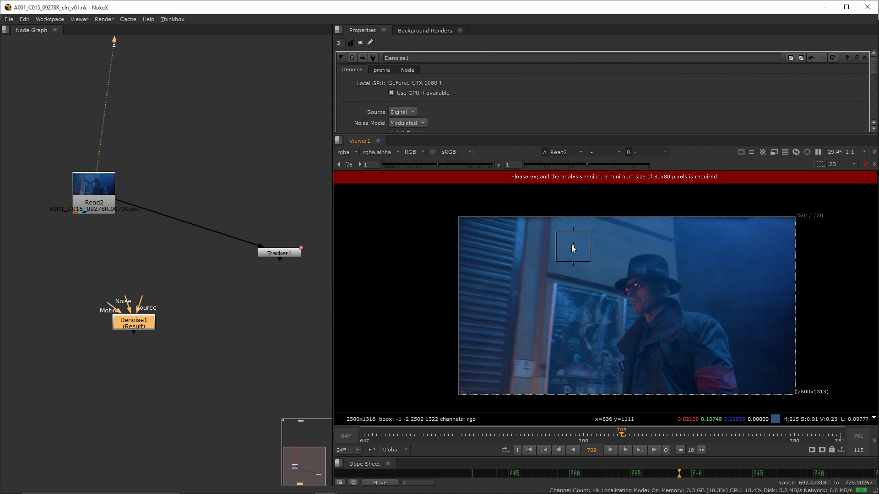
{"action": "scroll", "coordinate": [571, 245], "scroll_direction": "up", "scroll_amount": 4}
{"action": "scroll", "coordinate": [482, 80], "scroll_direction": "down", "scroll_amount": 5}
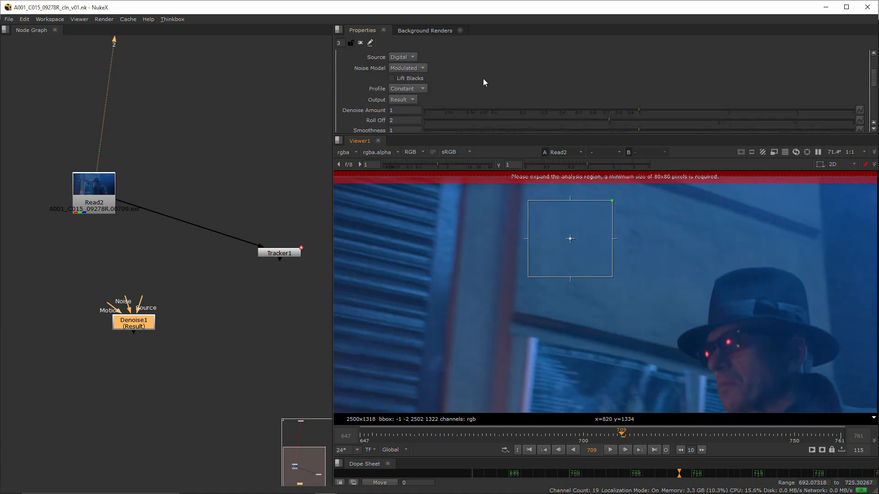
Connect the Denoise node's Source input to Read2 and shift the analysis region slightly on the plain wall to analyse the noise
{"action": "left_click_drag", "start_coordinate": [141, 298], "coordinate": [96, 194]}
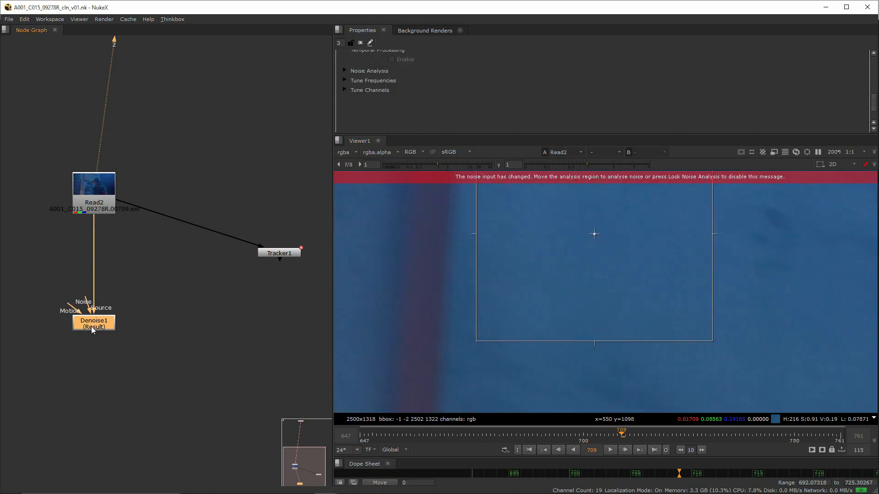
{"action": "mouse_move", "coordinate": [95, 329]}
{"action": "left_mouse_down"}
{"action": "mouse_move", "coordinate": [71, 330]}
{"action": "mouse_move", "coordinate": [97, 336]}
{"action": "left_mouse_up"}
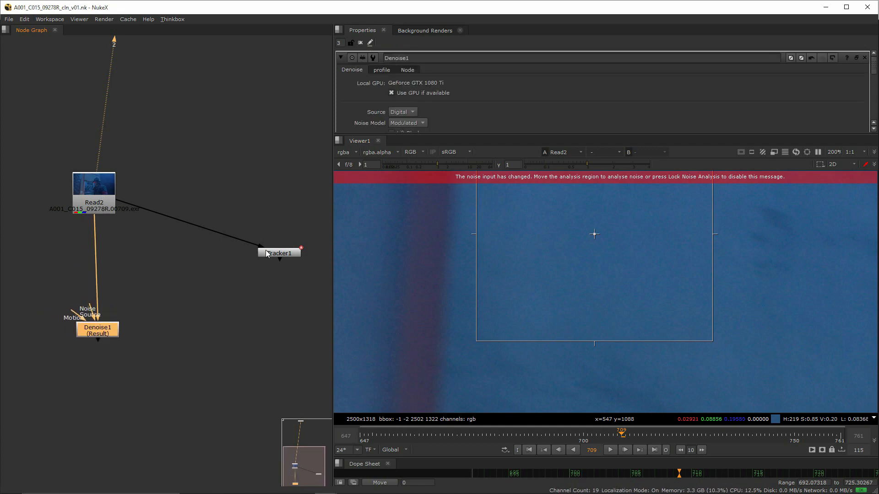
{"action": "left_click_drag", "start_coordinate": [593, 256], "coordinate": [593, 260]}
{"action": "scroll", "coordinate": [598, 237], "scroll_direction": "up", "scroll_amount": 4}
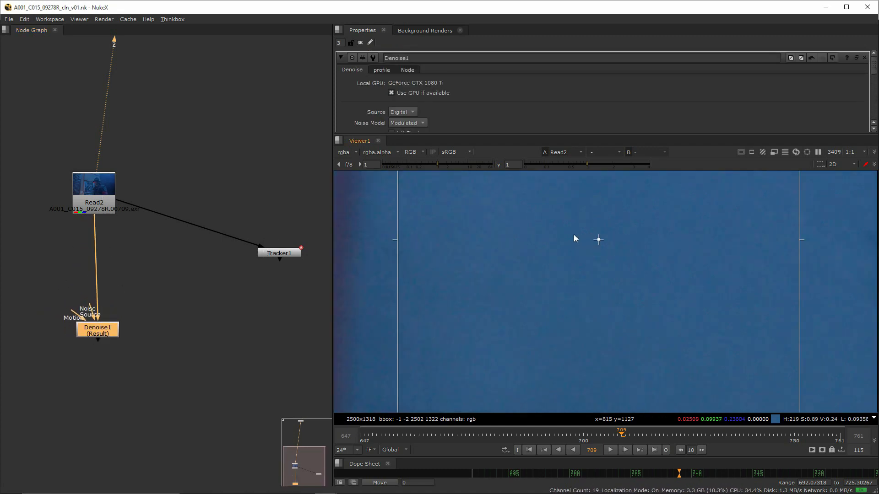
View the Denoise node's result, line the node up below Read2, and compare its output with the noisy plate
{"action": "key", "text": "2"}
{"action": "left_click_drag", "start_coordinate": [90, 338], "coordinate": [99, 329]}
{"action": "left_click", "coordinate": [194, 325]}
{"action": "key", "text": "d"}
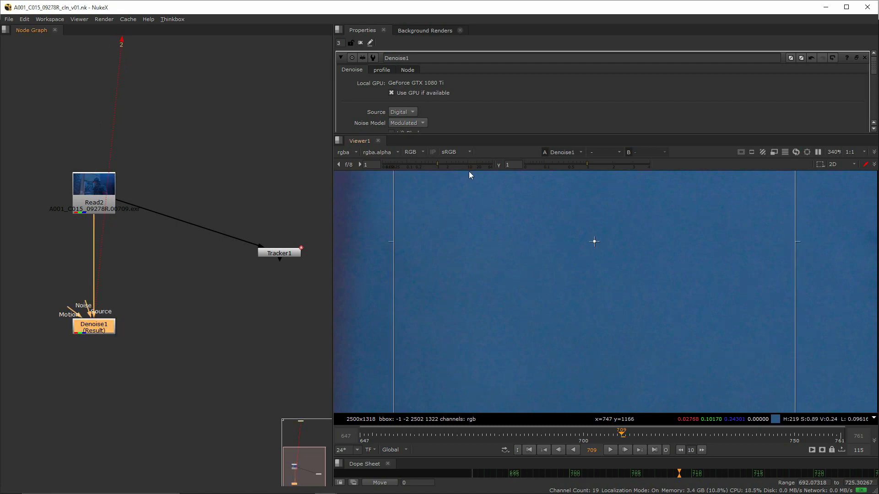
Raise the Denoise Amount of Denoise1 to 2.92
{"action": "scroll", "coordinate": [427, 318], "scroll_direction": "down", "scroll_amount": 8}
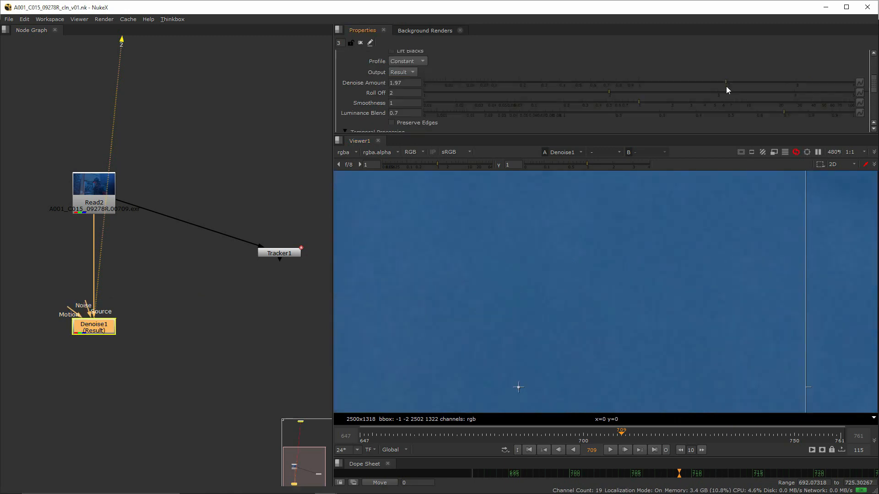
{"action": "left_click_drag", "start_coordinate": [728, 84], "coordinate": [792, 81]}
{"action": "scroll", "coordinate": [664, 276], "scroll_direction": "down", "scroll_amount": 8}
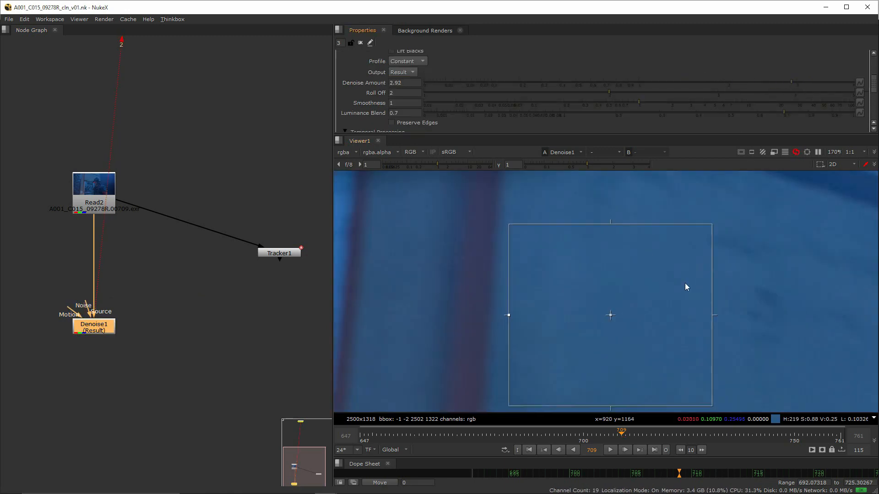
Examine the denoised plate up close on the man's face, his hat and the wall beside the poster
{"action": "middle_click_drag", "start_coordinate": [733, 312], "coordinate": [512, 218]}
{"action": "scroll", "coordinate": [637, 247], "scroll_direction": "down", "scroll_amount": 3}
{"action": "scroll", "coordinate": [673, 294], "scroll_direction": "up", "scroll_amount": 8}
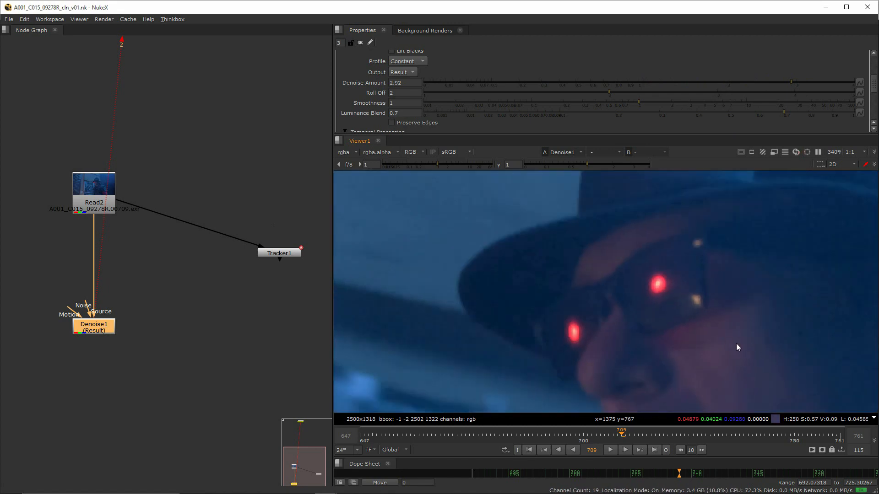
{"action": "scroll", "coordinate": [733, 345], "scroll_direction": "up", "scroll_amount": 2}
{"action": "middle_click_drag", "start_coordinate": [733, 345], "coordinate": [507, 340]}
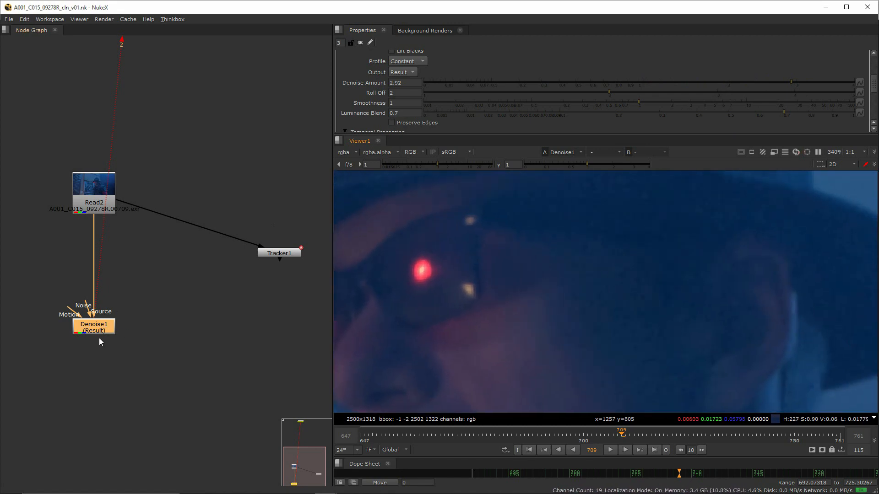
{"action": "scroll", "coordinate": [620, 294], "scroll_direction": "down", "scroll_amount": 3}
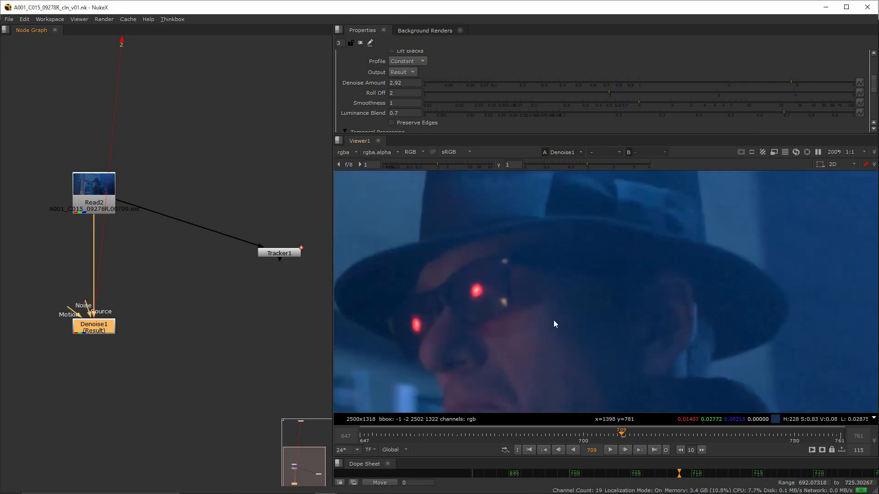
{"action": "scroll", "coordinate": [554, 320], "scroll_direction": "down", "scroll_amount": 4}
{"action": "middle_click_drag", "start_coordinate": [553, 320], "coordinate": [720, 276]}
{"action": "scroll", "coordinate": [511, 333], "scroll_direction": "up", "scroll_amount": 3}
{"action": "middle_click_drag", "start_coordinate": [512, 333], "coordinate": [677, 272]}
{"action": "scroll", "coordinate": [443, 317], "scroll_direction": "up", "scroll_amount": 3}
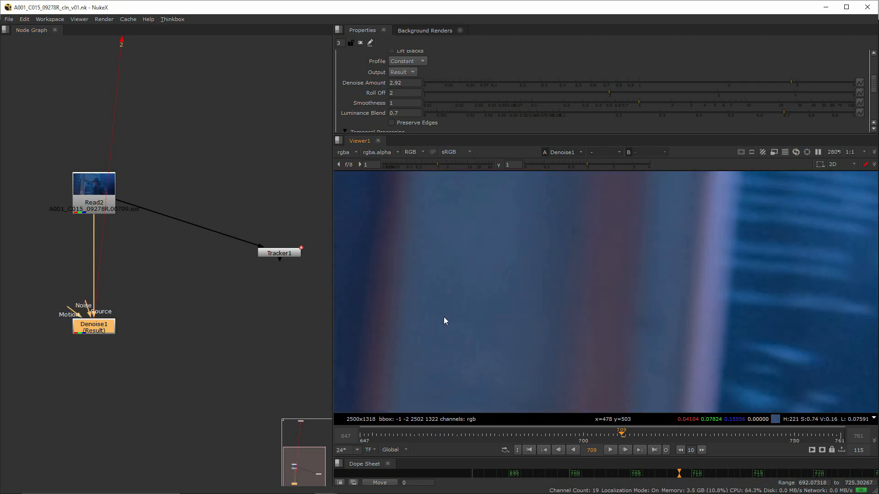
Look over Denoise1's temporal processing and noise analysis settings, its Motion input, and the analysis region on the wall
{"action": "scroll", "coordinate": [366, 108], "scroll_direction": "down", "scroll_amount": 3}
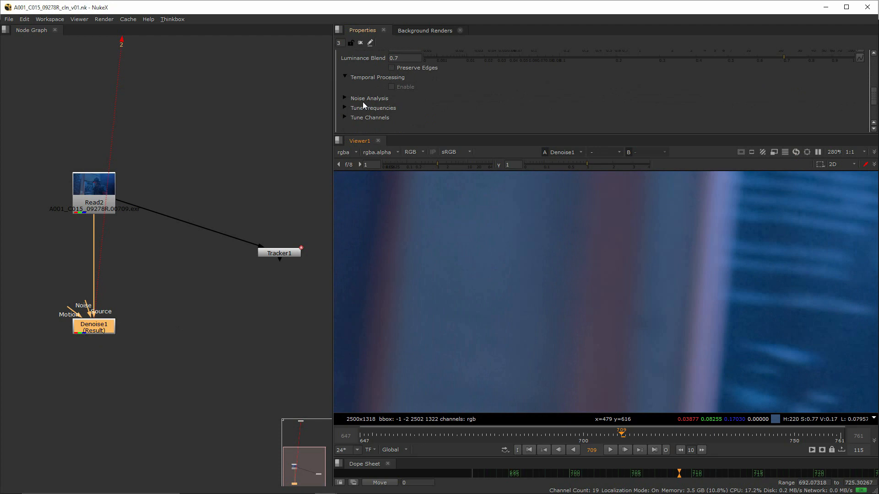
{"action": "middle_click_drag", "start_coordinate": [151, 317], "coordinate": [243, 284]}
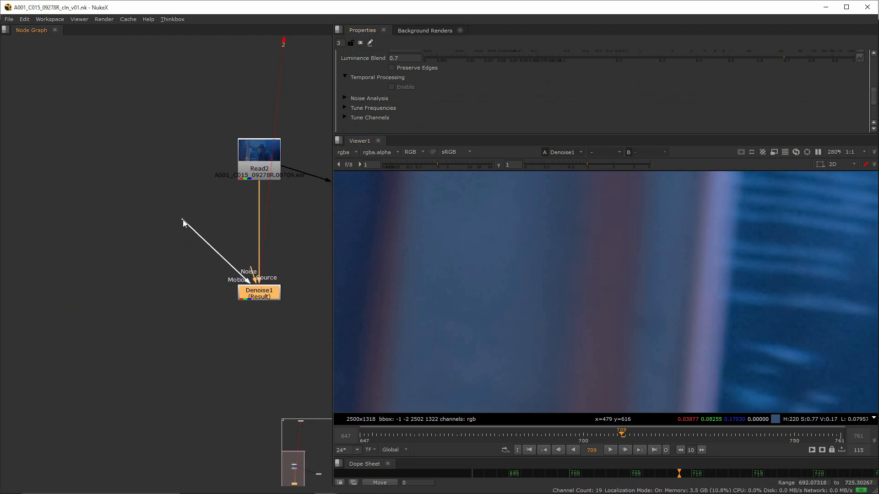
{"action": "left_click_drag", "start_coordinate": [182, 220], "coordinate": [183, 220]}
{"action": "left_click_drag", "start_coordinate": [254, 293], "coordinate": [255, 292]}
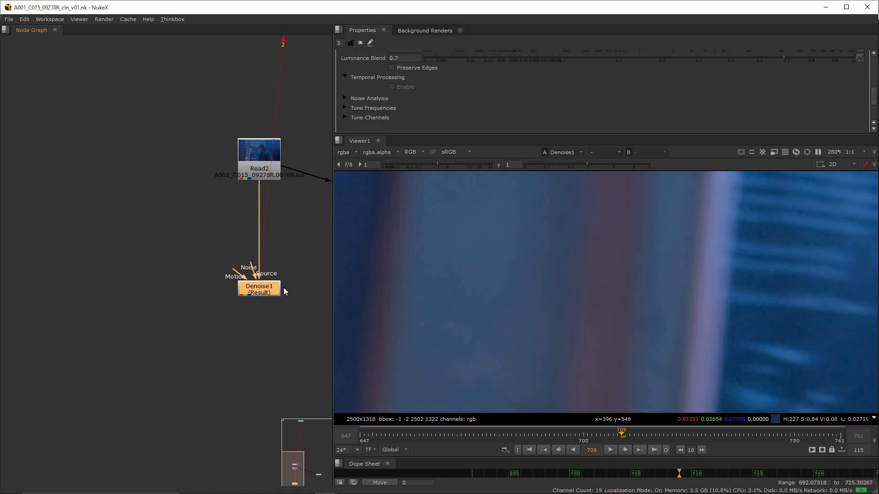
{"action": "scroll", "coordinate": [674, 326], "scroll_direction": "down", "scroll_amount": 5}
{"action": "scroll", "coordinate": [568, 325], "scroll_direction": "up", "scroll_amount": 3}
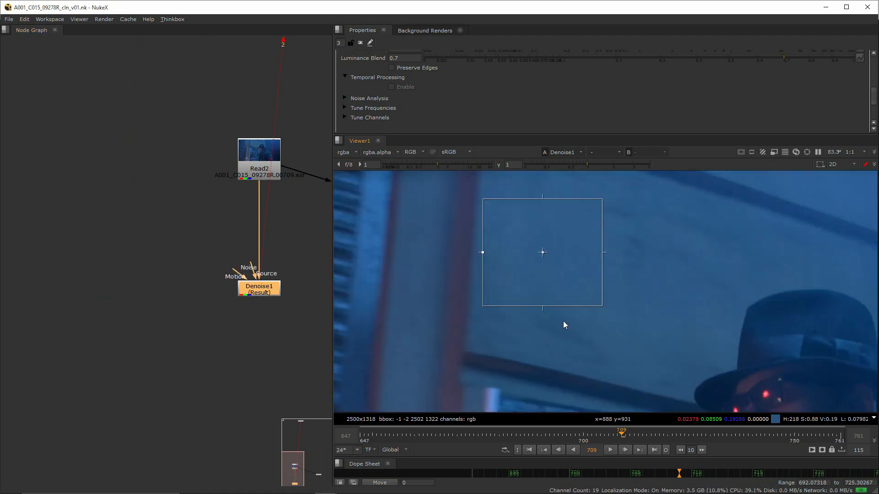
{"action": "scroll", "coordinate": [524, 259], "scroll_direction": "up", "scroll_amount": 2}
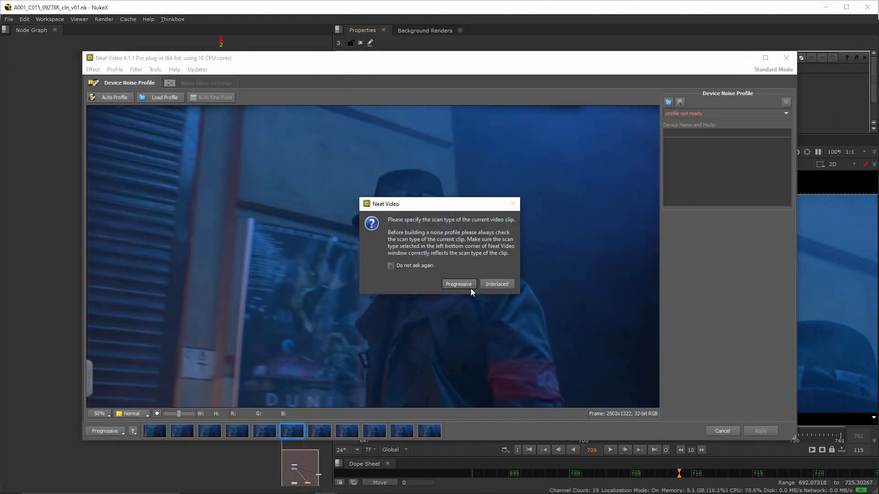
Build a Neat Video noise profile for the clip with the Progressive scan type and apply it
{"action": "left_click", "coordinate": [470, 287]}
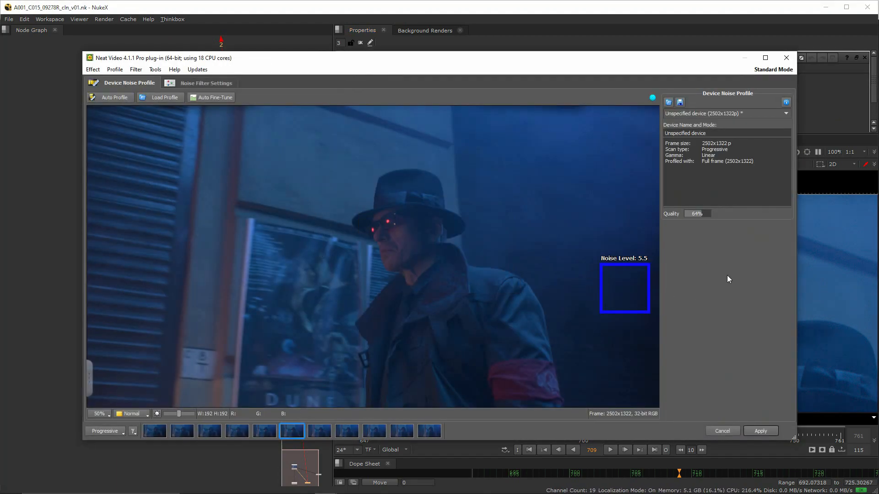
{"action": "left_click", "coordinate": [762, 431]}
Compare the outputs of Reduce Noise v4_1 and Denoise1 in close-up on the man's face and the plain wall
{"action": "scroll", "coordinate": [567, 302], "scroll_direction": "up", "scroll_amount": 3}
{"action": "middle_click_drag", "start_coordinate": [656, 359], "coordinate": [561, 287]}
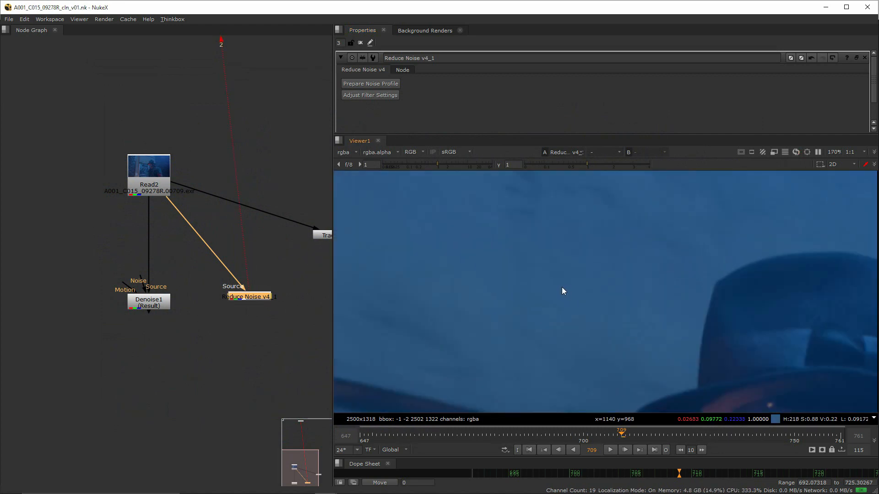
{"action": "middle_click_drag", "start_coordinate": [778, 328], "coordinate": [592, 290]}
{"action": "scroll", "coordinate": [619, 322], "scroll_direction": "up", "scroll_amount": 4}
{"action": "left_click", "coordinate": [160, 301], "text": "ctrl+shift"}
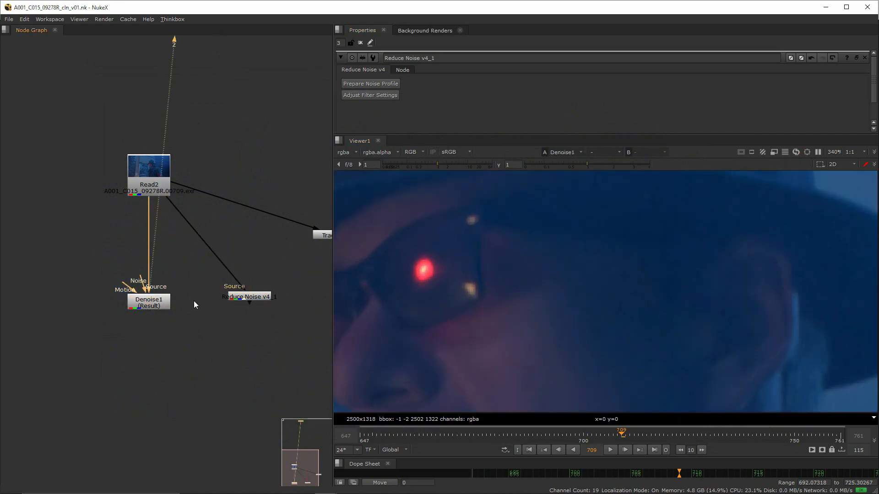
{"action": "left_click", "coordinate": [254, 297], "text": "ctrl+shift"}
{"action": "left_click", "coordinate": [149, 302], "text": "ctrl+shift"}
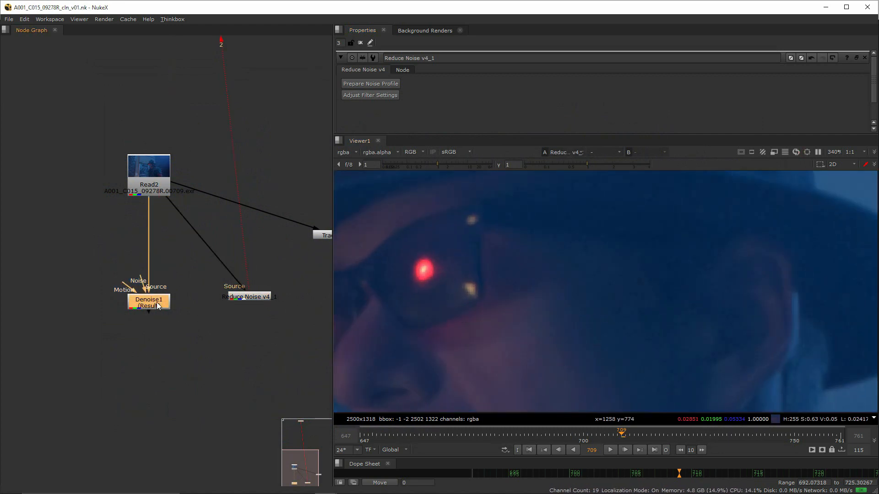
{"action": "left_click", "coordinate": [254, 297], "text": "ctrl+shift"}
{"action": "scroll", "coordinate": [463, 314], "scroll_direction": "down", "scroll_amount": 5}
{"action": "left_click", "coordinate": [152, 303], "text": "ctrl+shift"}
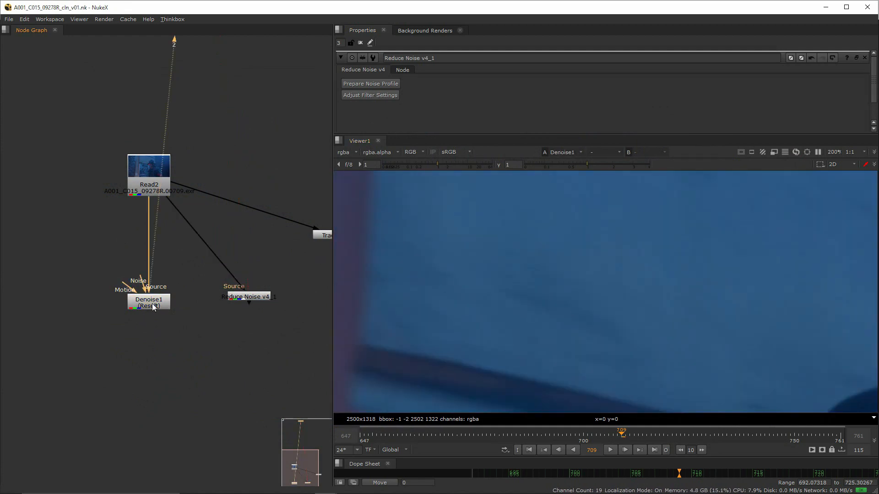
{"action": "left_click", "coordinate": [232, 300], "text": "ctrl+shift"}
{"action": "left_click", "coordinate": [139, 305], "text": "ctrl+shift"}
{"action": "left_click", "coordinate": [227, 302], "text": "ctrl+shift"}
Disable Reduce Noise v4_1 and move it aside above Read2, and close the Denoise1 settings
{"action": "left_click_drag", "start_coordinate": [228, 303], "coordinate": [252, 123]}
{"action": "middle_click_drag", "start_coordinate": [211, 229], "coordinate": [218, 174]}
{"action": "left_click_drag", "start_coordinate": [170, 224], "coordinate": [169, 232]}
{"action": "double_click", "coordinate": [170, 232]}
{"action": "scroll", "coordinate": [540, 336], "scroll_direction": "down", "scroll_amount": 7}
{"action": "scroll", "coordinate": [531, 343], "scroll_direction": "down", "scroll_amount": 1}
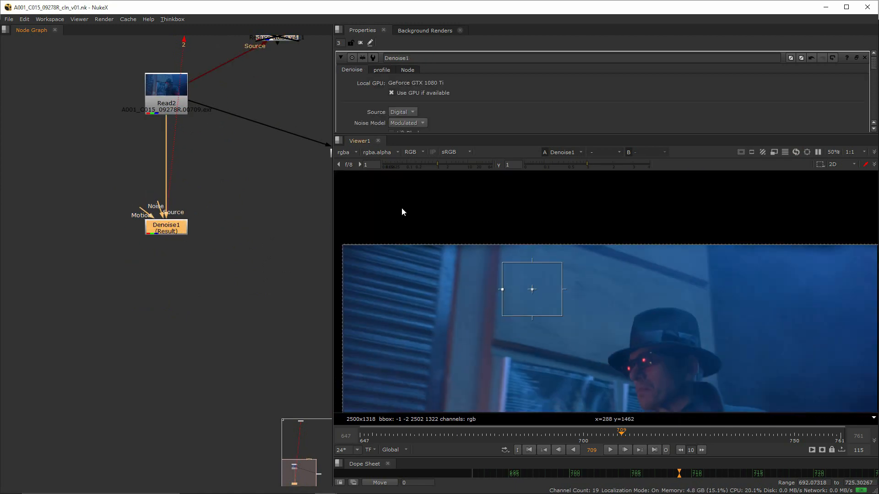
{"action": "scroll", "coordinate": [298, 249], "scroll_direction": "down", "scroll_amount": 3}
{"action": "middle_click_drag", "start_coordinate": [298, 249], "coordinate": [239, 256]}
{"action": "left_click", "coordinate": [864, 58]}
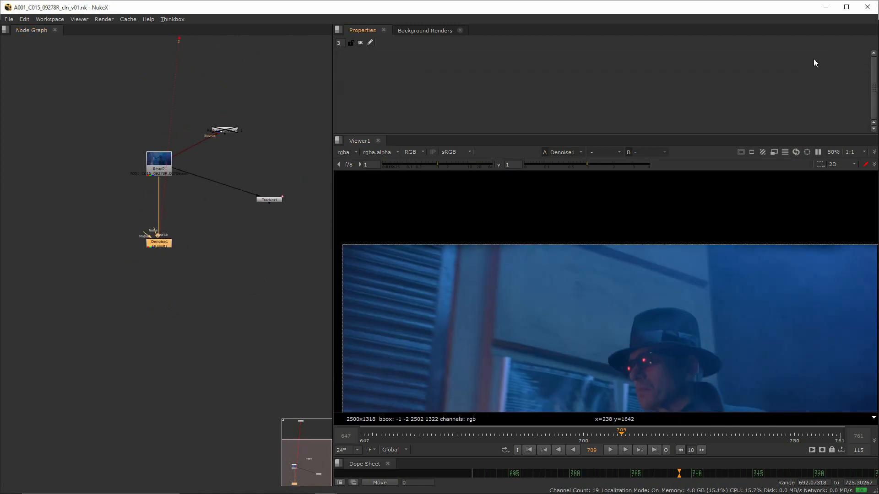
{"action": "mouse_move", "coordinate": [234, 130]}
{"action": "left_mouse_down"}
{"action": "mouse_move", "coordinate": [241, 119]}
{"action": "mouse_move", "coordinate": [232, 120]}
{"action": "left_mouse_up"}
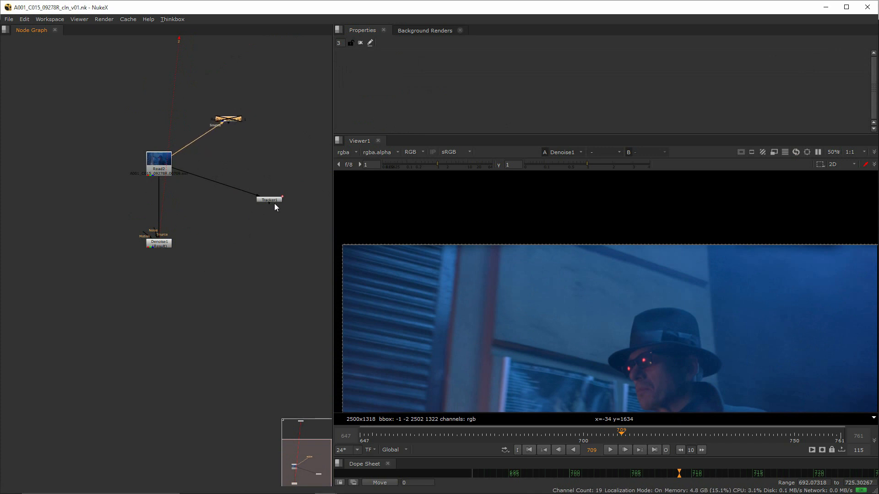
Reconnect Tracker1's input from Read2 to Denoise1 and place the node beside Denoise1
{"action": "left_click_drag", "start_coordinate": [274, 204], "coordinate": [249, 249]}
{"action": "left_click_drag", "start_coordinate": [168, 182], "coordinate": [159, 243]}
{"action": "left_click_drag", "start_coordinate": [249, 245], "coordinate": [234, 242]}
Open Tracker1's settings and view its track over the wall sign on the denoised plate
{"action": "double_click", "coordinate": [233, 244]}
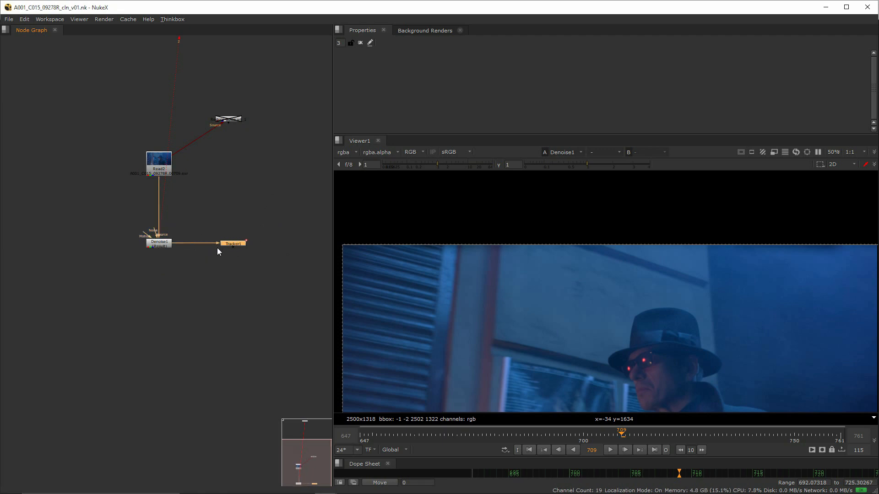
{"action": "key", "text": "1"}
{"action": "key", "text": "f"}
{"action": "middle_click_drag", "start_coordinate": [527, 358], "coordinate": [542, 293]}
{"action": "scroll", "coordinate": [500, 316], "scroll_direction": "up", "scroll_amount": 5}
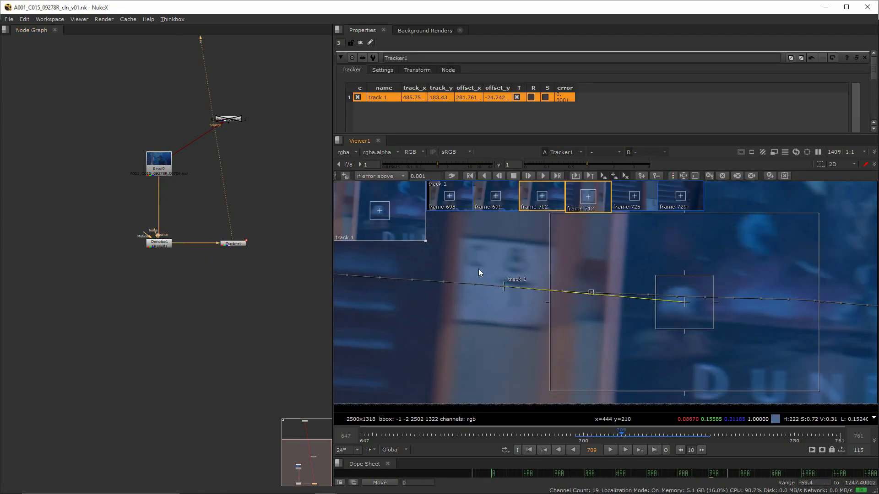
{"action": "scroll", "coordinate": [485, 267], "scroll_direction": "up", "scroll_amount": 2}
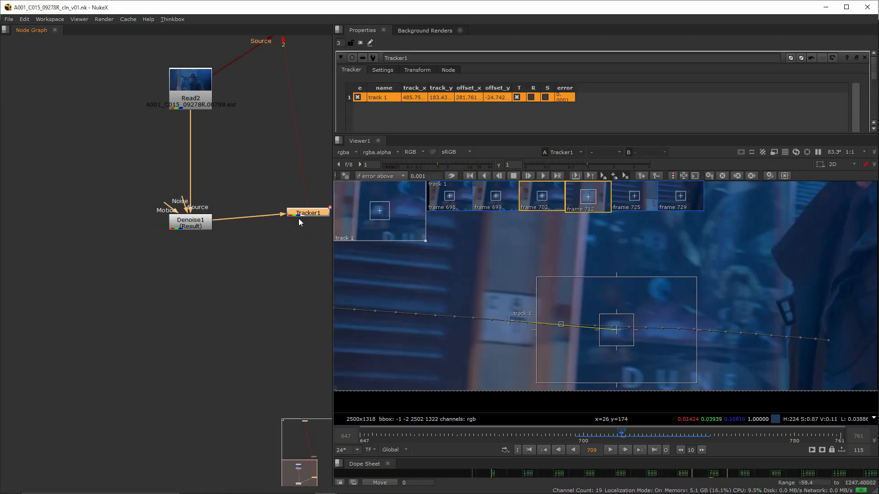
{"action": "left_click_drag", "start_coordinate": [298, 218], "coordinate": [298, 222]}
{"action": "middle_click_drag", "start_coordinate": [209, 350], "coordinate": [165, 372]}
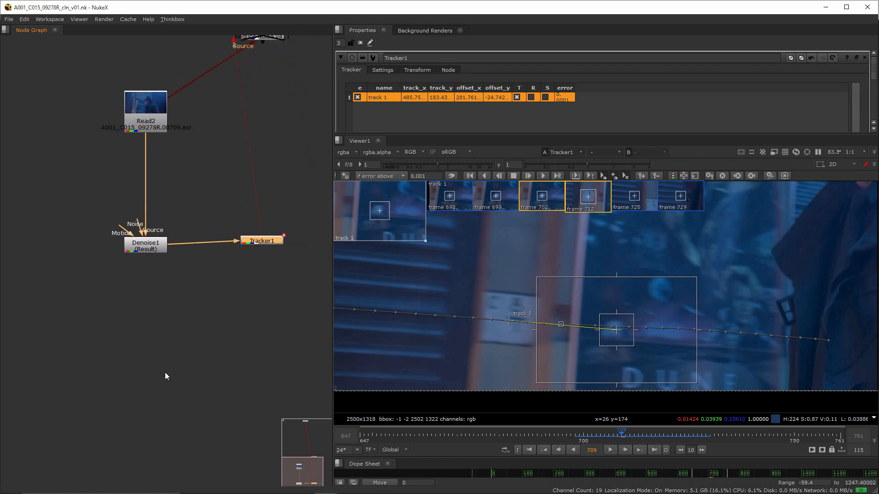
{"action": "left_click", "coordinate": [165, 372]}
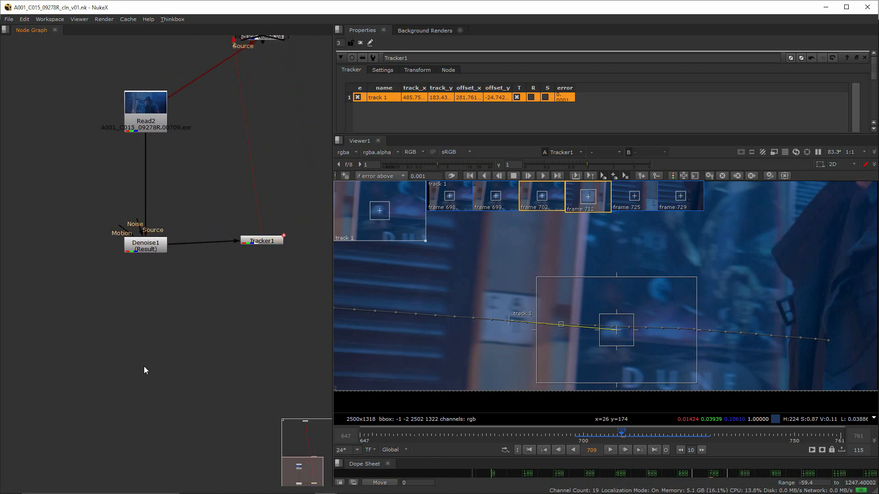
{"action": "key", "text": "period"}
{"action": "key", "text": "ctrl+z"}
{"action": "key", "text": "ctrl+z"}
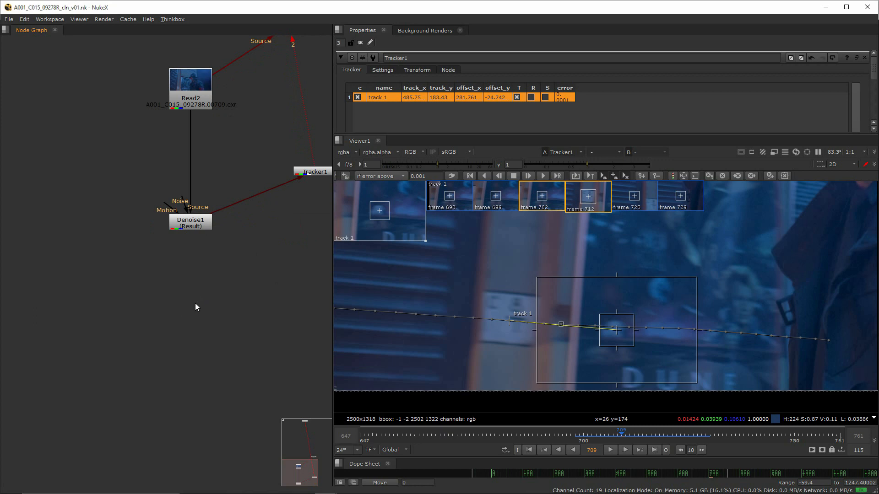
Move Tracker1 level with Denoise1 and add an unconnected Dot in the empty space below Denoise1
{"action": "left_click_drag", "start_coordinate": [308, 174], "coordinate": [300, 223]}
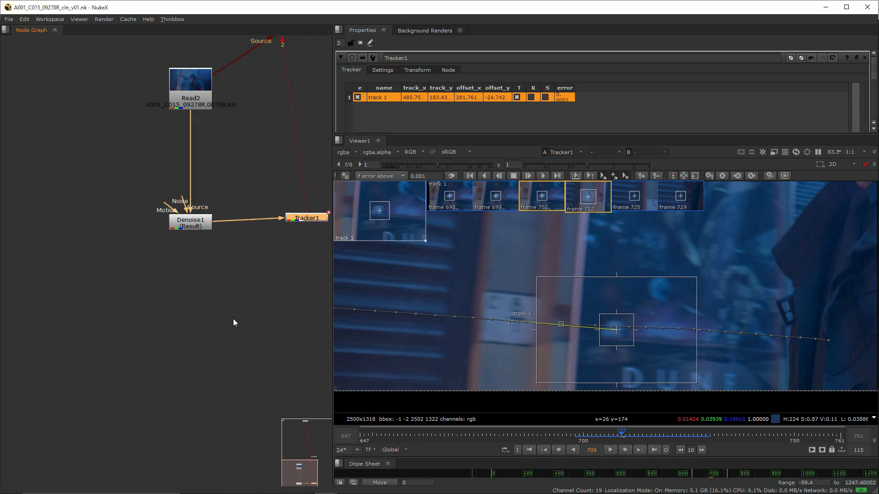
{"action": "middle_click_drag", "start_coordinate": [233, 319], "coordinate": [188, 342]}
{"action": "left_click", "coordinate": [164, 372]}
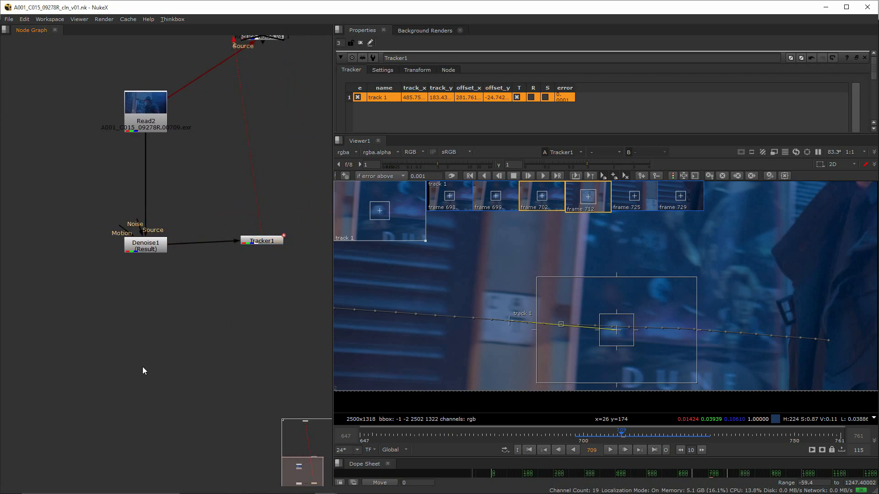
{"action": "key", "text": "period"}
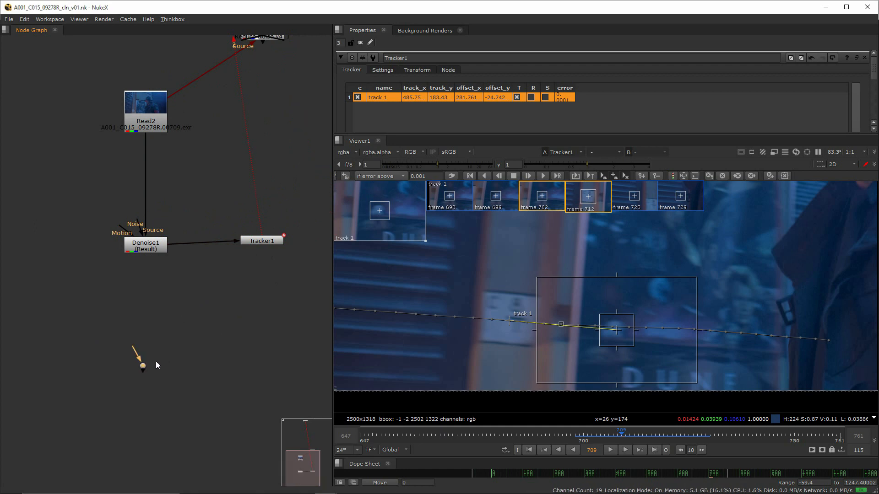
{"action": "middle_click_drag", "start_coordinate": [156, 361], "coordinate": [156, 304]}
Add another Dot, connect its input to Denoise1, place it straight below that node and view its output
{"action": "left_click", "coordinate": [192, 380]}
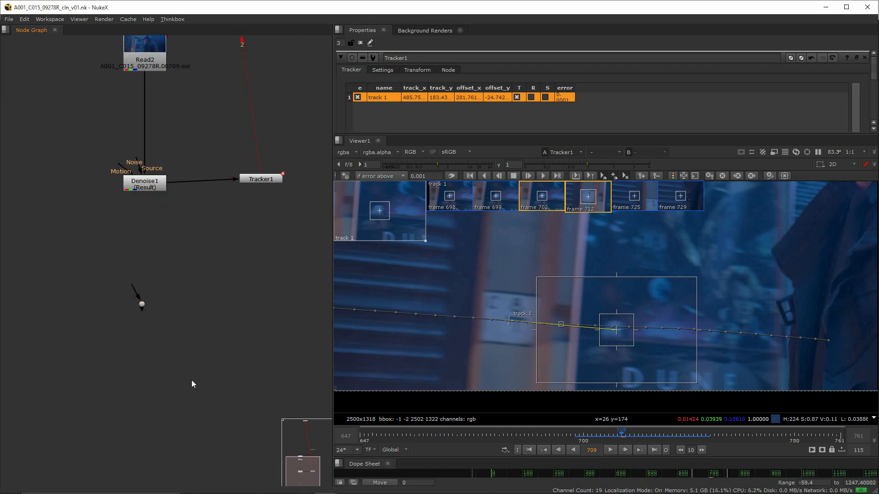
{"action": "middle_click_drag", "start_coordinate": [228, 317], "coordinate": [201, 328]}
{"action": "key", "text": "period"}
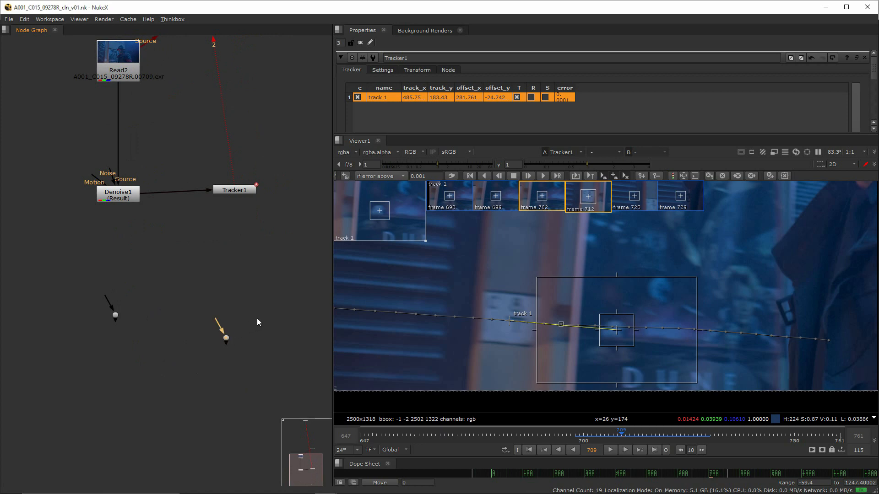
{"action": "left_click_drag", "start_coordinate": [218, 323], "coordinate": [118, 194]}
{"action": "left_click_drag", "start_coordinate": [228, 338], "coordinate": [122, 388]}
{"action": "key", "text": "2"}
{"action": "middle_click_drag", "start_coordinate": [121, 391], "coordinate": [197, 317]}
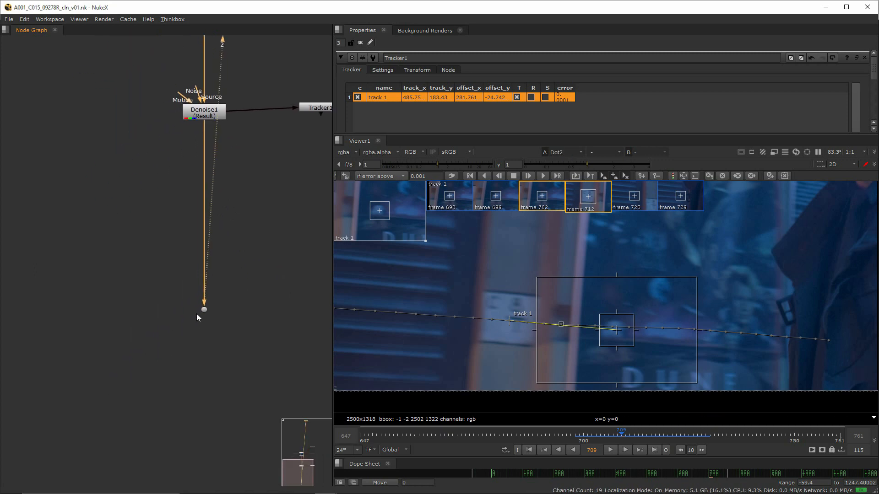
Label Dot2 "INput" with font size 64 and move it closer below Denoise1
{"action": "double_click", "coordinate": [205, 310]}
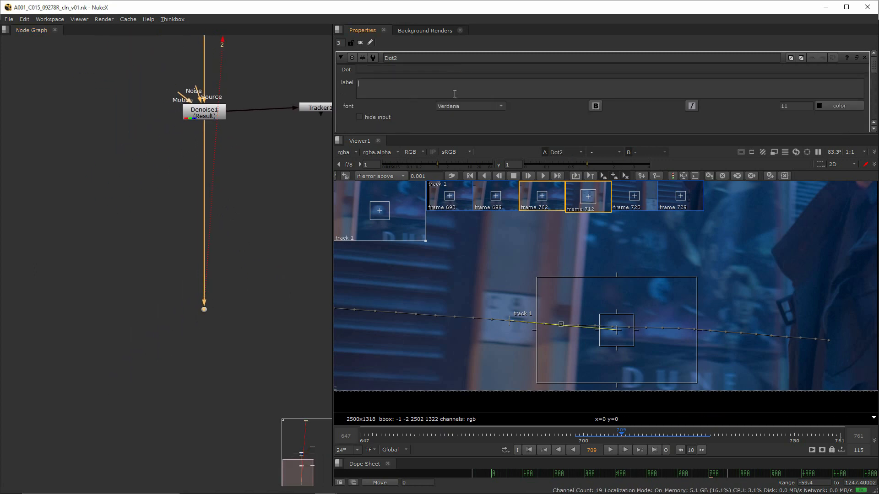
{"action": "left_click", "coordinate": [423, 91]}
{"action": "left_click_drag", "start_coordinate": [204, 309], "coordinate": [204, 185]}
{"action": "double_click", "coordinate": [791, 107]}
{"action": "type", "text": "64"}
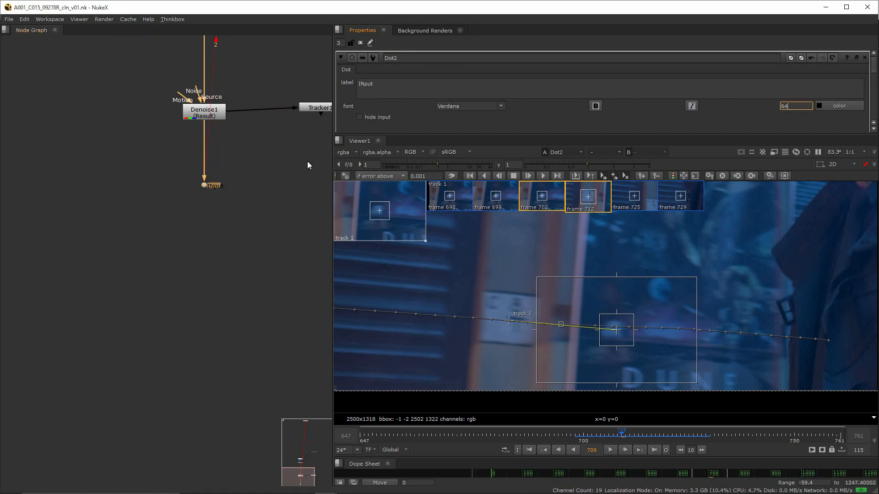
{"action": "middle_click_drag", "start_coordinate": [307, 162], "coordinate": [289, 157]}
{"action": "left_click", "coordinate": [791, 106]}
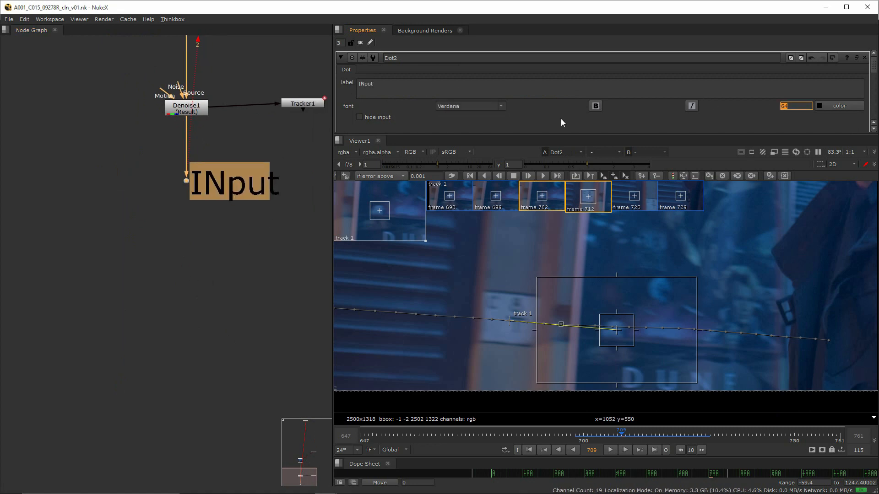
Open Denoise1's Node label settings and enlarge the properties area
{"action": "double_click", "coordinate": [186, 106]}
{"action": "left_click", "coordinate": [408, 70]}
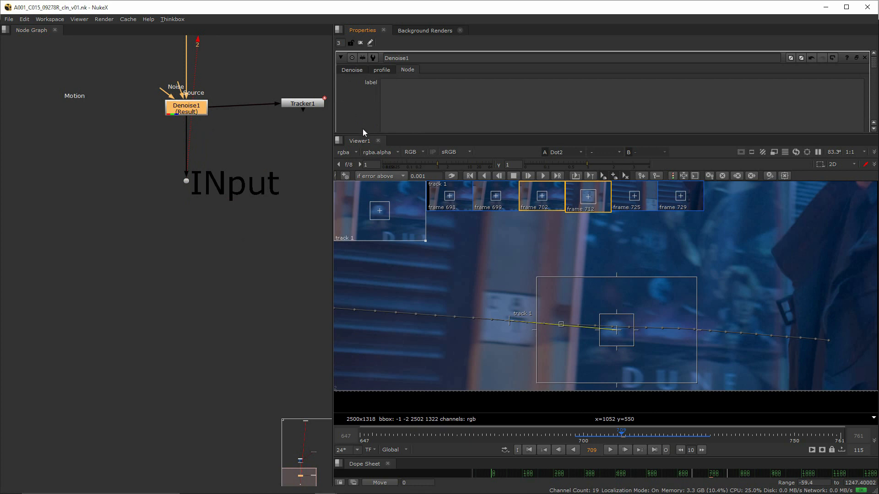
{"action": "left_click_drag", "start_coordinate": [363, 130], "coordinate": [362, 209]}
{"action": "middle_click_drag", "start_coordinate": [270, 114], "coordinate": [234, 213]}
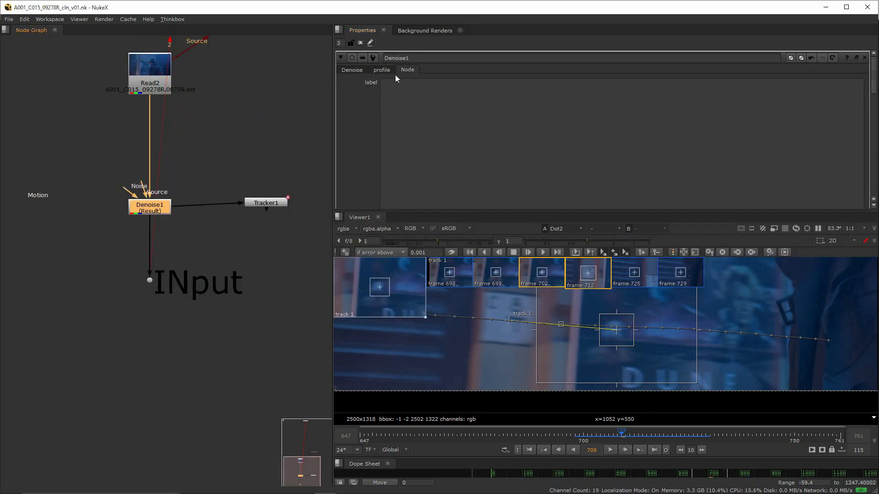
Label Tracker1 "wall_A" and place it level with Denoise1
{"action": "double_click", "coordinate": [275, 200]}
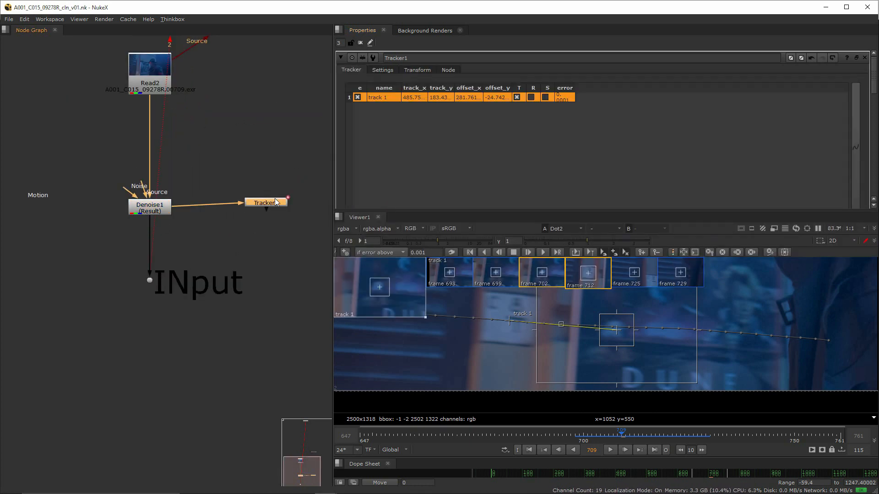
{"action": "left_click", "coordinate": [448, 70]}
{"action": "scroll", "coordinate": [438, 134], "scroll_direction": "down", "scroll_amount": 3}
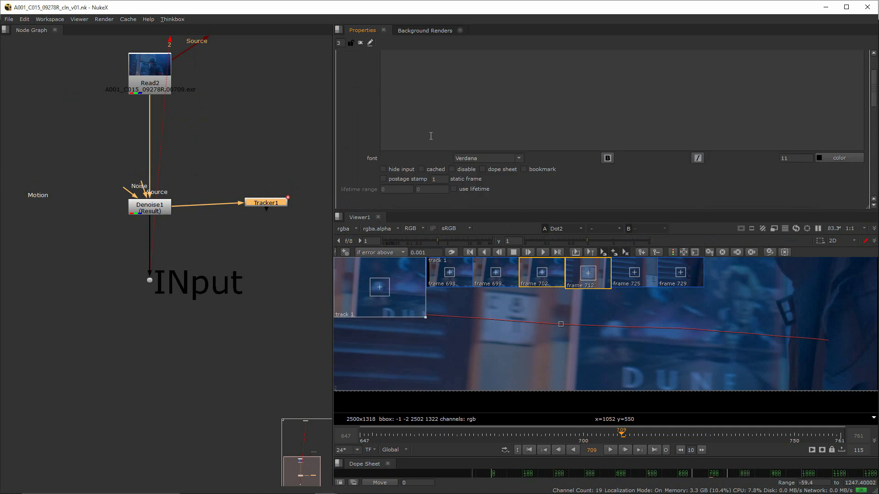
{"action": "left_click", "coordinate": [430, 136]}
{"action": "type", "text": "wall_A"}
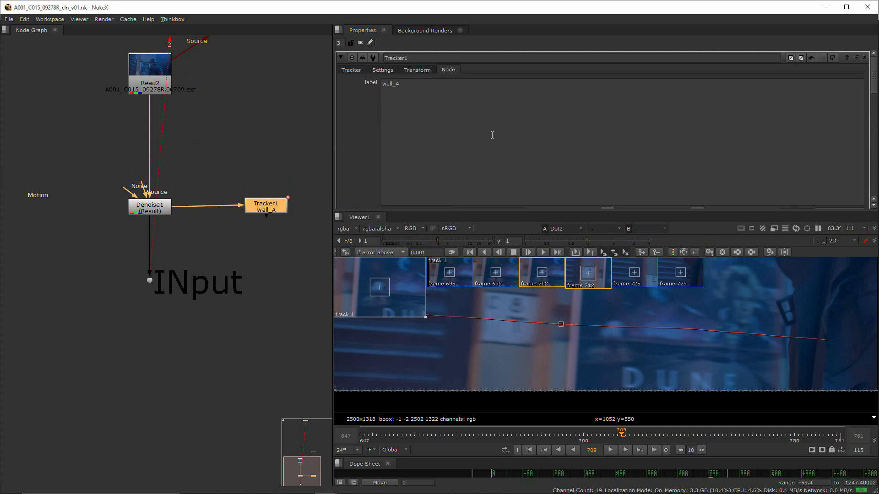
{"action": "left_click", "coordinate": [274, 191]}
{"action": "left_click_drag", "start_coordinate": [274, 201], "coordinate": [284, 202]}
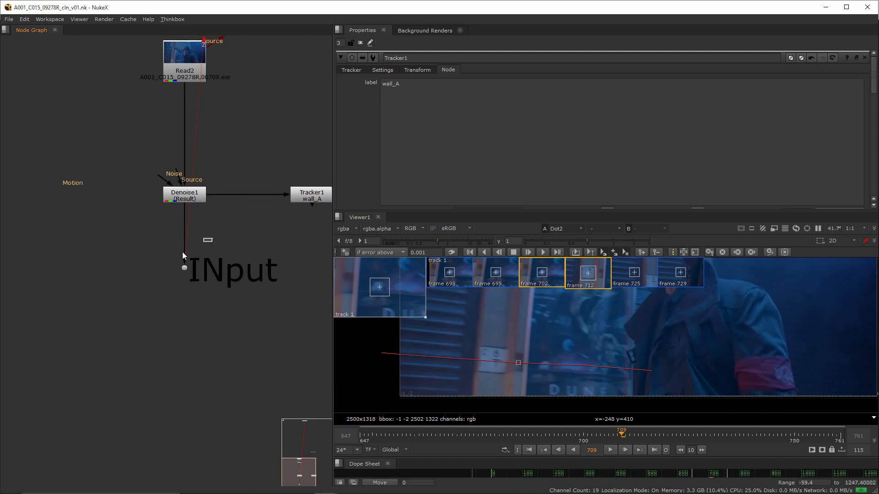
Shorten the label of the Dot below Denoise1 to "IN"
{"action": "left_click", "coordinate": [180, 267]}
{"action": "double_click", "coordinate": [185, 268]}
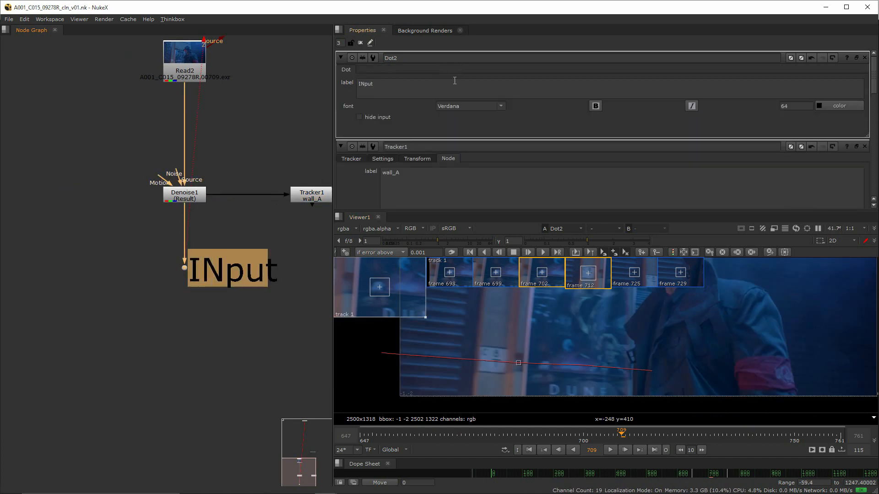
{"action": "left_click", "coordinate": [367, 89]}
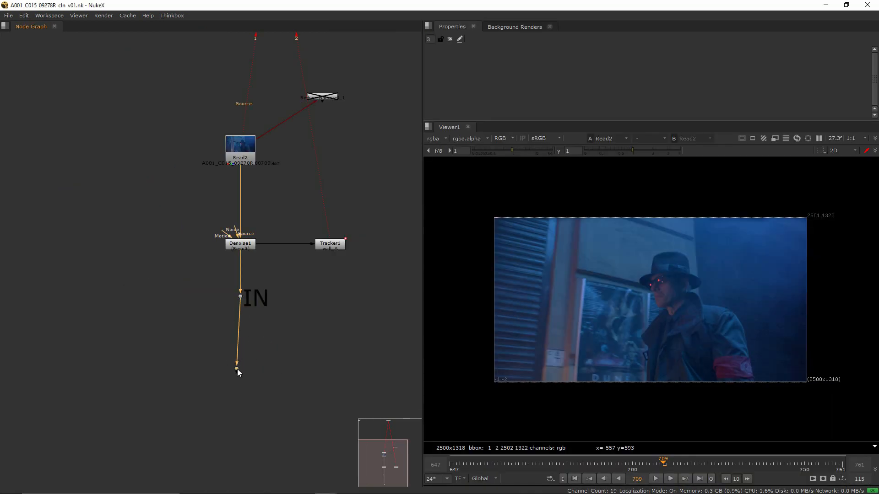
Feed Tracker1 from the IN Dot through another Dot in a level row, and move the disabled node detached below IN
{"action": "left_click_drag", "start_coordinate": [260, 244], "coordinate": [310, 297]}
{"action": "left_click_drag", "start_coordinate": [326, 246], "coordinate": [363, 298]}
{"action": "left_click", "coordinate": [282, 230]}
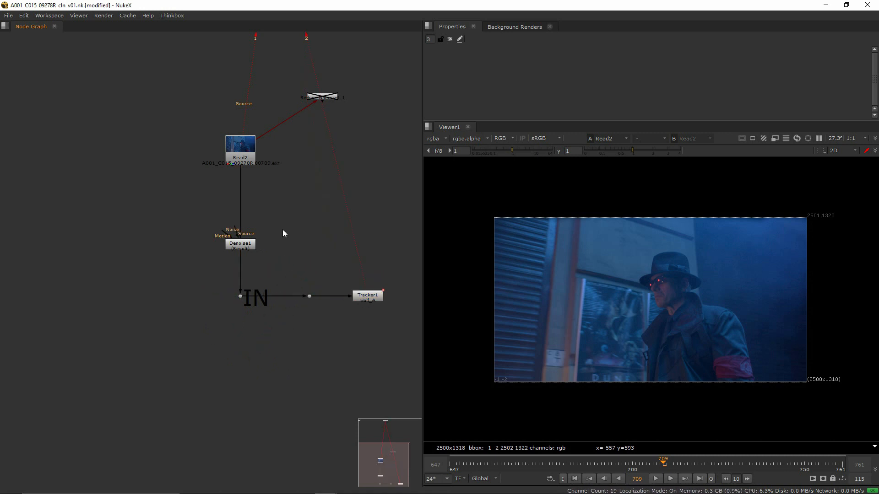
{"action": "left_click_drag", "start_coordinate": [314, 98], "coordinate": [220, 363]}
Add a Keylight node, connect its Source to the IN Dot, and route that connection through a corner Dot above Keylight1
{"action": "key", "text": "Tab"}
{"action": "type", "text": "keyl"}
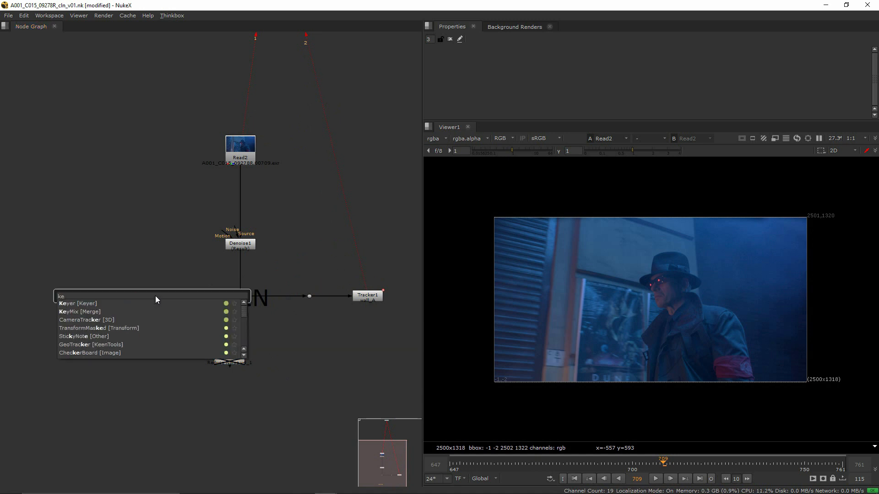
{"action": "key", "text": "Return"}
{"action": "left_click_drag", "start_coordinate": [175, 294], "coordinate": [238, 296]}
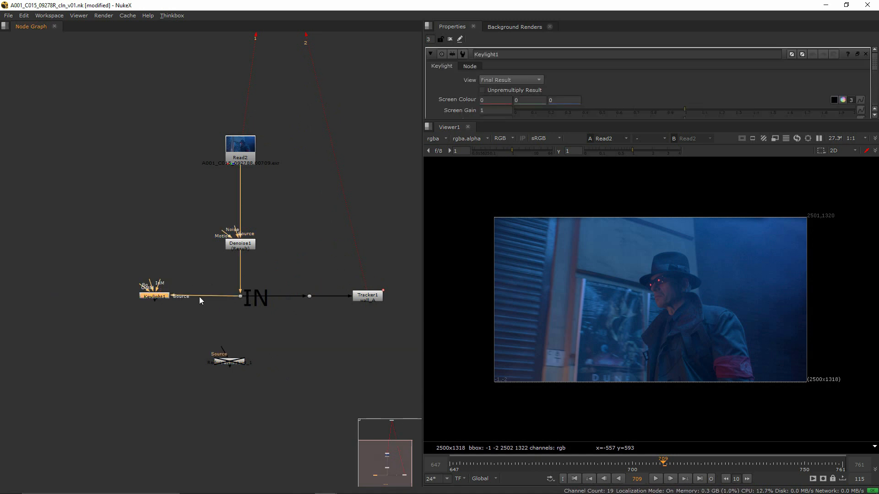
{"action": "left_click_drag", "start_coordinate": [161, 298], "coordinate": [140, 337]}
{"action": "left_click_drag", "start_coordinate": [191, 314], "coordinate": [138, 300], "text": "ctrl"}
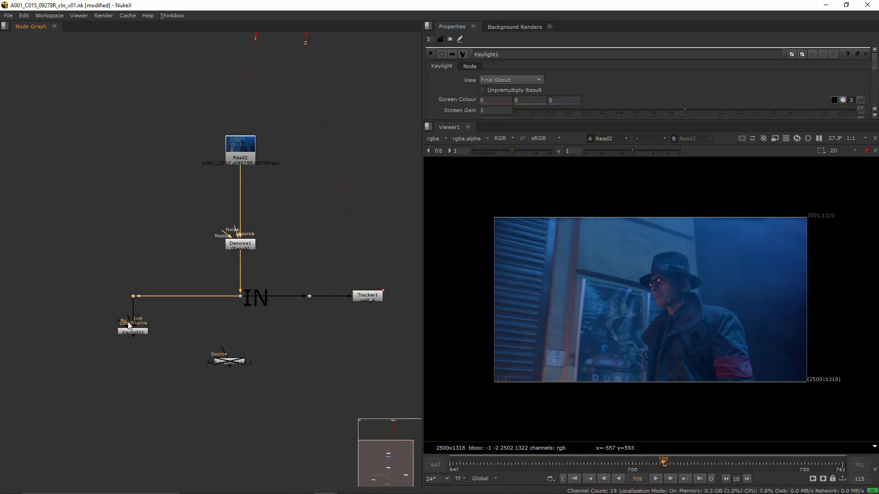
Move the disabled node to the empty space above Tracker1 and shift Denoise1 slightly upward
{"action": "scroll", "coordinate": [175, 373], "scroll_direction": "down", "scroll_amount": 7}
{"action": "middle_click_drag", "start_coordinate": [97, 396], "coordinate": [146, 281]}
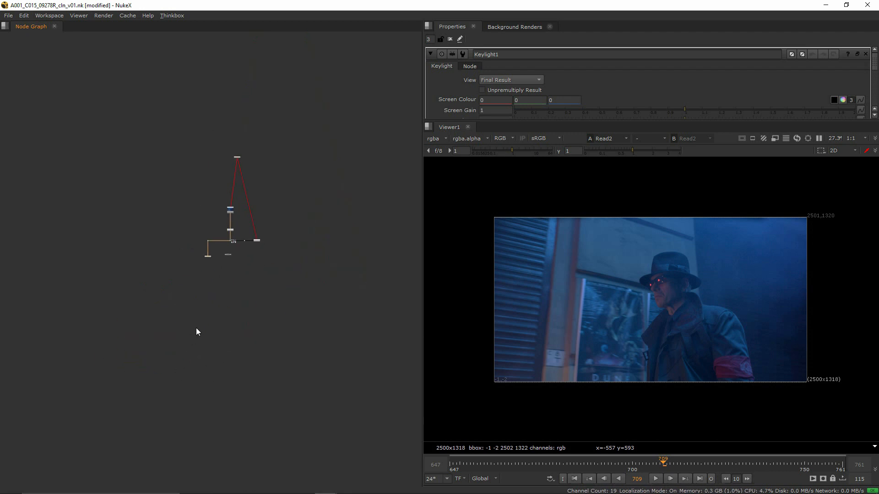
{"action": "scroll", "coordinate": [209, 247], "scroll_direction": "up", "scroll_amount": 3}
{"action": "scroll", "coordinate": [234, 235], "scroll_direction": "up", "scroll_amount": 7}
{"action": "middle_click_drag", "start_coordinate": [224, 276], "coordinate": [130, 313]}
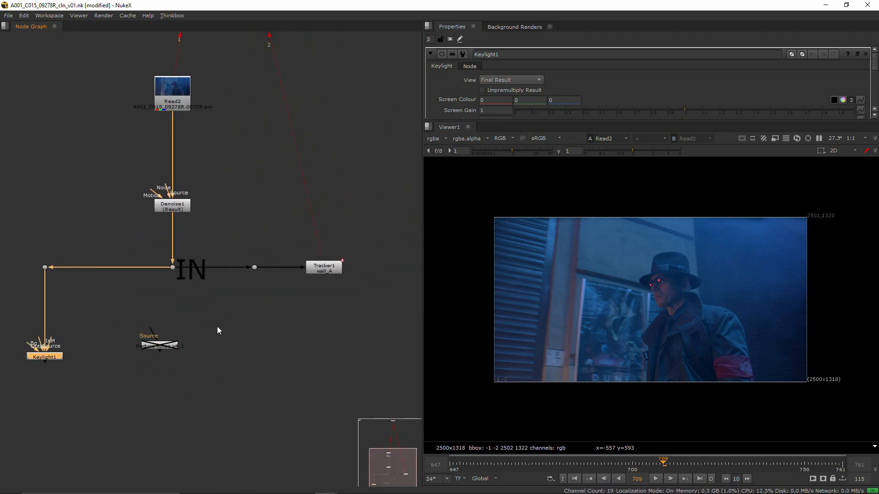
{"action": "left_click_drag", "start_coordinate": [220, 324], "coordinate": [127, 375]}
{"action": "scroll", "coordinate": [128, 375], "scroll_direction": "down", "scroll_amount": 1}
{"action": "middle_click_drag", "start_coordinate": [127, 375], "coordinate": [102, 448]}
{"action": "left_click_drag", "start_coordinate": [123, 426], "coordinate": [268, 182]}
{"action": "middle_click_drag", "start_coordinate": [283, 362], "coordinate": [293, 337]}
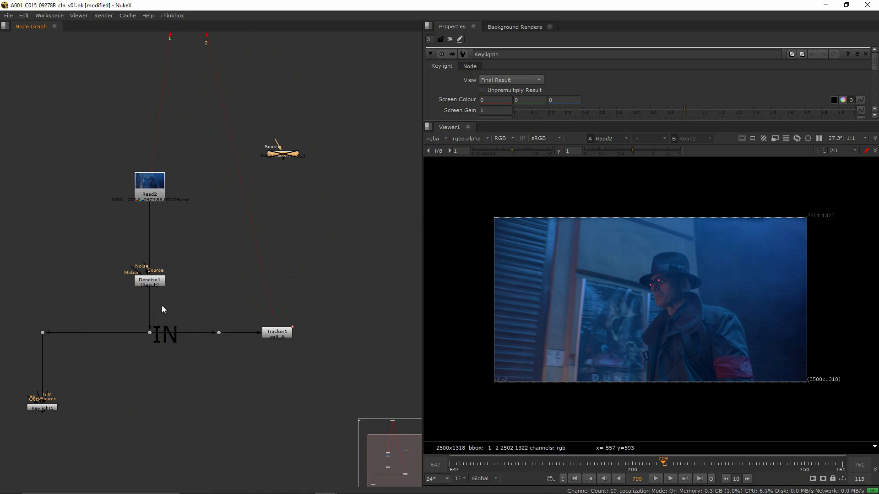
{"action": "left_click_drag", "start_coordinate": [151, 280], "coordinate": [151, 275]}
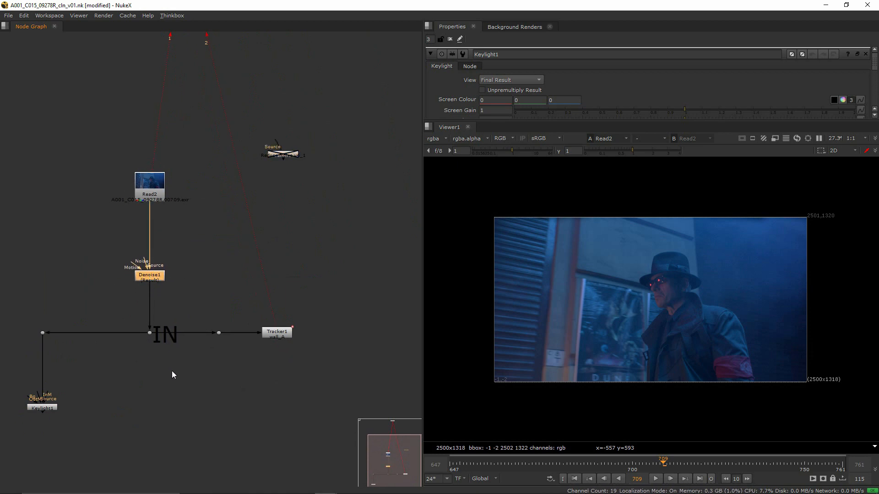
View Tracker1's output and examine its track list, Transform settings and track over the wall sign
{"action": "double_click", "coordinate": [276, 333]}
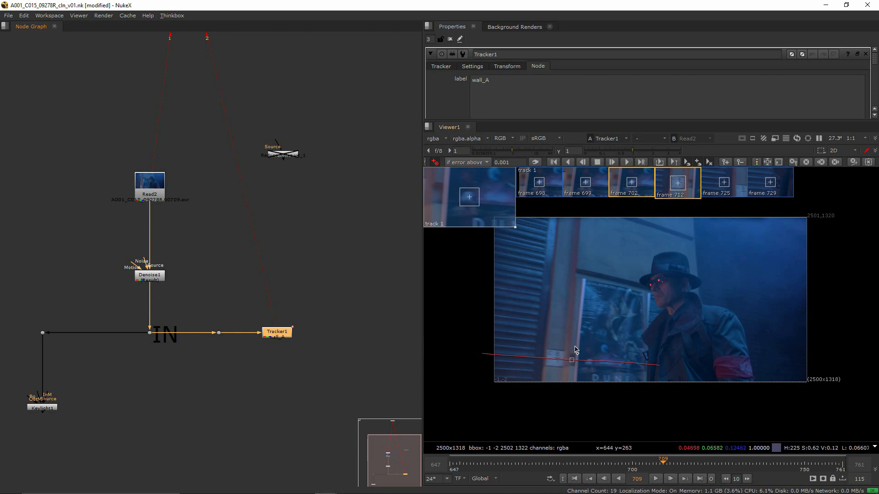
{"action": "left_click", "coordinate": [440, 66]}
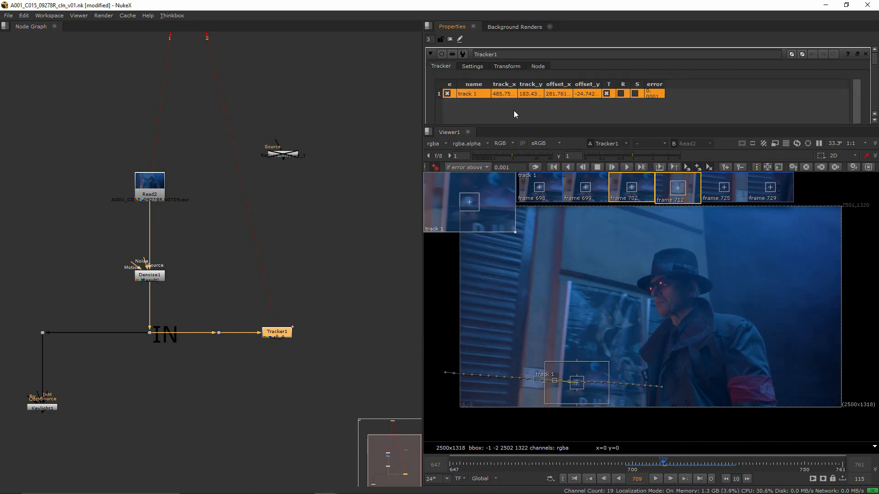
{"action": "left_click_drag", "start_coordinate": [490, 122], "coordinate": [490, 253]}
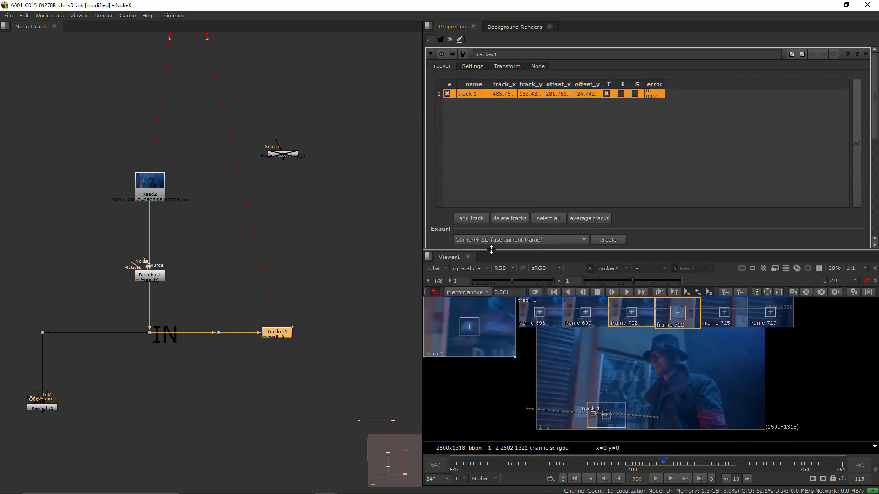
{"action": "left_click", "coordinate": [506, 67]}
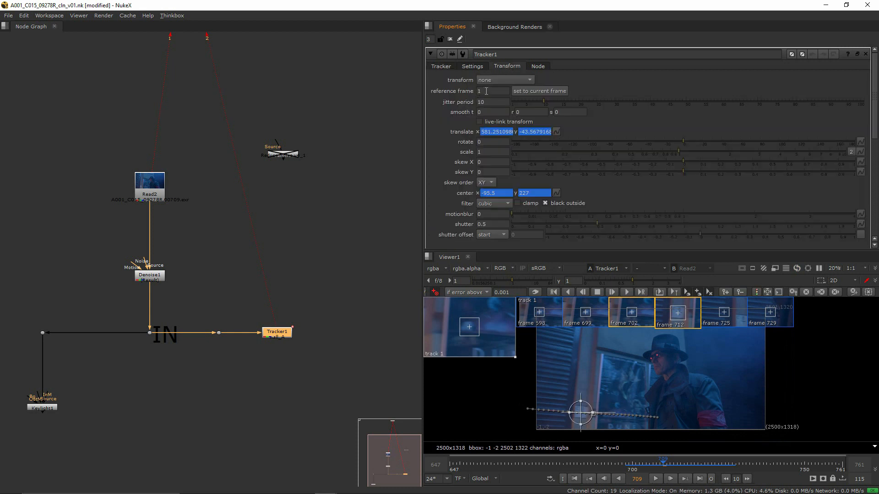
{"action": "scroll", "coordinate": [572, 408], "scroll_direction": "up", "scroll_amount": 7}
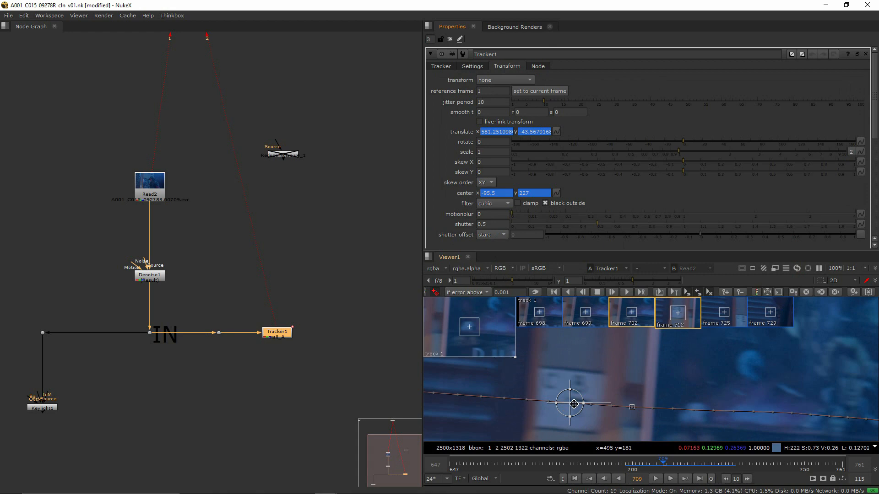
Set Tracker1's reference frame to the current frame, 709
{"action": "left_click_drag", "start_coordinate": [566, 251], "coordinate": [568, 102]}
{"action": "scroll", "coordinate": [590, 320], "scroll_direction": "down", "scroll_amount": 1}
{"action": "middle_click_drag", "start_coordinate": [590, 320], "coordinate": [602, 334]}
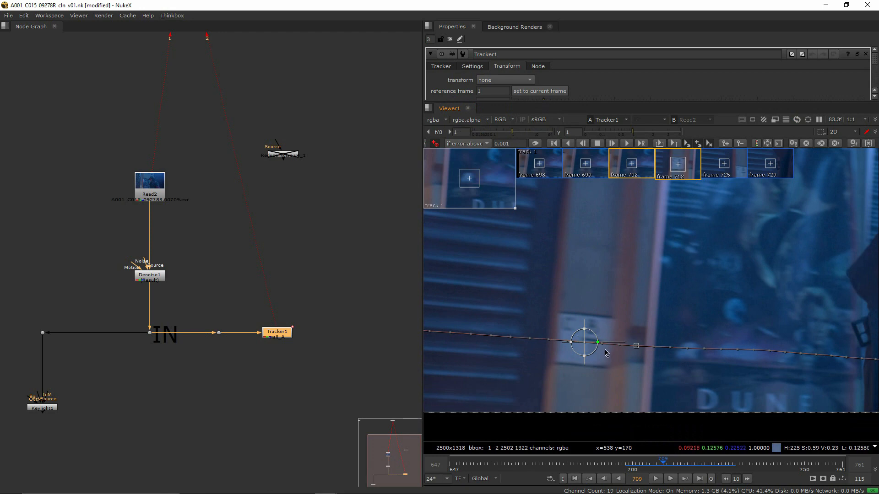
{"action": "scroll", "coordinate": [580, 338], "scroll_direction": "down", "scroll_amount": 2}
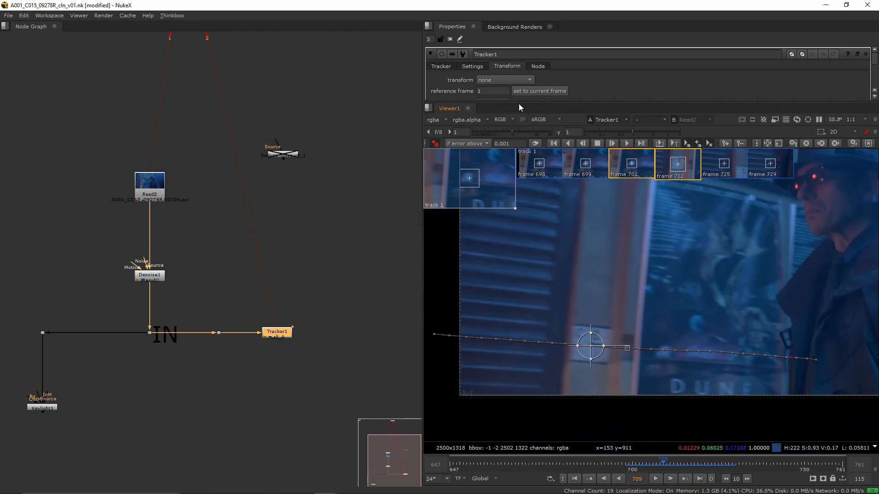
{"action": "left_click", "coordinate": [528, 91]}
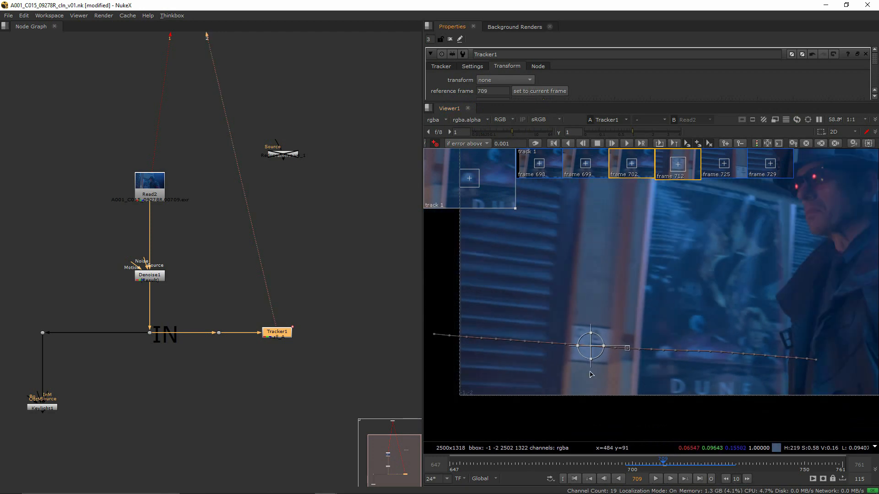
Scrub a few frames past the reference frame and return to 709 to examine the transform on the sign
{"action": "scroll", "coordinate": [582, 354], "scroll_direction": "up", "scroll_amount": 5}
{"action": "scroll", "coordinate": [590, 341], "scroll_direction": "down", "scroll_amount": 3}
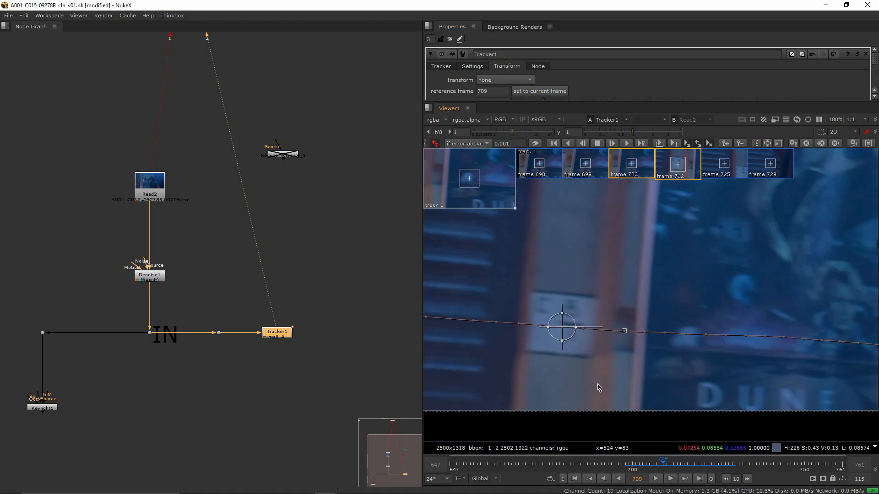
{"action": "left_click", "coordinate": [678, 467]}
{"action": "mouse_move", "coordinate": [677, 468]}
{"action": "left_mouse_down"}
{"action": "mouse_move", "coordinate": [639, 466]}
{"action": "mouse_move", "coordinate": [664, 467]}
{"action": "left_mouse_up"}
{"action": "left_click_drag", "start_coordinate": [496, 103], "coordinate": [494, 136]}
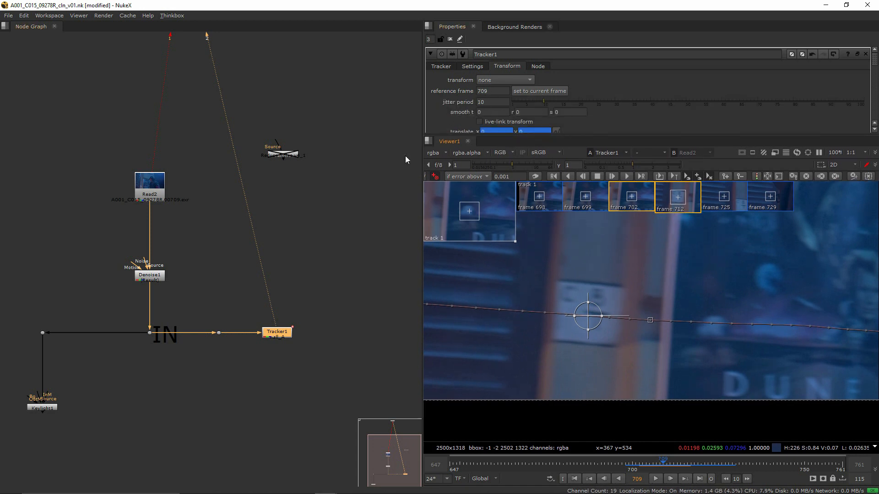
{"action": "scroll", "coordinate": [503, 334], "scroll_direction": "up", "scroll_amount": 2}
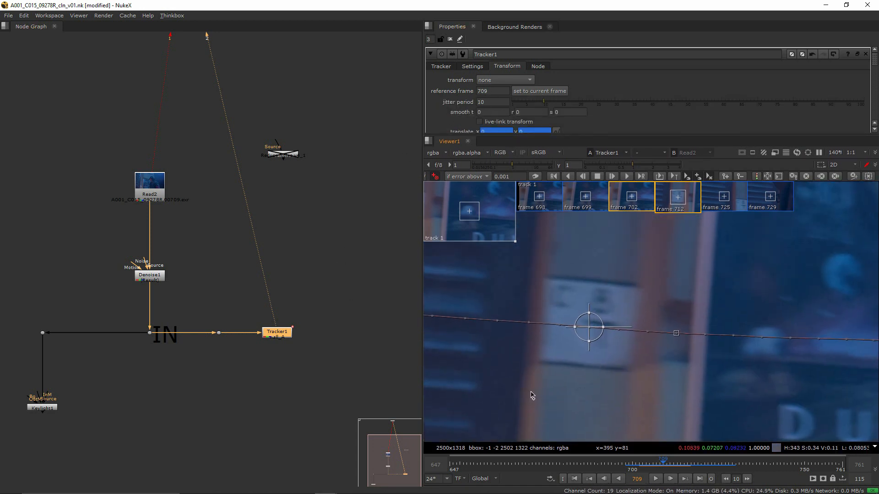
Export Tracker1's track as a Transform (match-move) node and place it in the empty space below the IN row
{"action": "left_click", "coordinate": [444, 68]}
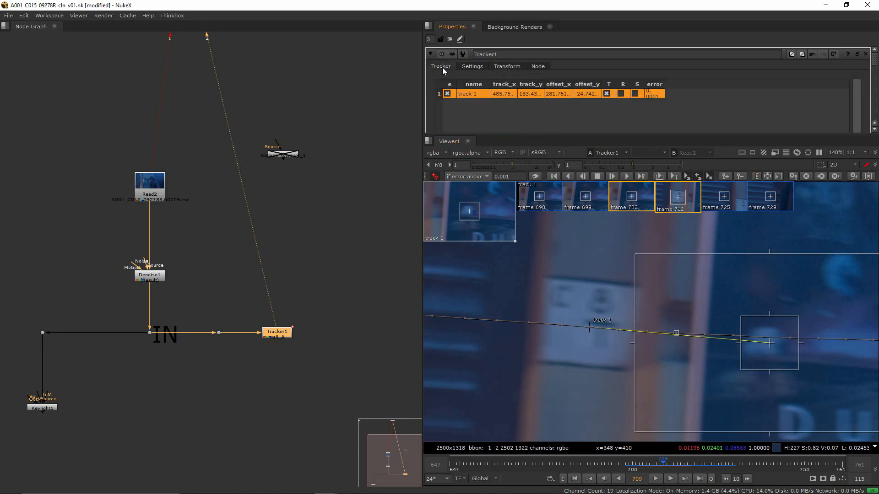
{"action": "scroll", "coordinate": [431, 108], "scroll_direction": "down", "scroll_amount": 5}
{"action": "left_click", "coordinate": [482, 128]}
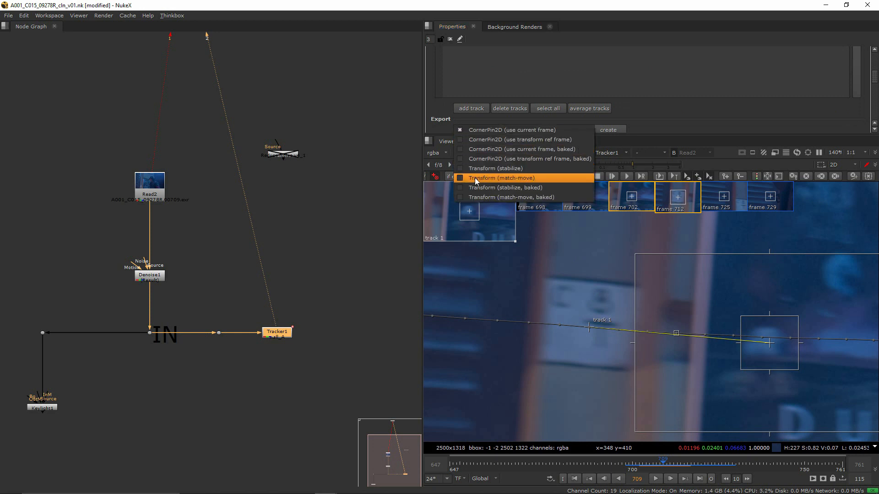
{"action": "left_click", "coordinate": [487, 178]}
{"action": "left_click_drag", "start_coordinate": [330, 347], "coordinate": [207, 400]}
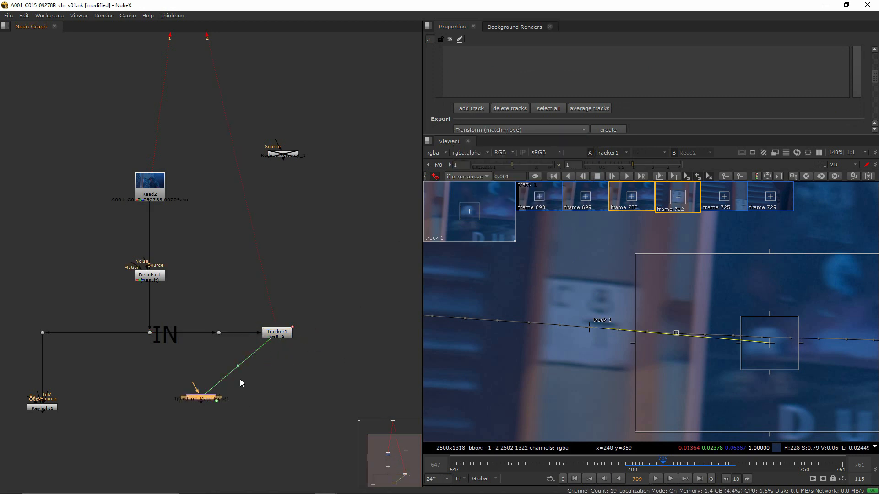
Open Transform_MatchMove1's settings and move the node further down, leaving space above it
{"action": "scroll", "coordinate": [215, 401], "scroll_direction": "up", "scroll_amount": 5}
{"action": "double_click", "coordinate": [188, 353]}
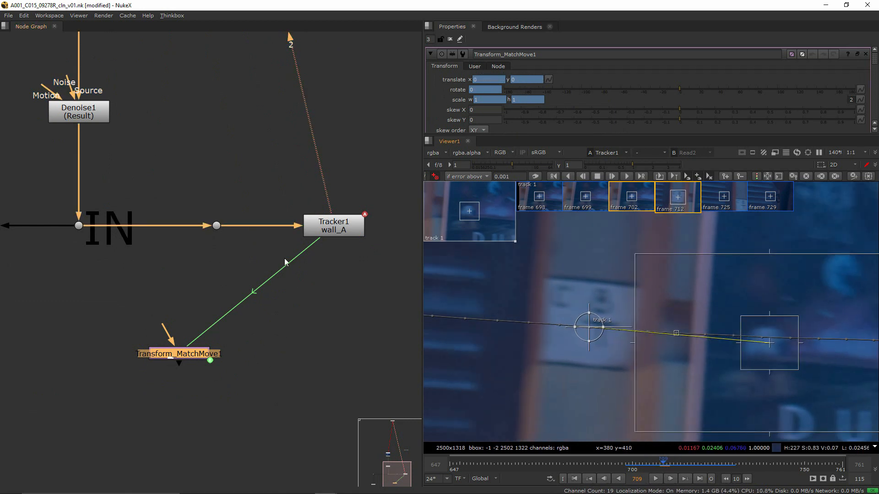
{"action": "scroll", "coordinate": [188, 364], "scroll_direction": "down", "scroll_amount": 1}
{"action": "middle_click_drag", "start_coordinate": [188, 363], "coordinate": [220, 317]}
{"action": "left_click_drag", "start_coordinate": [213, 308], "coordinate": [249, 421]}
Add a Constant node above Transform_MatchMove1 with rgba channels and the brown colour 0.31, 0.204128, 0.086267, alpha 0.31
{"action": "left_click", "coordinate": [247, 342]}
{"action": "key", "text": "Tab"}
{"action": "type", "text": "const"}
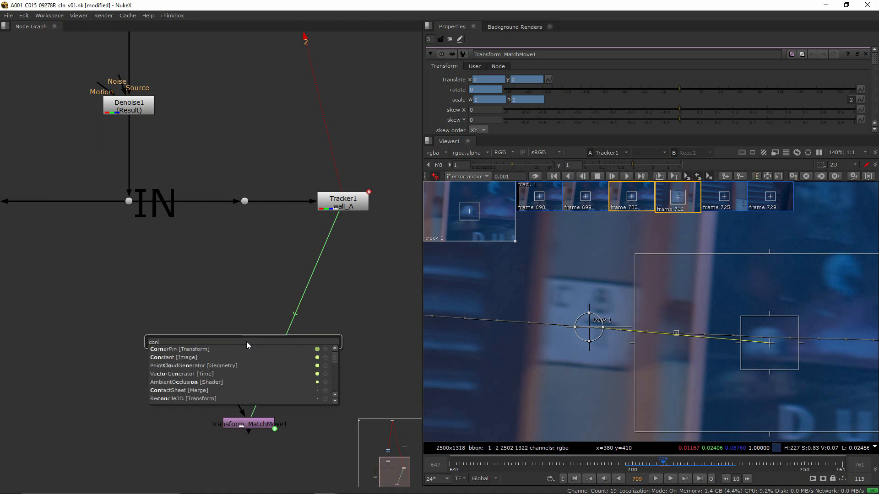
{"action": "key", "text": "Return"}
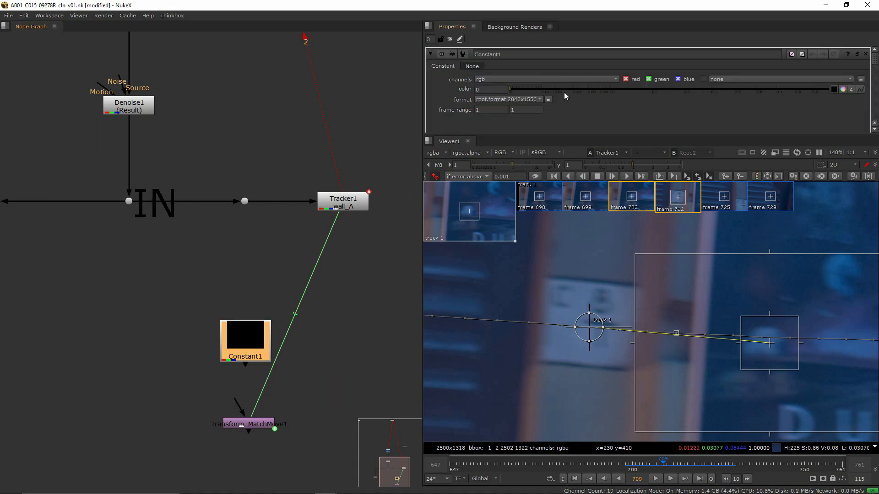
{"action": "left_click", "coordinate": [689, 91]}
{"action": "left_click", "coordinate": [572, 81]}
{"action": "left_click", "coordinate": [517, 108]}
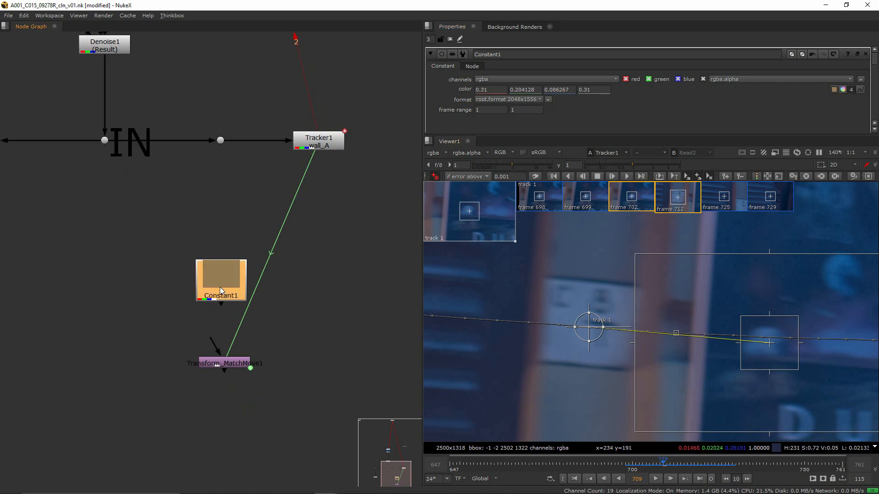
Connect Transform_MatchMove1's input to Constant1 so they form a vertical branch
{"action": "left_click_drag", "start_coordinate": [213, 342], "coordinate": [224, 270]}
{"action": "middle_click_drag", "start_coordinate": [246, 379], "coordinate": [265, 345]}
{"action": "left_click", "coordinate": [222, 410]}
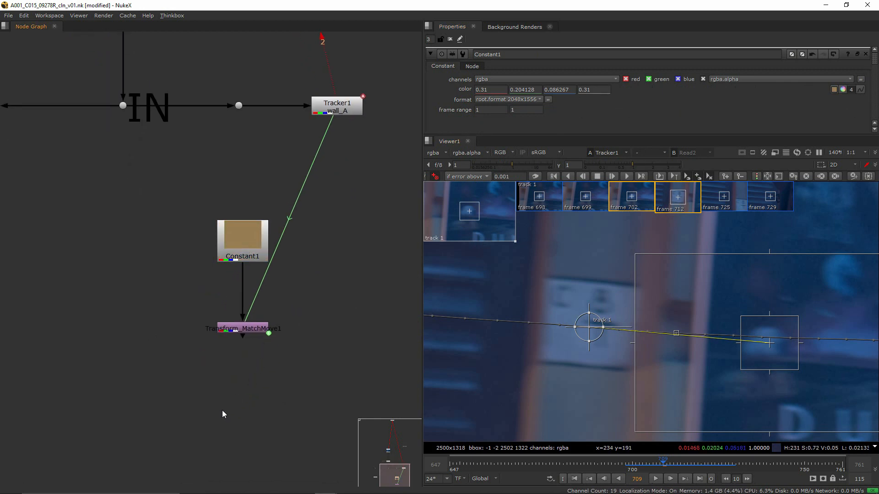
Add an over Merge below the IN Dot with B from that Dot and A from Transform_MatchMove1, and view its result
{"action": "key", "text": "m"}
{"action": "left_click_drag", "start_coordinate": [225, 397], "coordinate": [123, 106]}
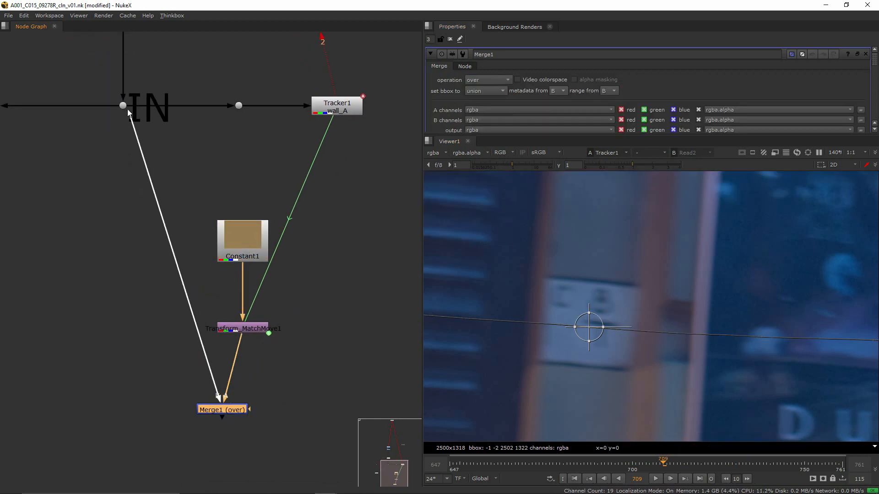
{"action": "left_click_drag", "start_coordinate": [237, 411], "coordinate": [141, 331]}
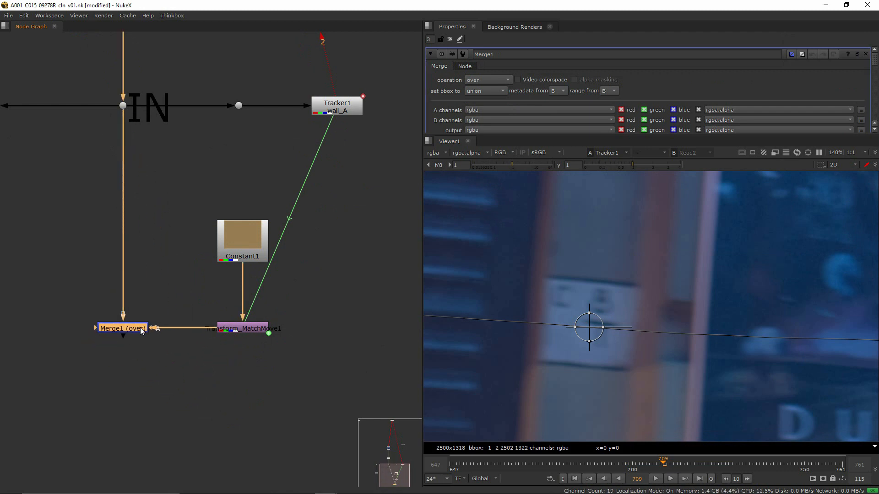
{"action": "key", "text": "1"}
{"action": "scroll", "coordinate": [595, 329], "scroll_direction": "down", "scroll_amount": 7}
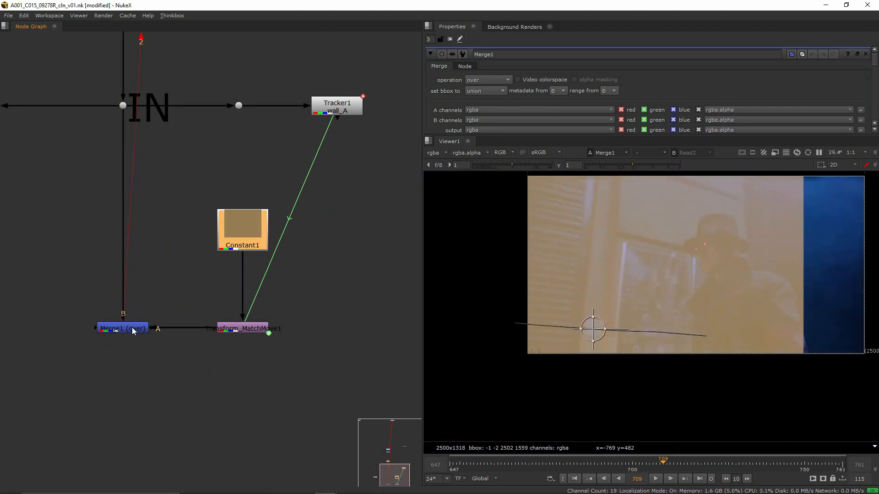
Review Merge1's available operations, compare them with the layer blend modes in After Effects, and return to NukeX
{"action": "middle_click_drag", "start_coordinate": [151, 163], "coordinate": [209, 290]}
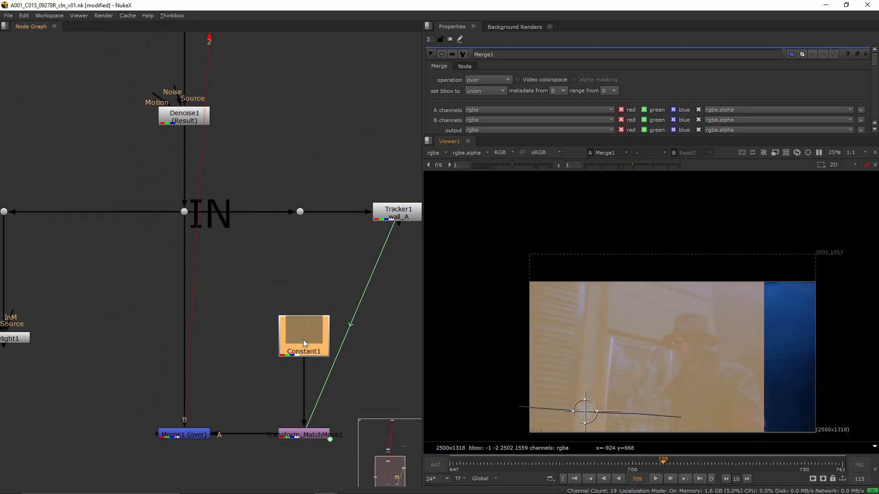
{"action": "scroll", "coordinate": [197, 266], "scroll_direction": "down", "scroll_amount": 3}
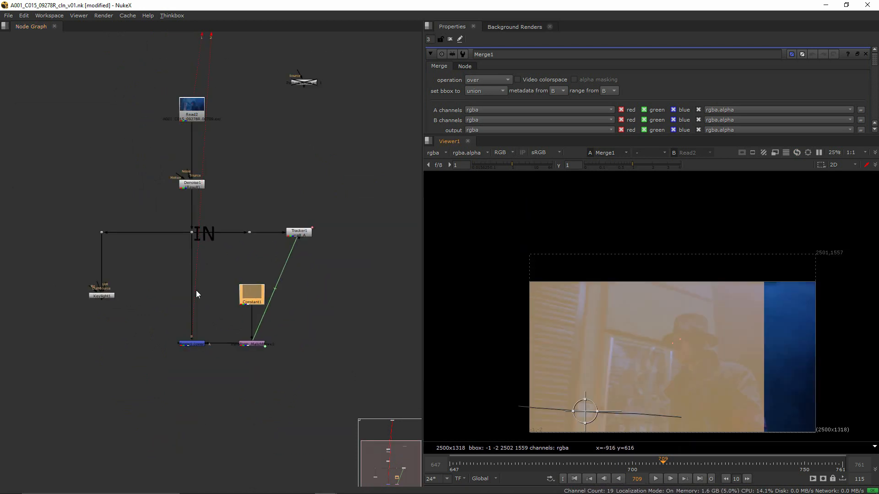
{"action": "scroll", "coordinate": [184, 338], "scroll_direction": "up", "scroll_amount": 3}
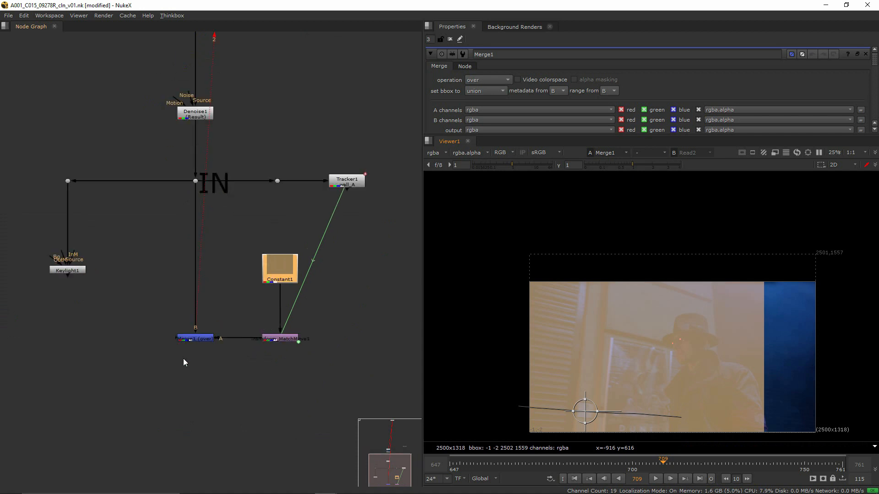
{"action": "left_click", "coordinate": [194, 335]}
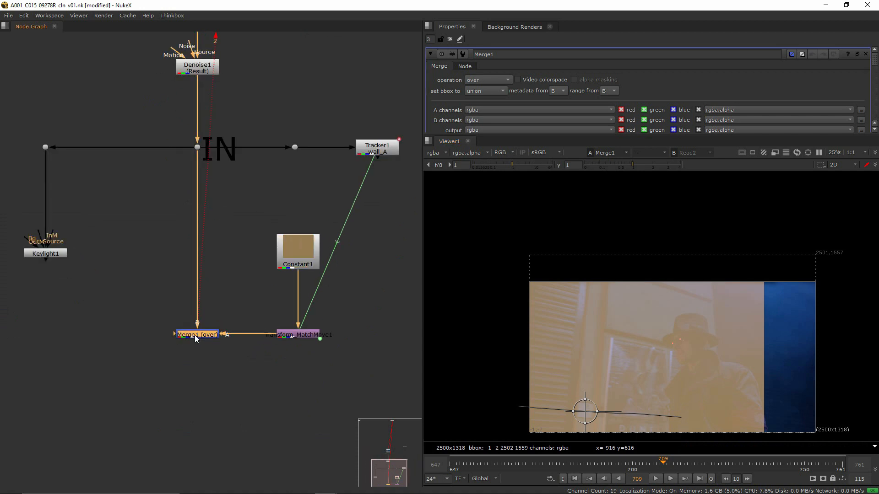
{"action": "left_click", "coordinate": [486, 81]}
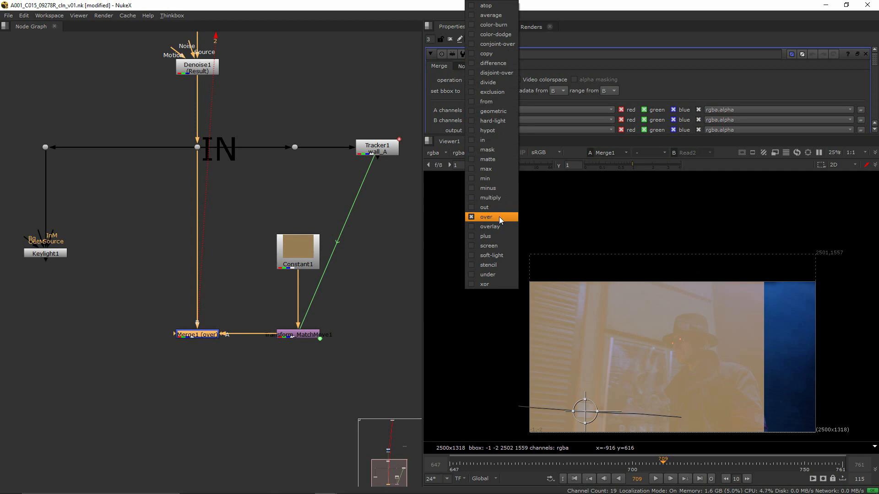
{"action": "key", "text": "super"}
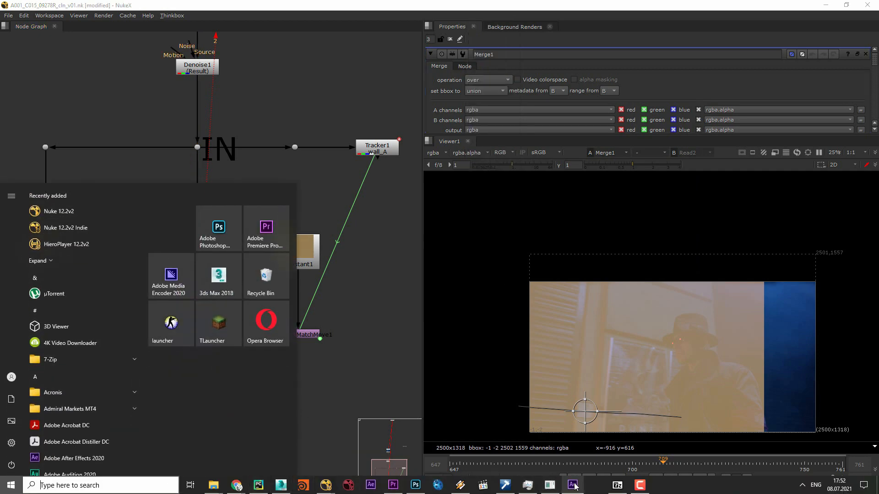
{"action": "left_click", "coordinate": [572, 485]}
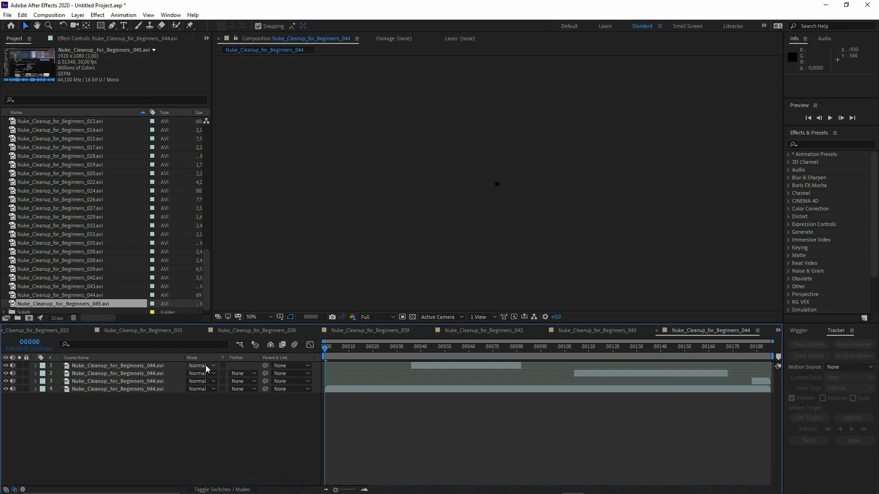
{"action": "left_click", "coordinate": [180, 373]}
{"action": "key", "text": "alt+Tab"}
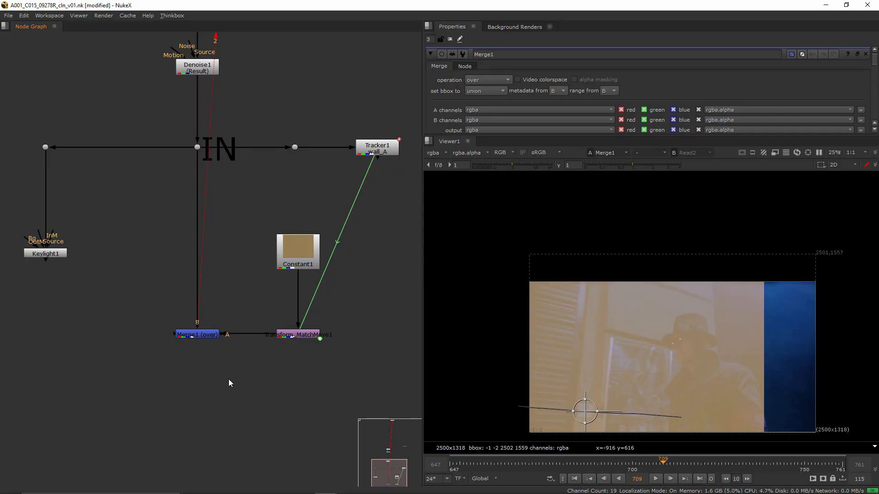
Add a second Merge in the empty space below the branch, try wiring it to the IN Dot, and delete it
{"action": "left_click", "coordinate": [183, 333]}
{"action": "middle_click_drag", "start_coordinate": [228, 371], "coordinate": [167, 367]}
{"action": "left_click", "coordinate": [210, 397]}
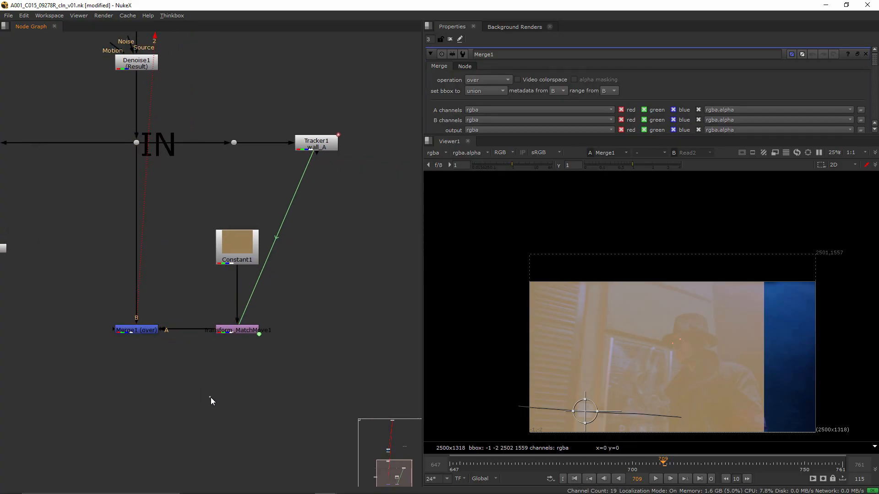
{"action": "key", "text": "m"}
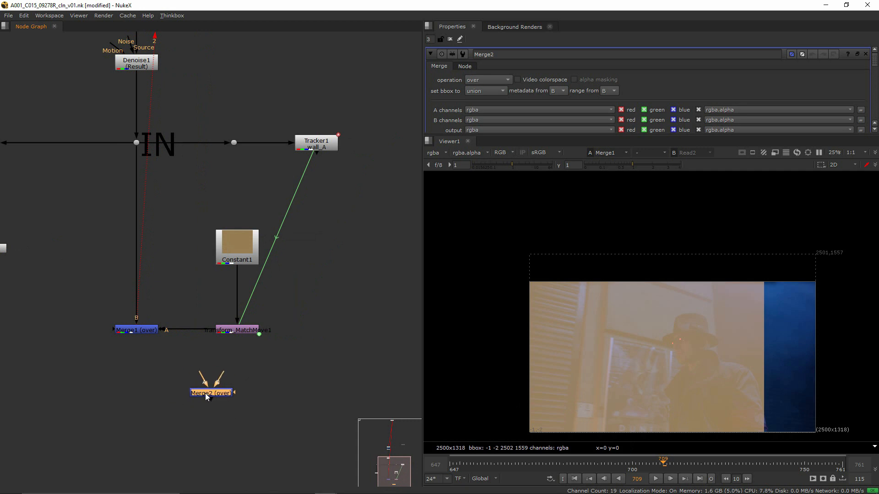
{"action": "left_click_drag", "start_coordinate": [203, 381], "coordinate": [139, 143]}
{"action": "key", "text": "Delete"}
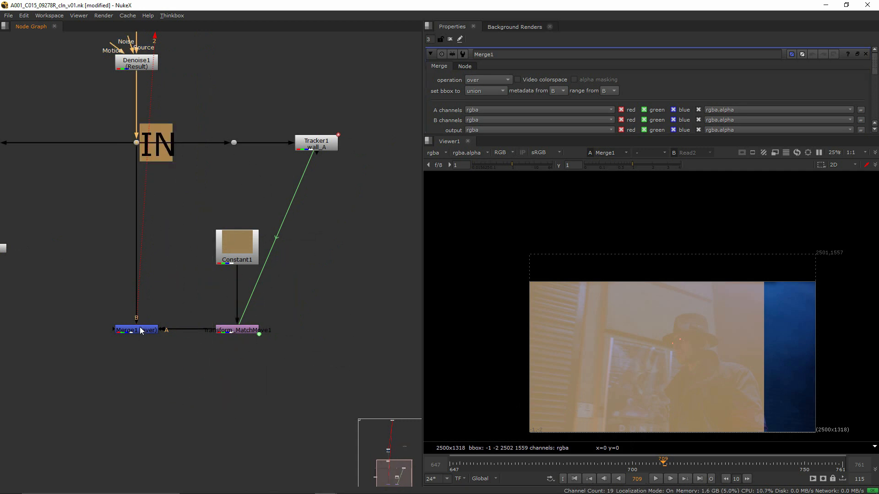
{"action": "left_click", "coordinate": [139, 327]}
{"action": "left_click", "coordinate": [141, 180]}
{"action": "middle_click_drag", "start_coordinate": [146, 322], "coordinate": [184, 437]}
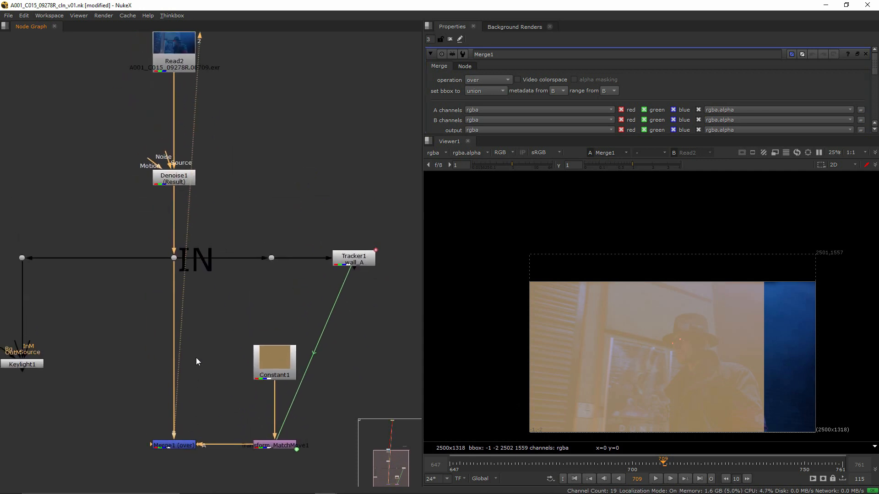
{"action": "scroll", "coordinate": [196, 358], "scroll_direction": "down", "scroll_amount": 1}
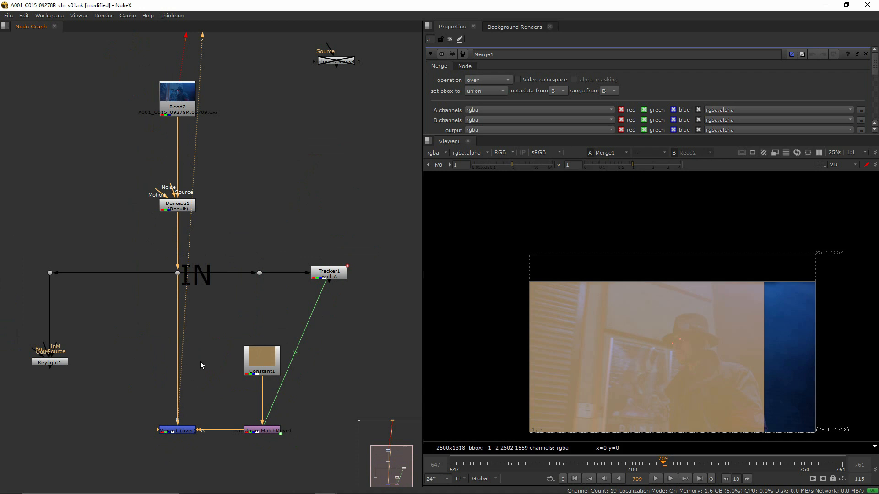
{"action": "middle_click_drag", "start_coordinate": [188, 412], "coordinate": [209, 310]}
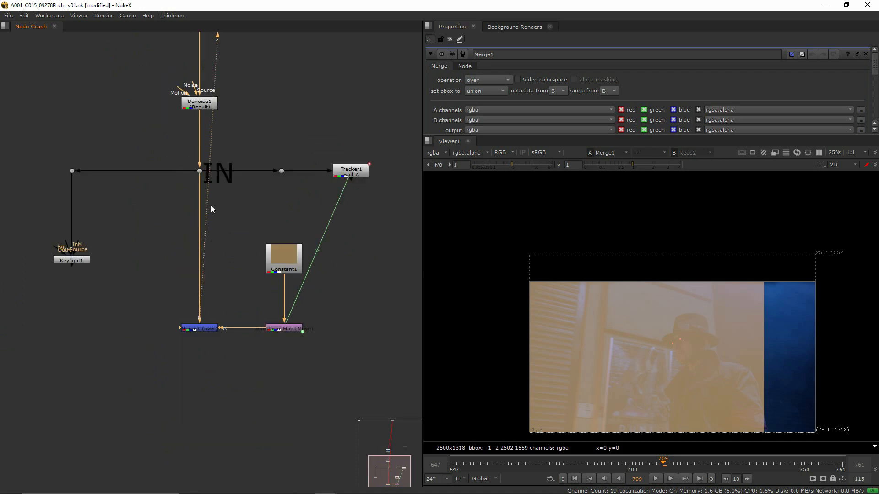
{"action": "scroll", "coordinate": [196, 335], "scroll_direction": "up", "scroll_amount": 3}
Try inserting a Transform directly under Constant1 and undo it
{"action": "left_click", "coordinate": [308, 254]}
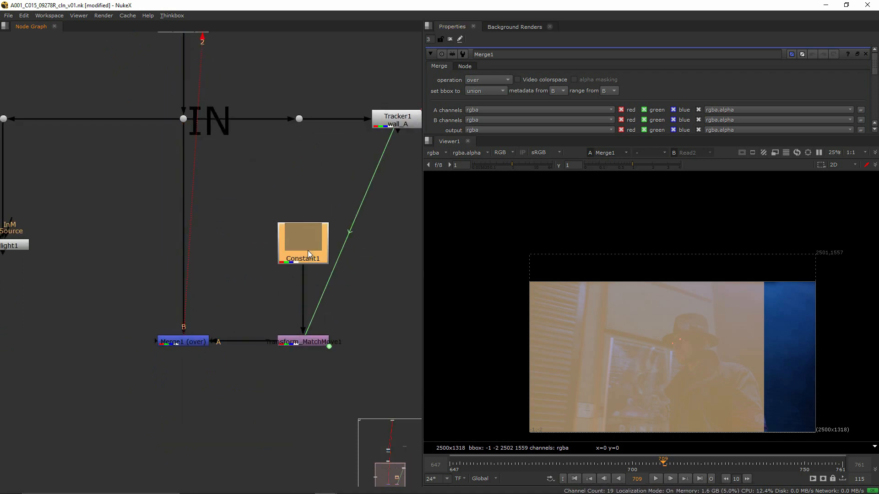
{"action": "key", "text": "t"}
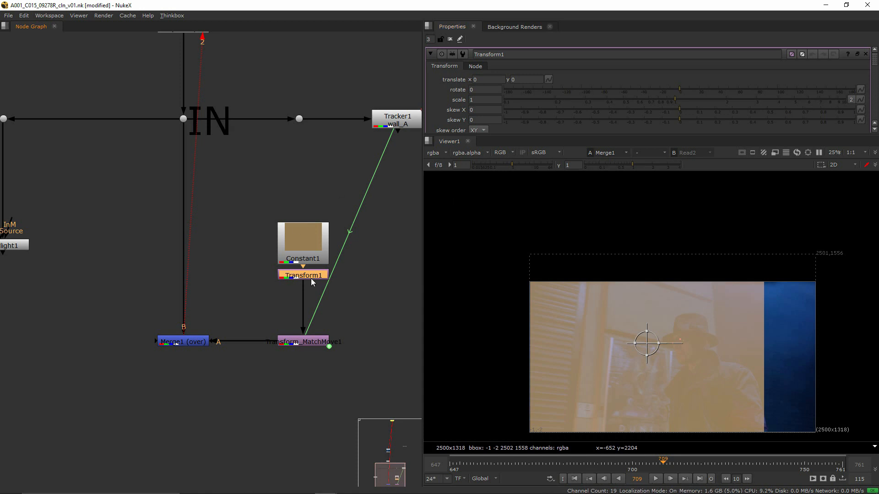
{"action": "key", "text": "ctrl+z"}
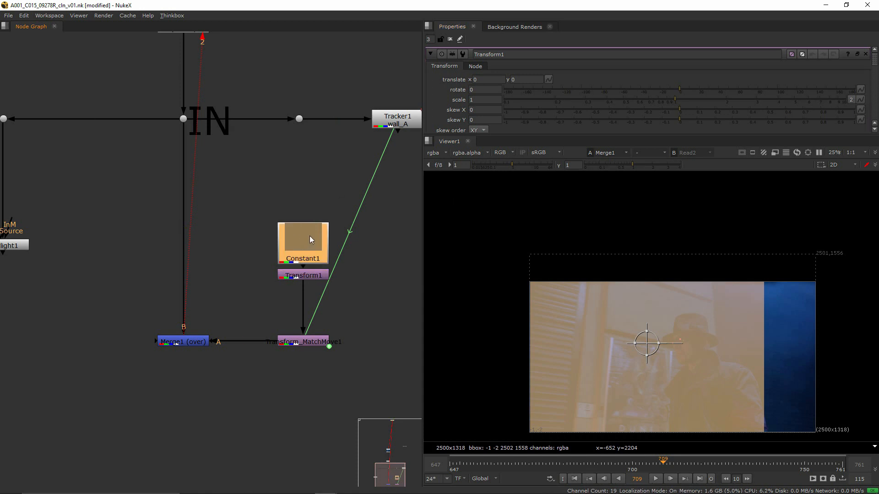
{"action": "key", "text": "ctrl+z"}
Try adding an unconnected Transform in the empty space beside the Constant1 branch and undo it
{"action": "middle_click_drag", "start_coordinate": [403, 284], "coordinate": [296, 285]}
{"action": "left_click", "coordinate": [330, 284]}
{"action": "key", "text": "t"}
{"action": "key", "text": "t"}
{"action": "key", "text": "t"}
{"action": "key", "text": "t"}
{"action": "key", "text": "t"}
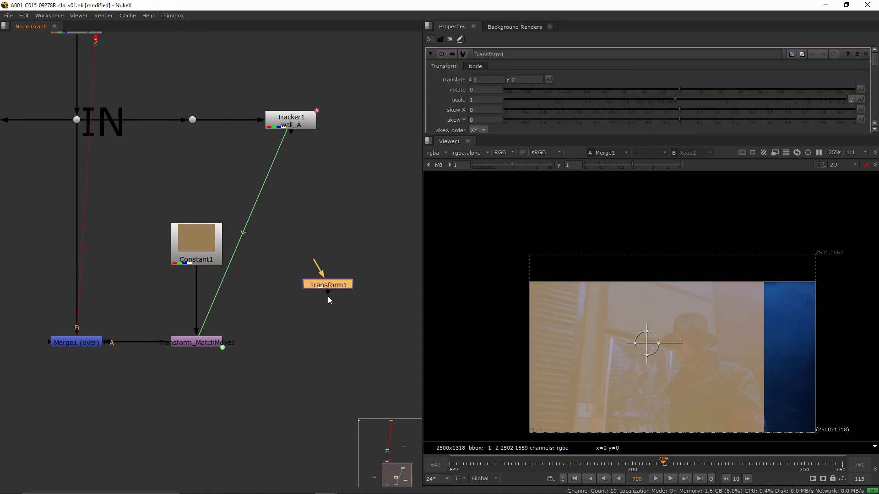
{"action": "key", "text": "ctrl+z"}
{"action": "key", "text": "ctrl+z"}
{"action": "key", "text": "ctrl+z"}
{"action": "key", "text": "ctrl+z"}
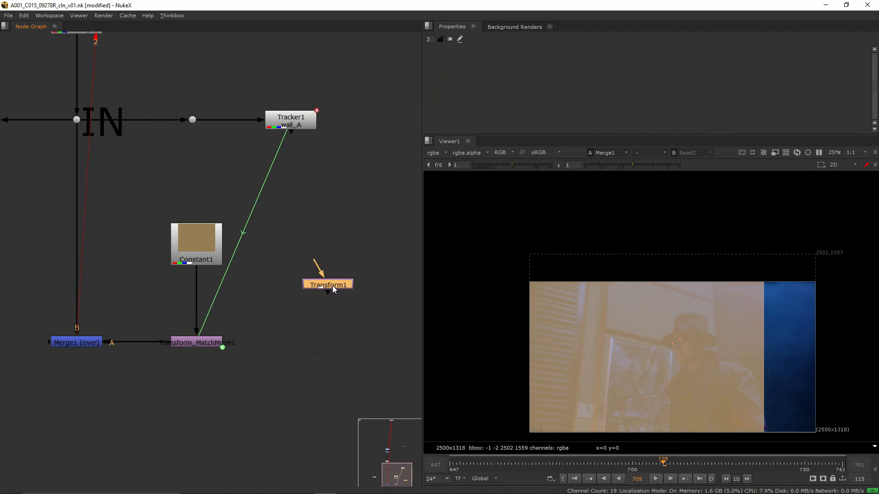
Add a Transform node by name search and insert it between Constant1 and Transform_MatchMove1
{"action": "key", "text": "Tab"}
{"action": "type", "text": "transform"}
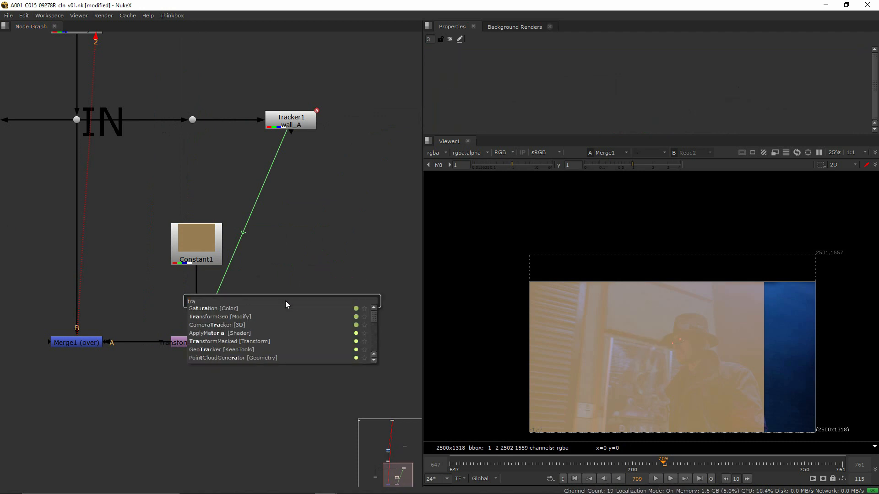
{"action": "key", "text": "Return"}
{"action": "left_click_drag", "start_coordinate": [329, 284], "coordinate": [198, 294]}
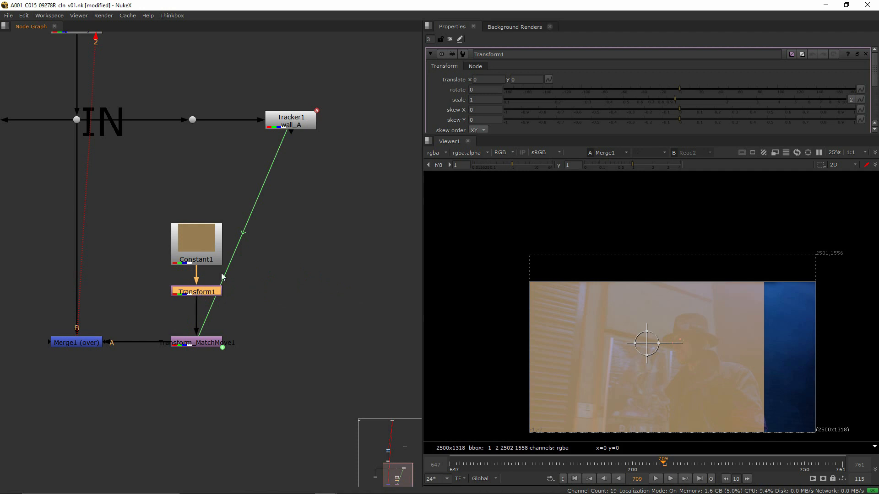
Scale the brown constant to 0.1 in Transform1 and move it over the wall sign at translate x -528, y -548
{"action": "left_click", "coordinate": [473, 101]}
{"action": "scroll", "coordinate": [473, 101], "scroll_direction": "down", "scroll_amount": 10}
{"action": "scroll", "coordinate": [473, 101], "scroll_direction": "up", "scroll_amount": 2}
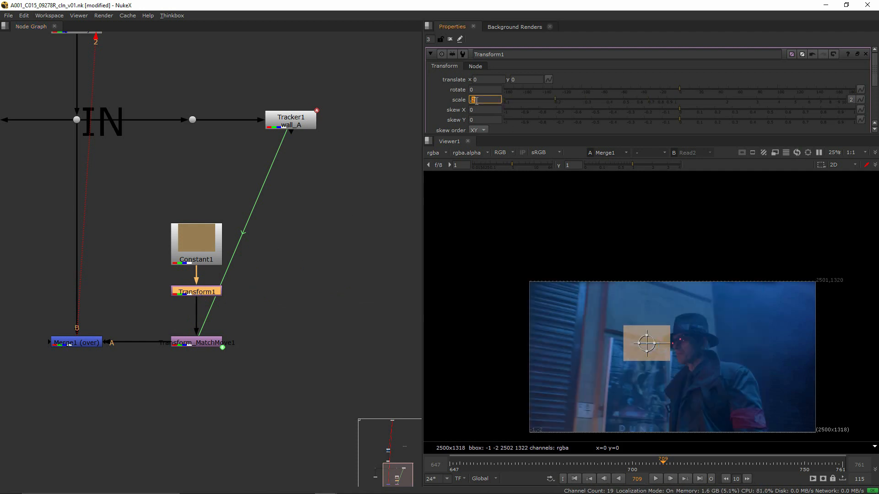
{"action": "scroll", "coordinate": [474, 101], "scroll_direction": "down", "scroll_amount": 1}
{"action": "scroll", "coordinate": [680, 347], "scroll_direction": "up", "scroll_amount": 2}
{"action": "left_click_drag", "start_coordinate": [666, 262], "coordinate": [568, 368]}
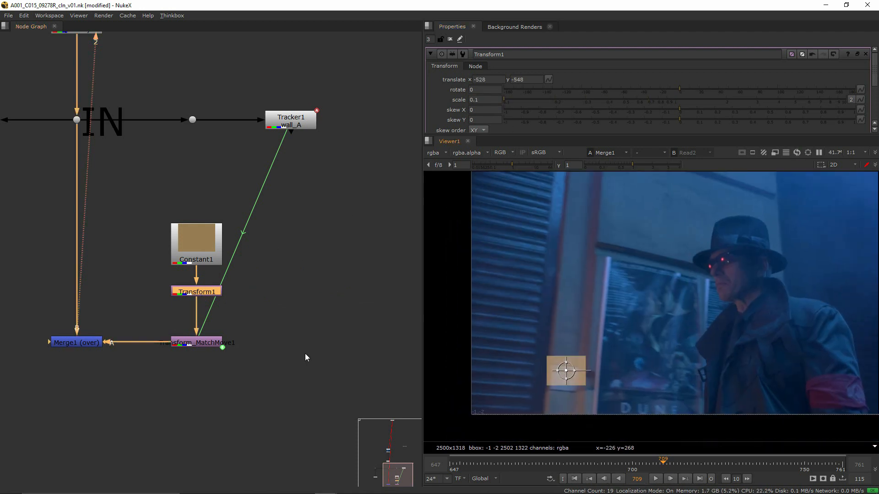
Play the shot forwards and backwards between about frames 705 and 719 to check how the brown patch follows the wall sign
{"action": "middle_click_drag", "start_coordinate": [115, 316], "coordinate": [148, 281]}
{"action": "left_click", "coordinate": [147, 281]}
{"action": "scroll", "coordinate": [545, 383], "scroll_direction": "up", "scroll_amount": 6}
{"action": "middle_click_drag", "start_coordinate": [571, 398], "coordinate": [569, 355]}
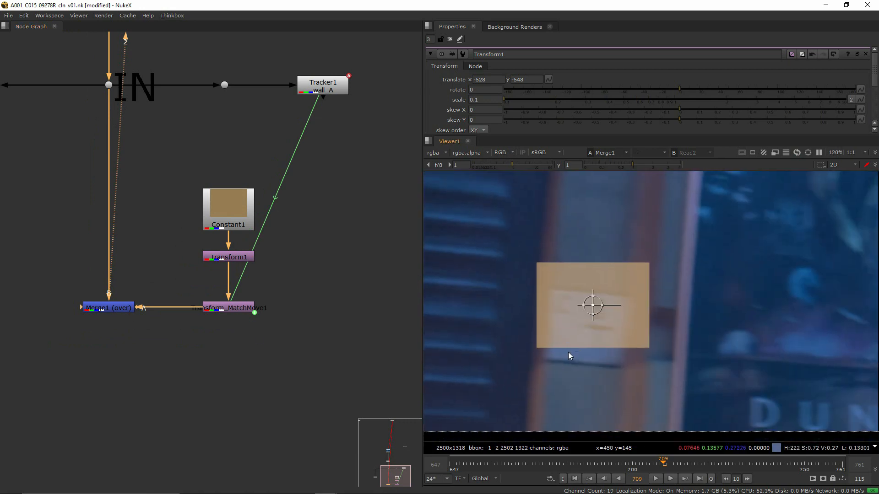
{"action": "scroll", "coordinate": [569, 355], "scroll_direction": "down", "scroll_amount": 3}
{"action": "left_click", "coordinate": [652, 482]}
{"action": "left_click", "coordinate": [621, 483]}
{"action": "left_click", "coordinate": [620, 482]}
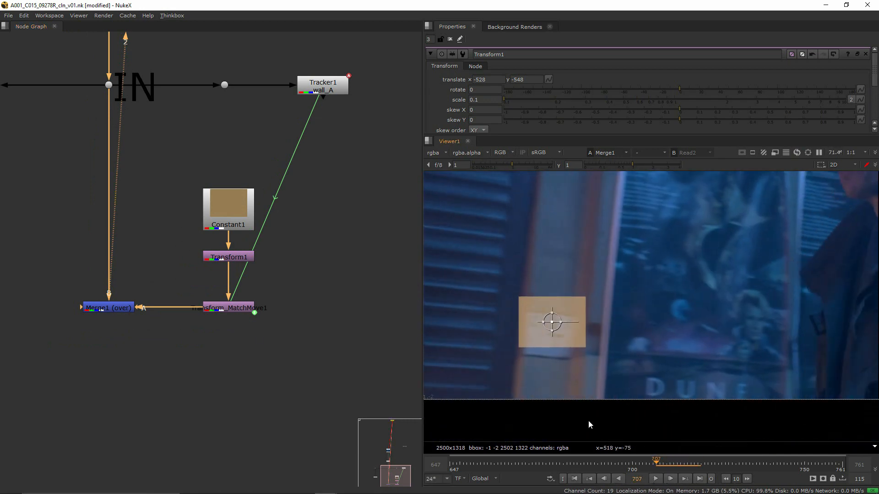
{"action": "scroll", "coordinate": [585, 402], "scroll_direction": "down", "scroll_amount": 2}
{"action": "left_click", "coordinate": [655, 481]}
{"action": "left_click", "coordinate": [655, 482]}
{"action": "left_click", "coordinate": [618, 480]}
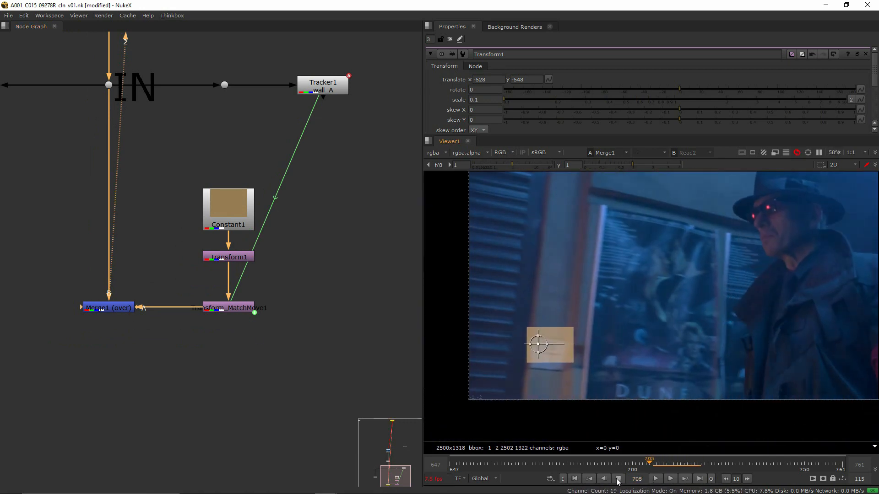
{"action": "left_click", "coordinate": [619, 479]}
{"action": "left_click", "coordinate": [655, 480]}
{"action": "left_click", "coordinate": [655, 480]}
{"action": "left_click", "coordinate": [617, 481]}
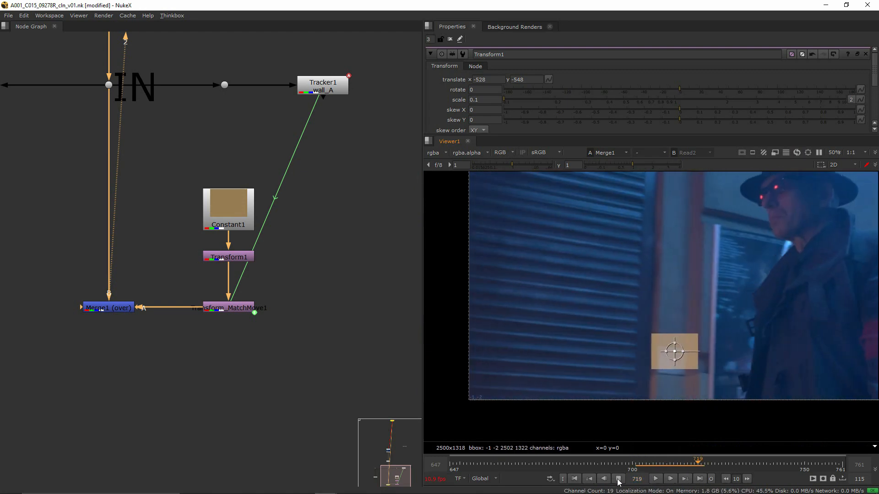
{"action": "left_click", "coordinate": [618, 480]}
Replay the frames around 713 in a closer view to check the patch's movement against the wall
{"action": "scroll", "coordinate": [545, 357], "scroll_direction": "up", "scroll_amount": 2}
{"action": "middle_click_drag", "start_coordinate": [545, 357], "coordinate": [614, 364]}
{"action": "left_click", "coordinate": [655, 481]}
{"action": "left_click", "coordinate": [655, 480]}
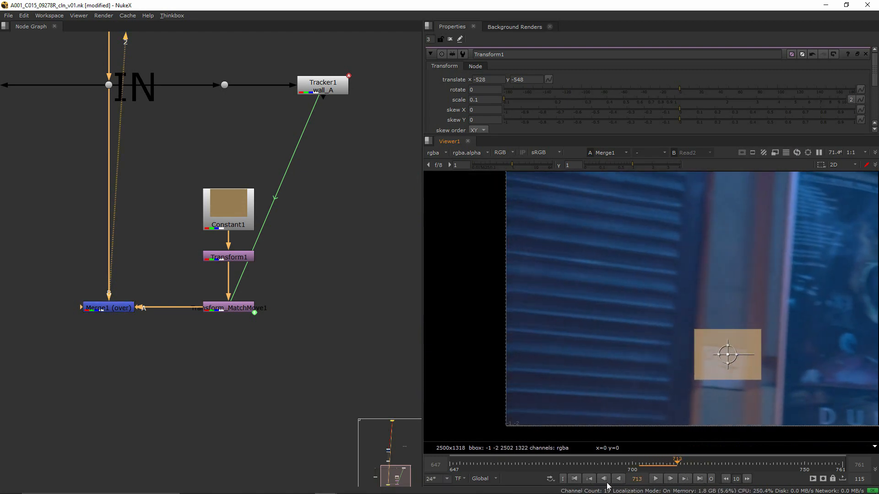
{"action": "left_click", "coordinate": [618, 481]}
{"action": "left_click", "coordinate": [617, 480]}
{"action": "left_click", "coordinate": [656, 481]}
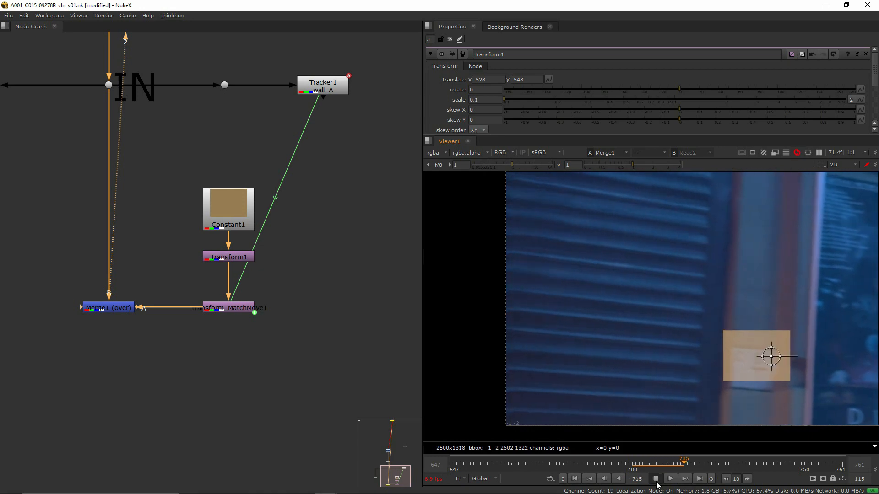
{"action": "left_click", "coordinate": [656, 481]}
Examine the patch's lock to the sign in the frames around 704 to 707, stepping frame by frame
{"action": "middle_click_drag", "start_coordinate": [726, 395], "coordinate": [695, 386]}
{"action": "scroll", "coordinate": [694, 386], "scroll_direction": "up", "scroll_amount": 3}
{"action": "left_click", "coordinate": [655, 465]}
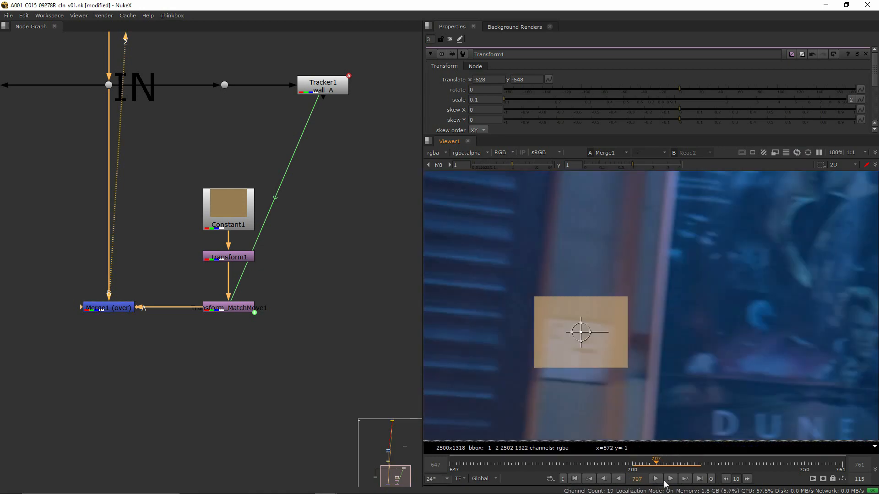
{"action": "left_click", "coordinate": [671, 480]}
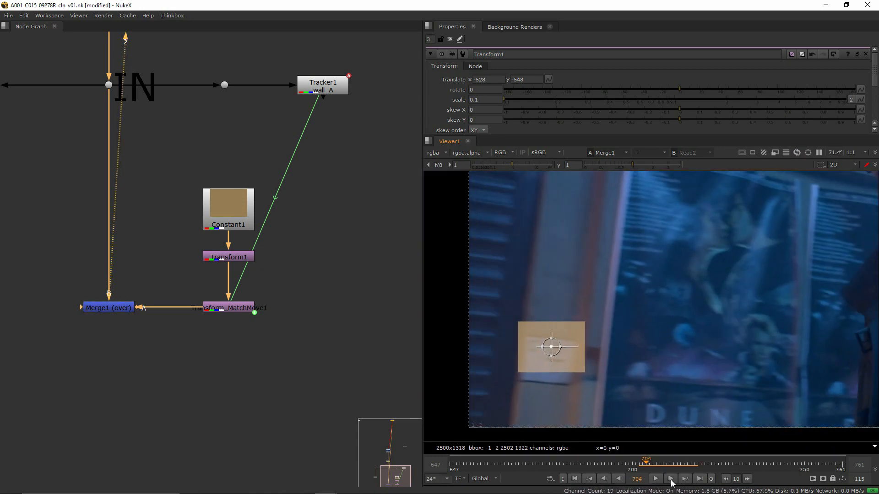
{"action": "left_click", "coordinate": [672, 480]}
{"action": "left_click", "coordinate": [605, 480]}
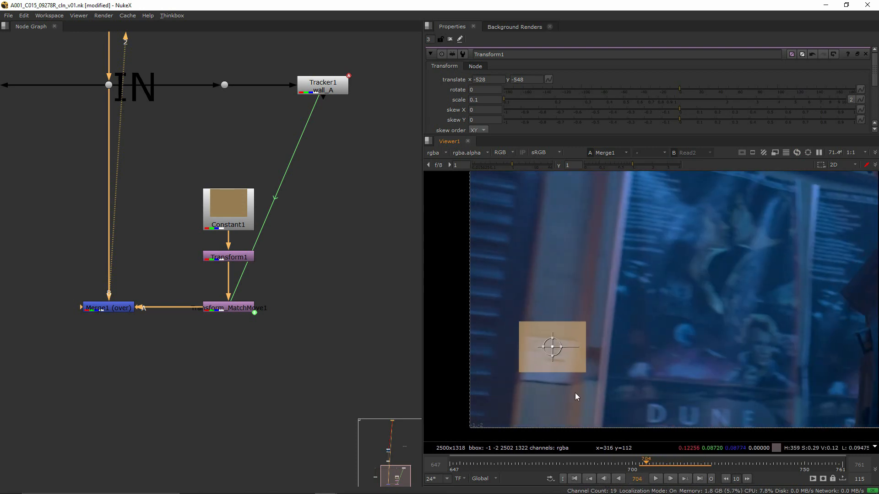
Go to frame 703, open Tracker1's settings and show its output in the viewer
{"action": "middle_click_drag", "start_coordinate": [577, 396], "coordinate": [617, 418]}
{"action": "scroll", "coordinate": [638, 304], "scroll_direction": "down", "scroll_amount": 3}
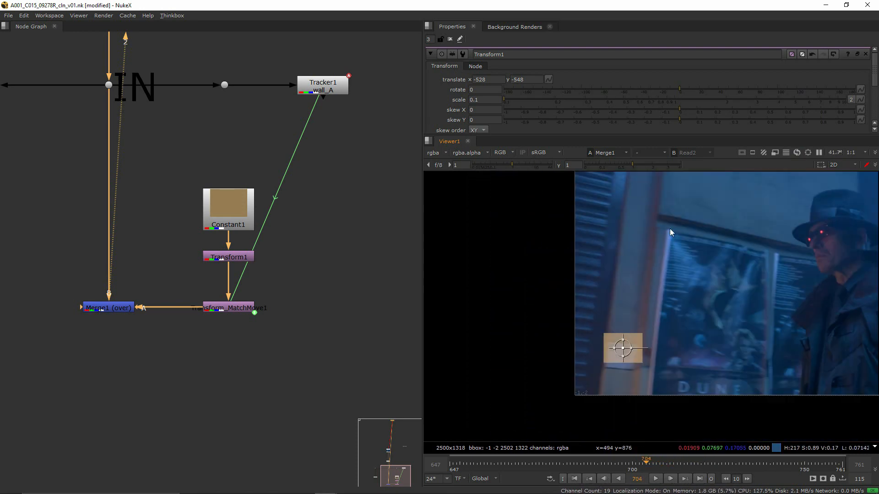
{"action": "key", "text": "Left"}
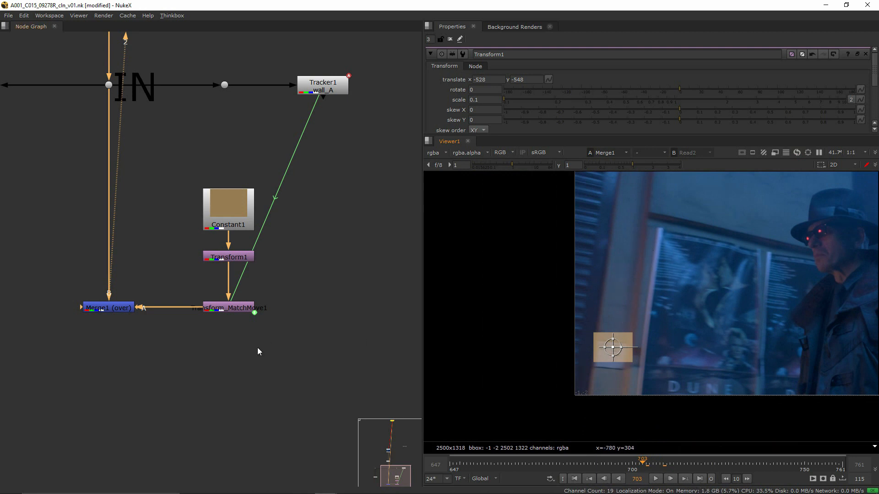
{"action": "middle_click_drag", "start_coordinate": [291, 343], "coordinate": [279, 416]}
{"action": "double_click", "coordinate": [307, 157]}
{"action": "key", "text": "2"}
{"action": "left_click", "coordinate": [322, 189]}
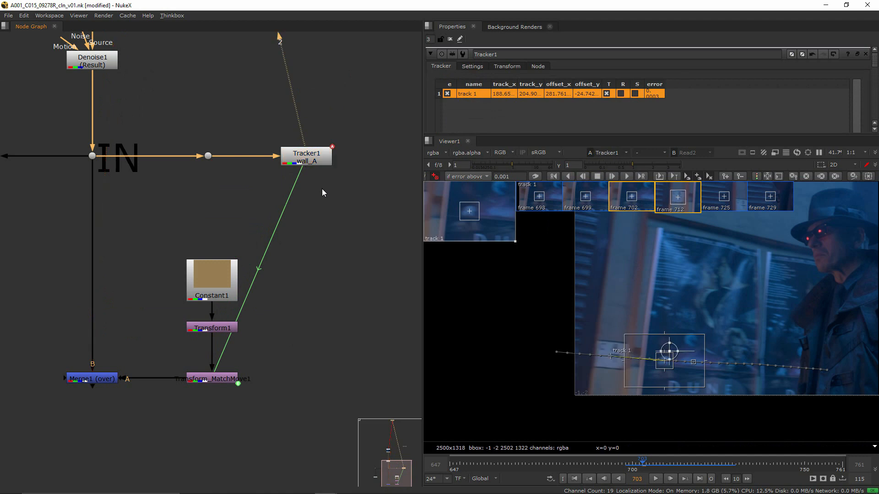
Add a second track at x 396, y 940, where the dark beam meets the red post, and widen its search area
{"action": "middle_click_drag", "start_coordinate": [322, 189], "coordinate": [302, 218]}
{"action": "middle_click_drag", "start_coordinate": [296, 187], "coordinate": [284, 364]}
{"action": "scroll", "coordinate": [285, 364], "scroll_direction": "down", "scroll_amount": 6}
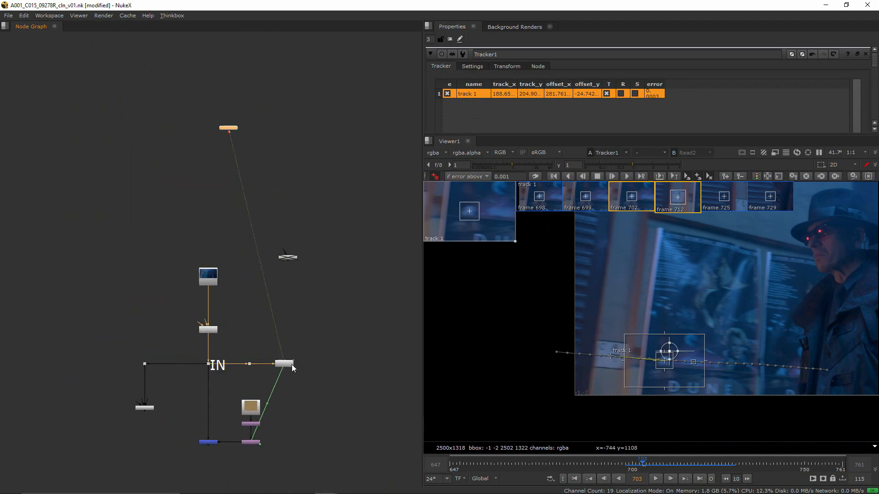
{"action": "scroll", "coordinate": [292, 365], "scroll_direction": "up", "scroll_amount": 6}
{"action": "left_click", "coordinate": [285, 367]}
{"action": "scroll", "coordinate": [774, 113], "scroll_direction": "down", "scroll_amount": 5}
{"action": "scroll", "coordinate": [525, 89], "scroll_direction": "up", "scroll_amount": 5}
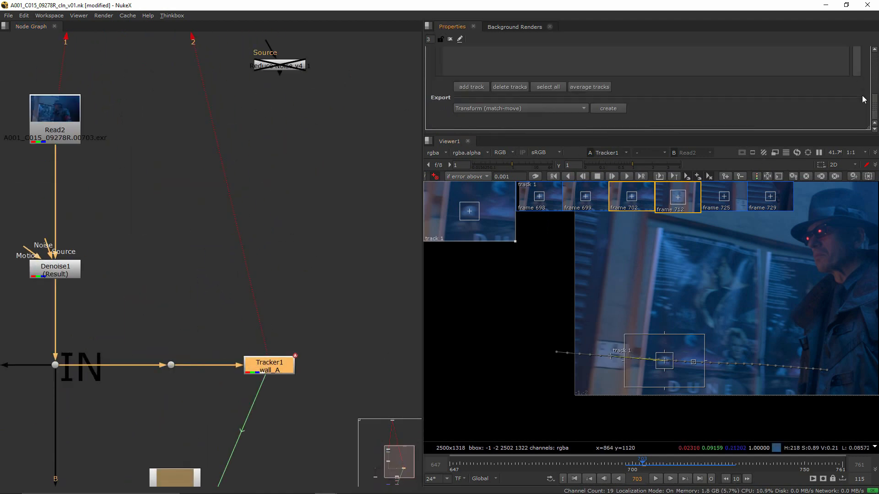
{"action": "scroll", "coordinate": [620, 262], "scroll_direction": "up", "scroll_amount": 1}
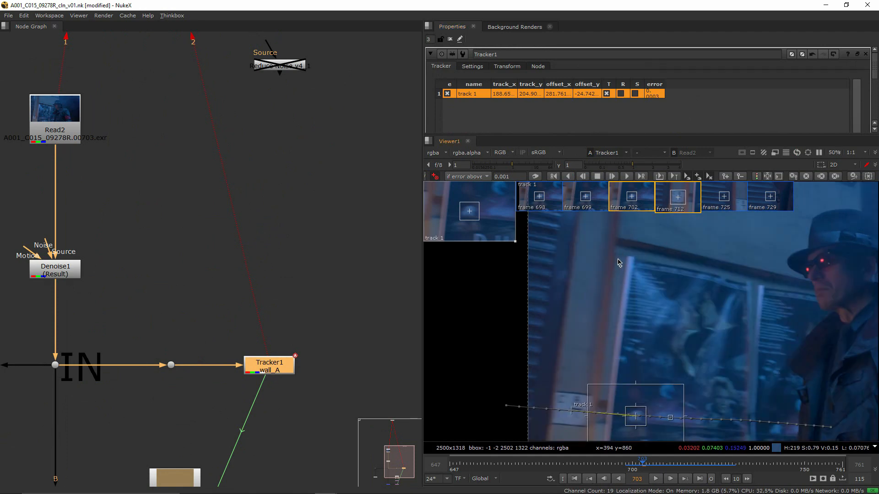
{"action": "left_click", "coordinate": [618, 246], "text": "ctrl+alt"}
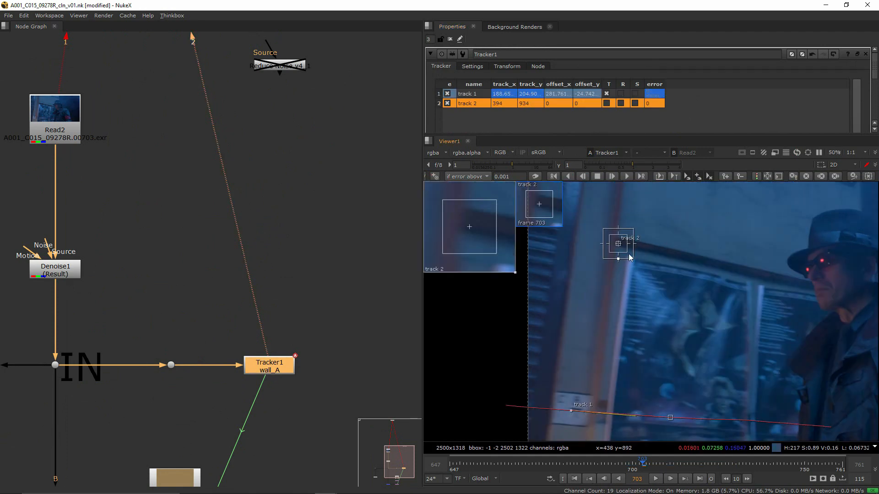
{"action": "left_click_drag", "start_coordinate": [623, 250], "coordinate": [647, 261]}
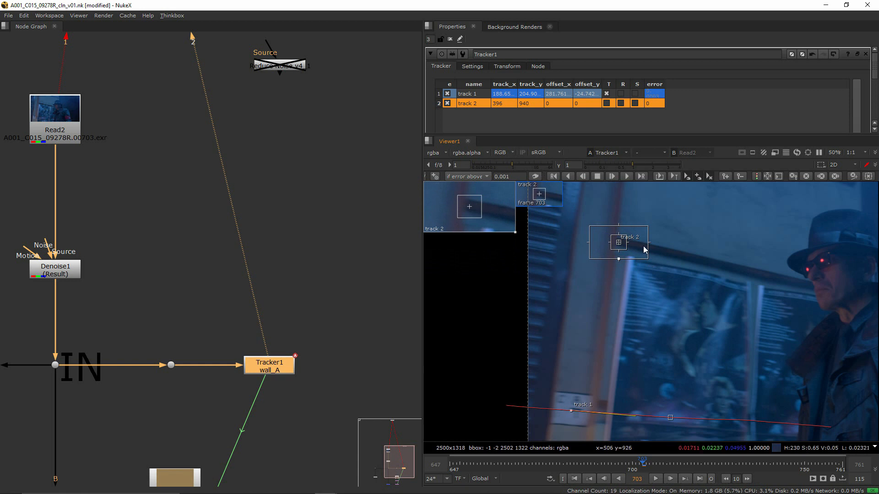
{"action": "left_click_drag", "start_coordinate": [628, 236], "coordinate": [628, 235]}
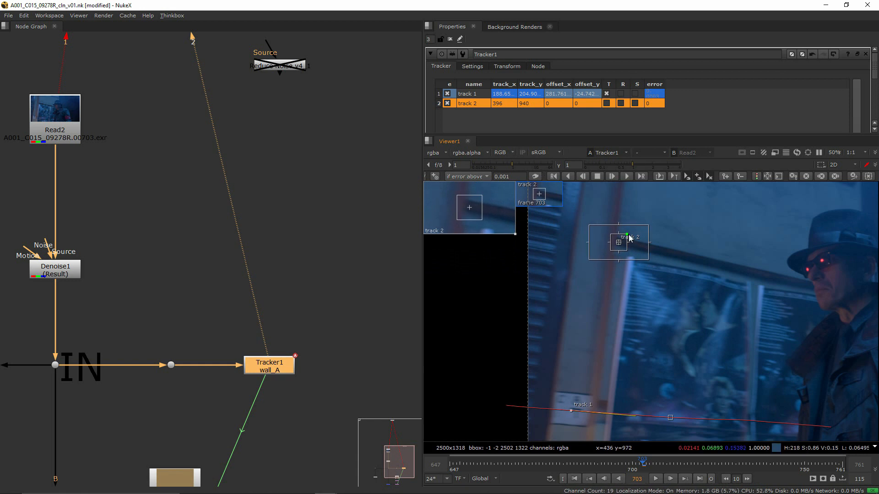
Track the second point forward from frame 703 to frame 716
{"action": "left_click", "coordinate": [626, 177]}
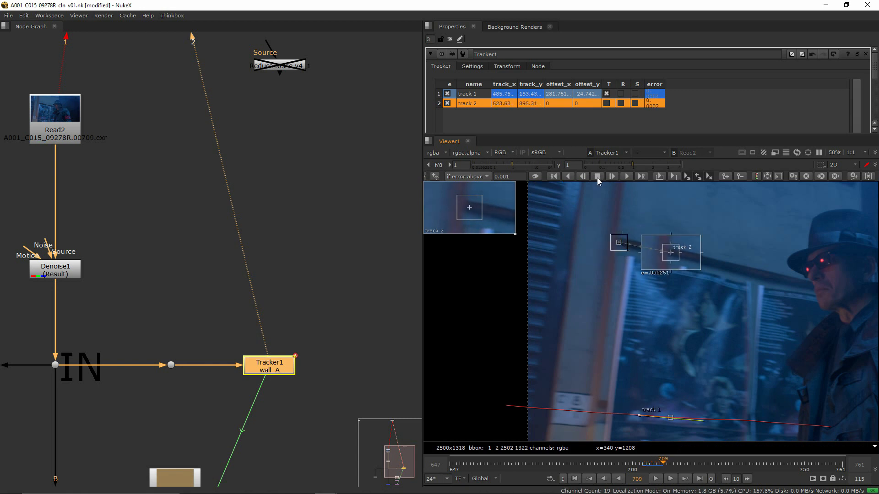
{"action": "left_click", "coordinate": [570, 236]}
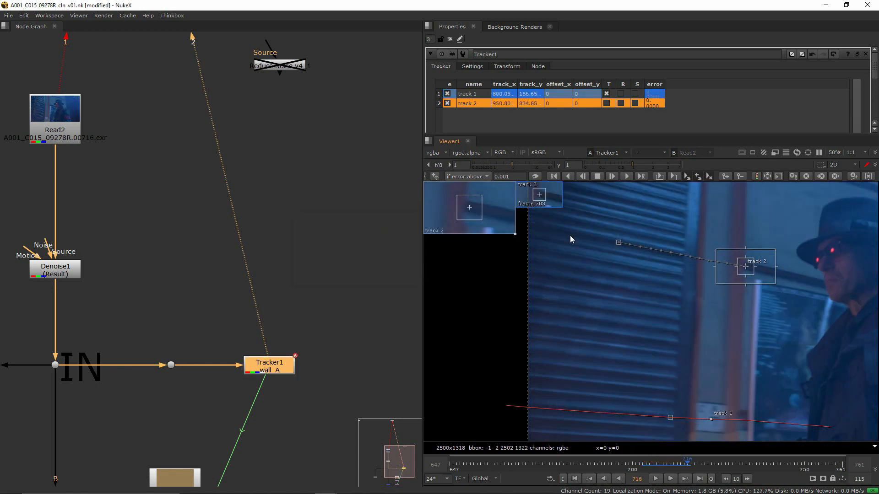
{"action": "middle_click_drag", "start_coordinate": [768, 274], "coordinate": [630, 270]}
{"action": "scroll", "coordinate": [633, 259], "scroll_direction": "up", "scroll_amount": 3}
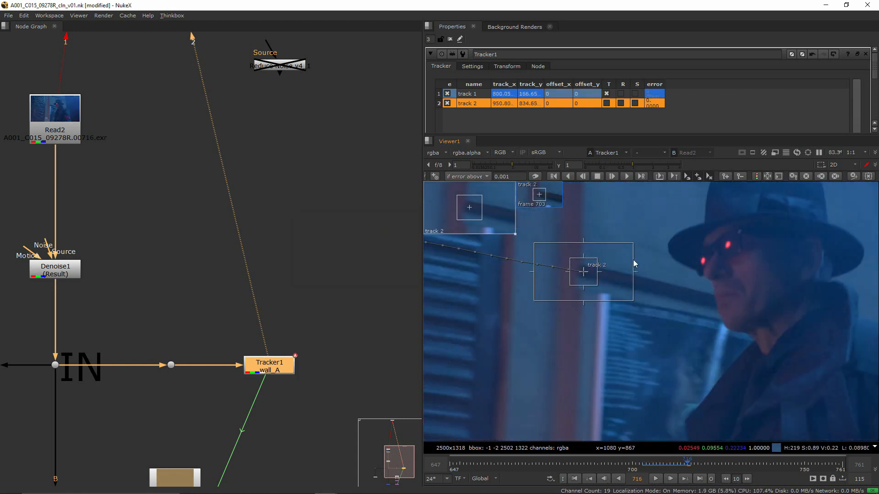
{"action": "scroll", "coordinate": [633, 259], "scroll_direction": "up", "scroll_amount": 2}
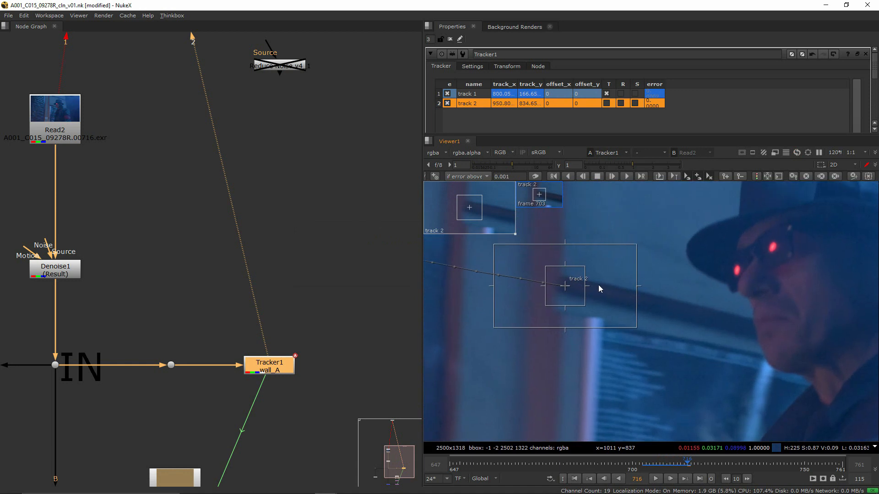
Continue tracking the second point forward one frame at a time from 716 to 724
{"action": "left_click", "coordinate": [608, 178]}
{"action": "left_click", "coordinate": [608, 177]}
{"action": "left_click", "coordinate": [608, 178]}
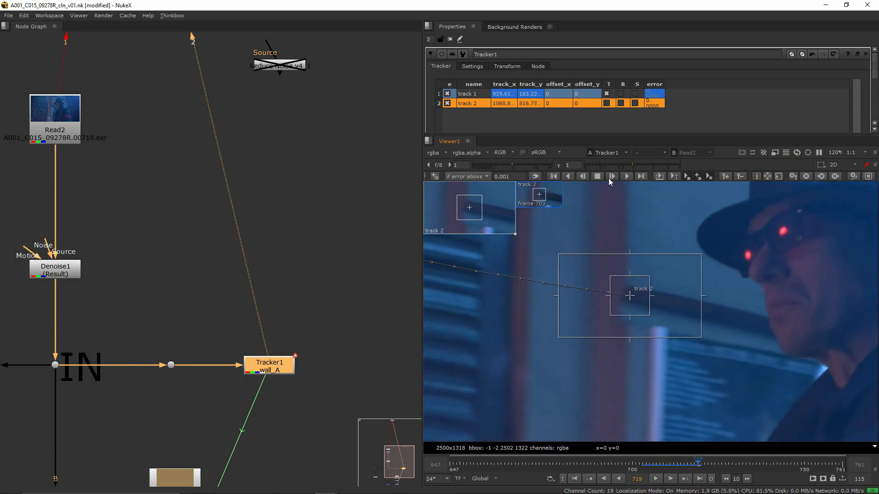
{"action": "left_click", "coordinate": [608, 178]}
{"action": "left_click", "coordinate": [608, 177]}
{"action": "left_click", "coordinate": [608, 178]}
{"action": "left_click", "coordinate": [608, 177]}
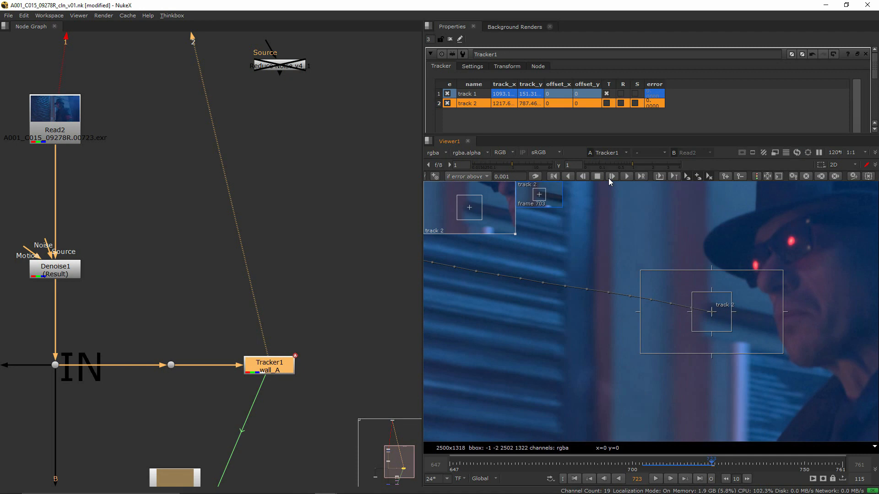
{"action": "left_click", "coordinate": [608, 177]}
Offset track 2's pattern at frame 724 onto the shutter's edge and track forward frame by frame to 729
{"action": "scroll", "coordinate": [670, 281], "scroll_direction": "down", "scroll_amount": 1}
{"action": "left_click_drag", "start_coordinate": [672, 282], "coordinate": [535, 307], "text": "ctrl"}
{"action": "left_click", "coordinate": [612, 177]}
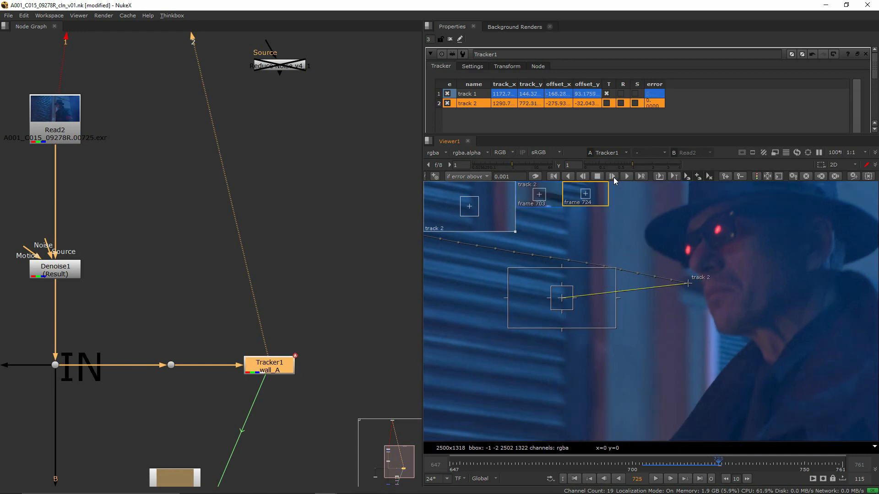
{"action": "left_click", "coordinate": [612, 177]}
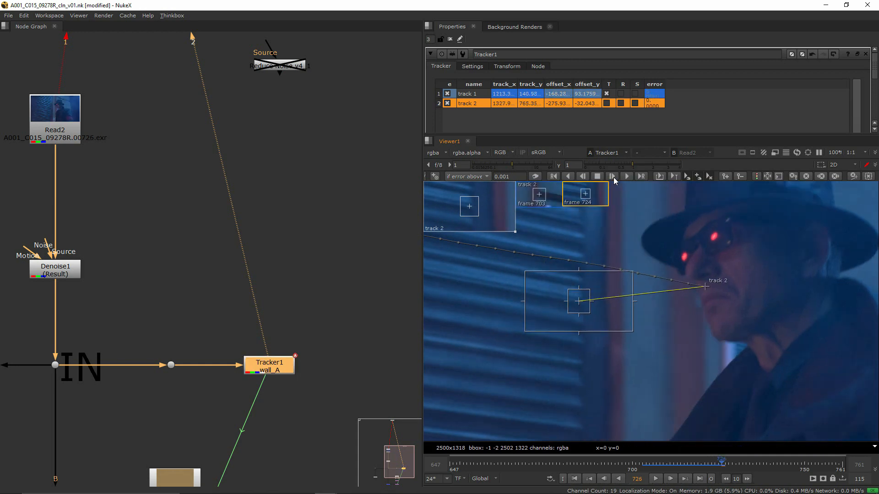
{"action": "scroll", "coordinate": [659, 293], "scroll_direction": "down", "scroll_amount": 4}
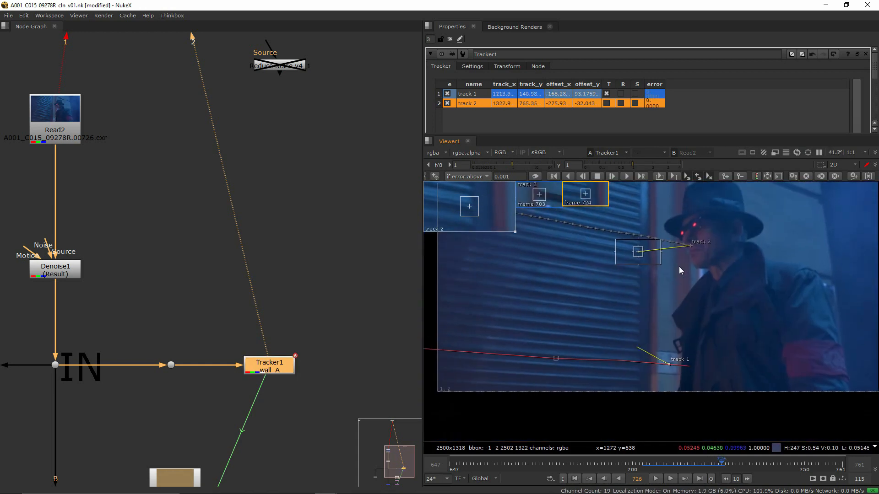
{"action": "left_click", "coordinate": [611, 177]}
{"action": "left_click", "coordinate": [611, 178]}
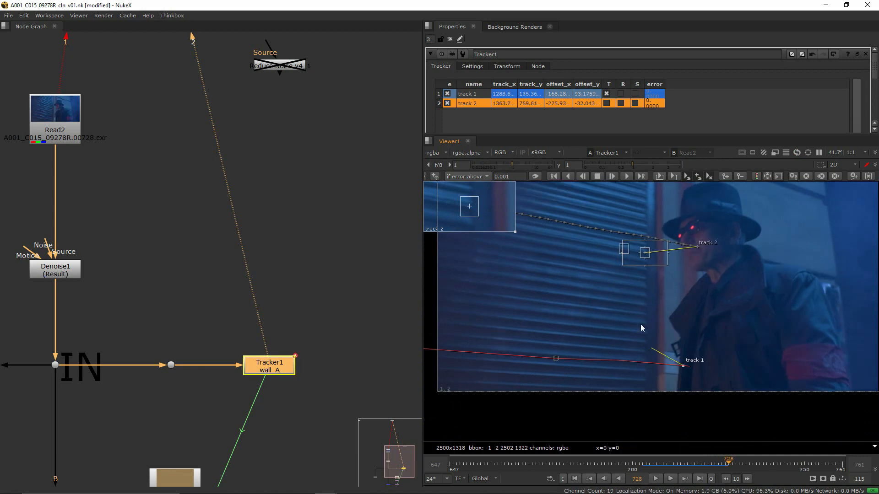
{"action": "left_click", "coordinate": [611, 178]}
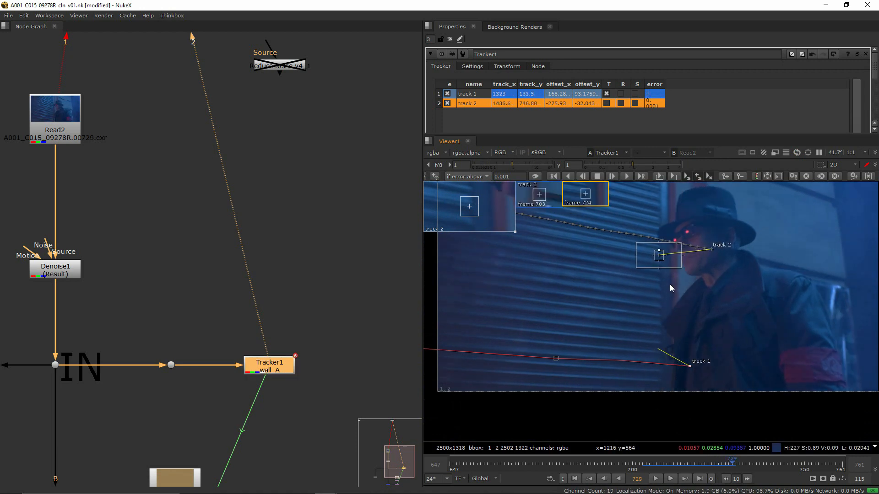
Return to frame 703 and track the second point backward to frame 696
{"action": "left_click", "coordinate": [644, 466]}
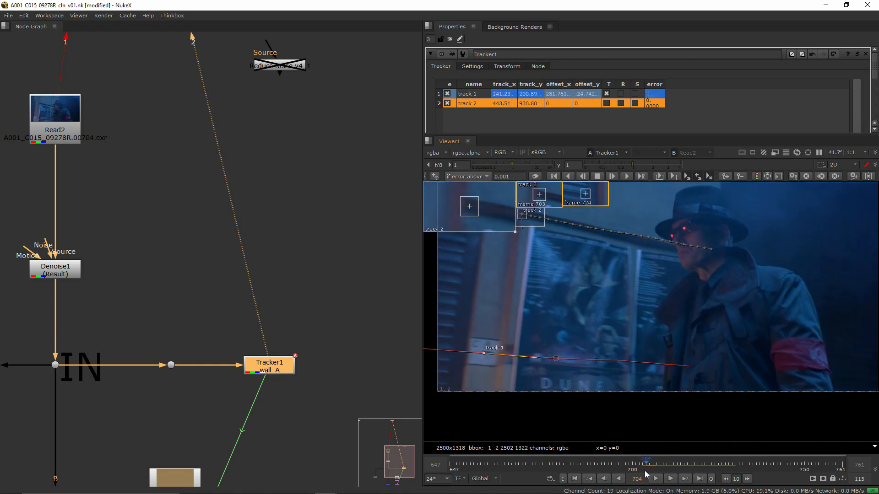
{"action": "scroll", "coordinate": [613, 317], "scroll_direction": "up", "scroll_amount": 3}
{"action": "middle_click_drag", "start_coordinate": [613, 319], "coordinate": [623, 365]}
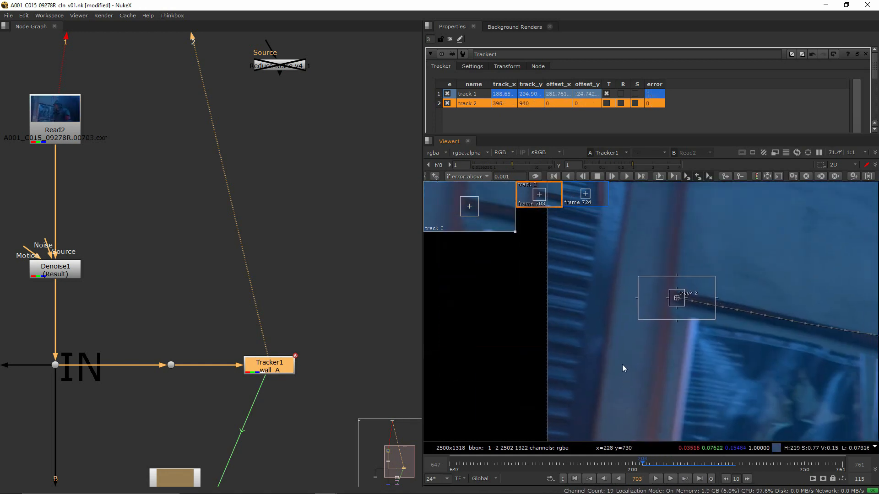
{"action": "left_click", "coordinate": [568, 177]}
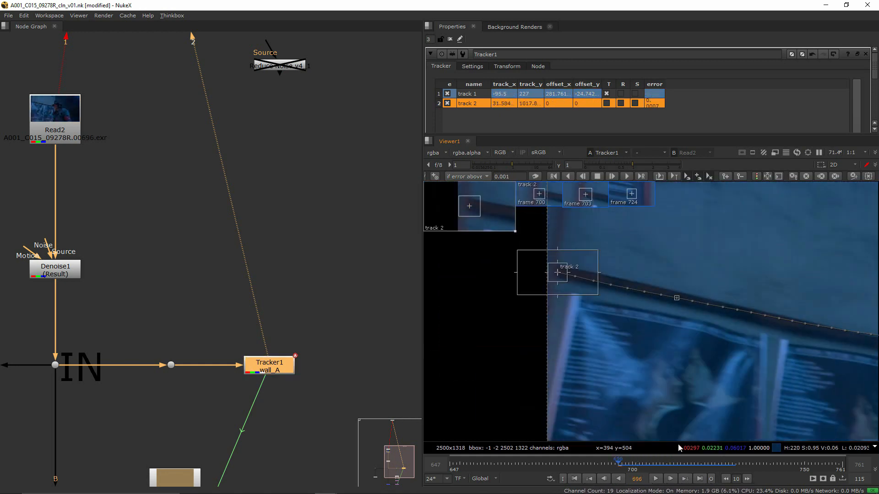
At frame 697, offset track 2's pattern onto the upper corner between the posters and track backward frame by frame to 694
{"action": "left_click", "coordinate": [670, 479]}
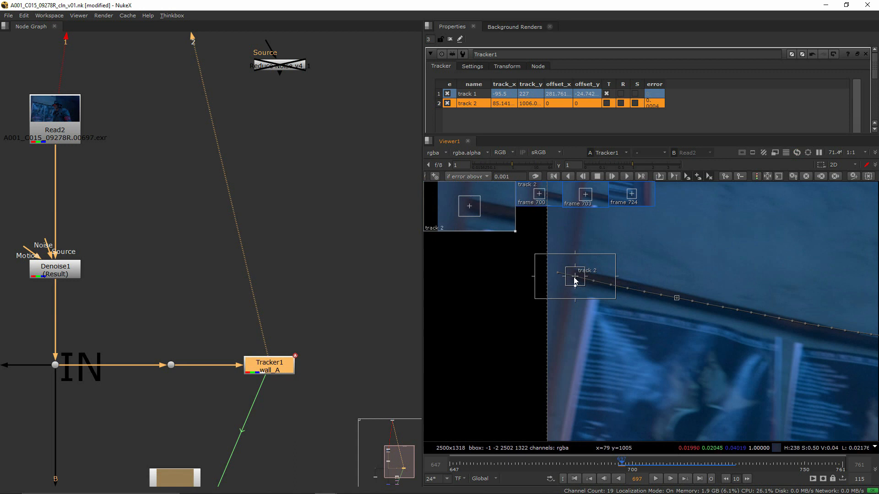
{"action": "left_click_drag", "start_coordinate": [575, 280], "coordinate": [796, 351], "text": "ctrl"}
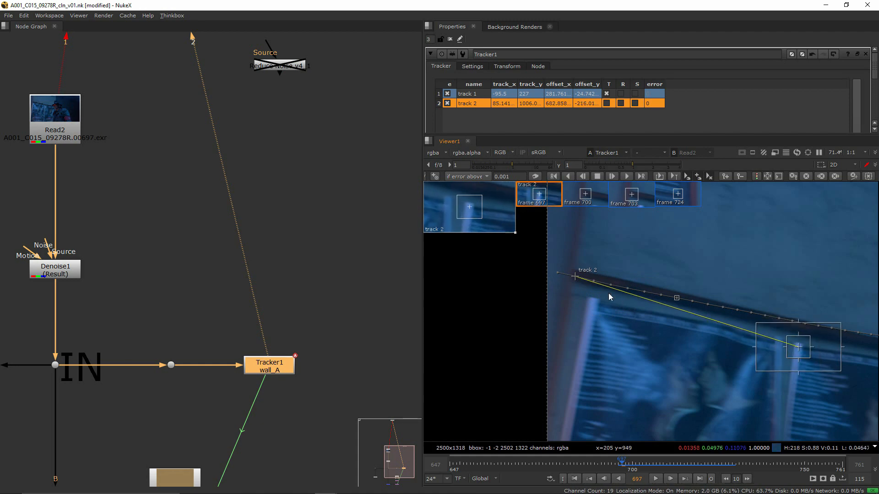
{"action": "scroll", "coordinate": [636, 367], "scroll_direction": "down", "scroll_amount": 5}
{"action": "scroll", "coordinate": [594, 336], "scroll_direction": "up", "scroll_amount": 3}
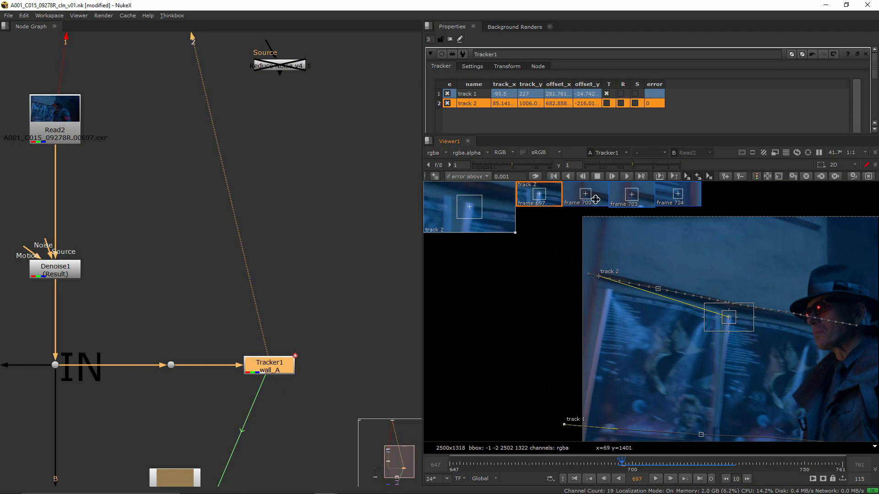
{"action": "left_click", "coordinate": [583, 176]}
{"action": "left_click", "coordinate": [583, 176]}
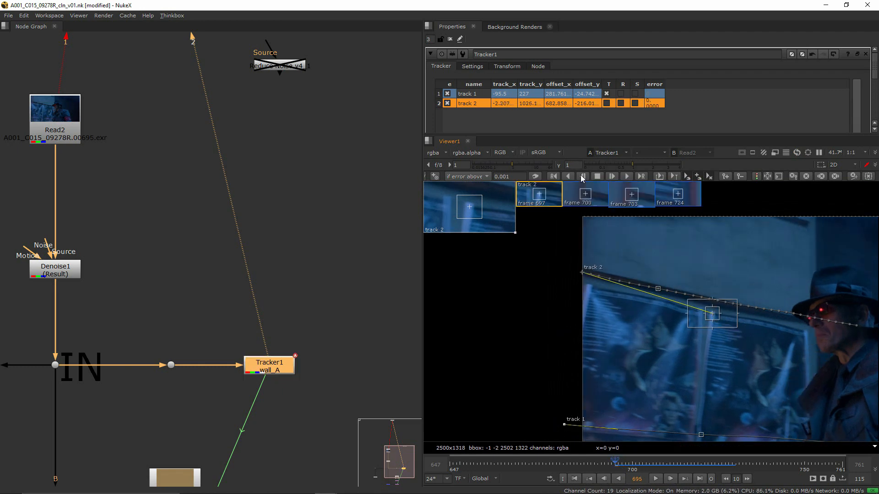
{"action": "left_click", "coordinate": [582, 177]}
{"action": "middle_click_drag", "start_coordinate": [593, 361], "coordinate": [533, 293]}
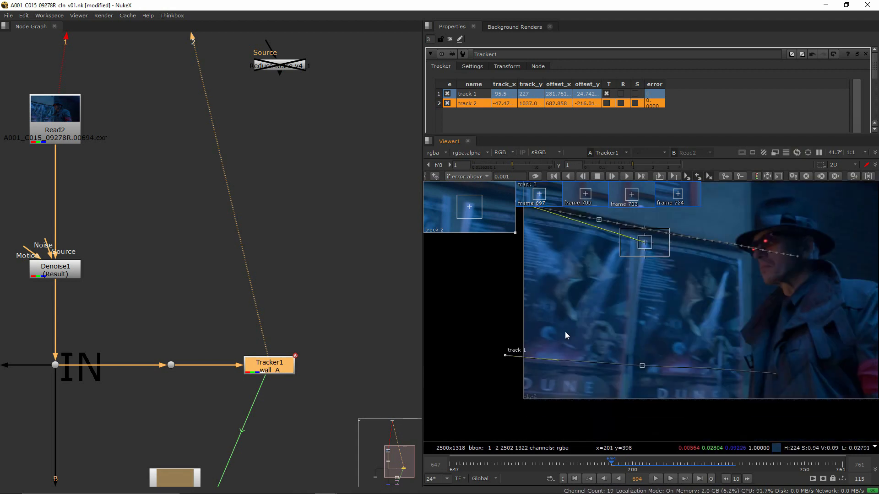
Enable translate, rotate and scale for both track 1 and track 2 in Tracker1
{"action": "left_click_drag", "start_coordinate": [708, 465], "coordinate": [667, 465]}
{"action": "middle_click_drag", "start_coordinate": [327, 352], "coordinate": [346, 238]}
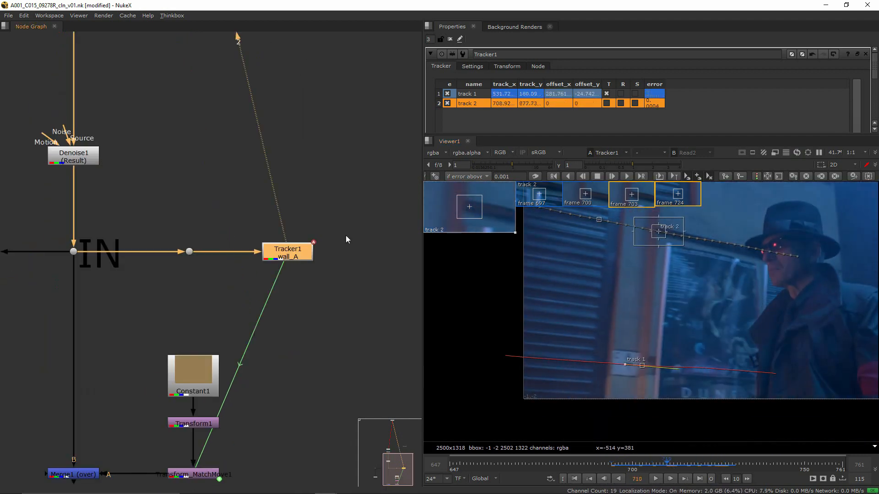
{"action": "left_click", "coordinate": [620, 103]}
{"action": "left_click", "coordinate": [621, 94]}
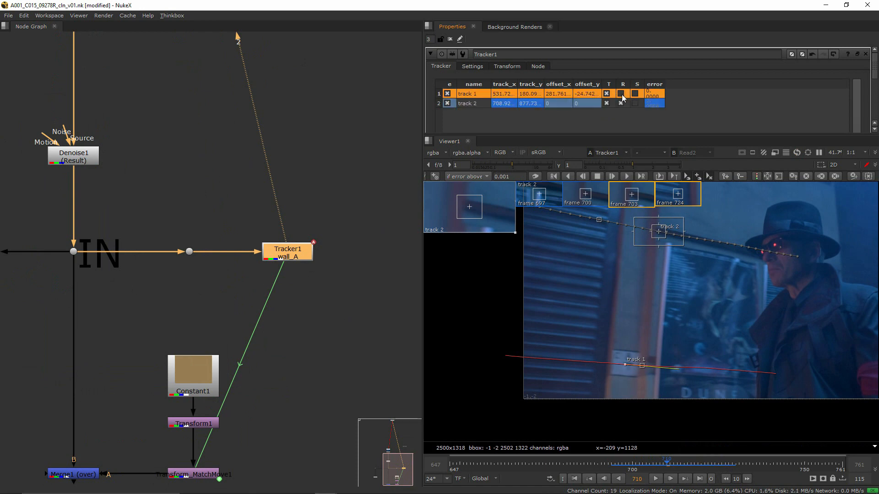
{"action": "left_click", "coordinate": [633, 102]}
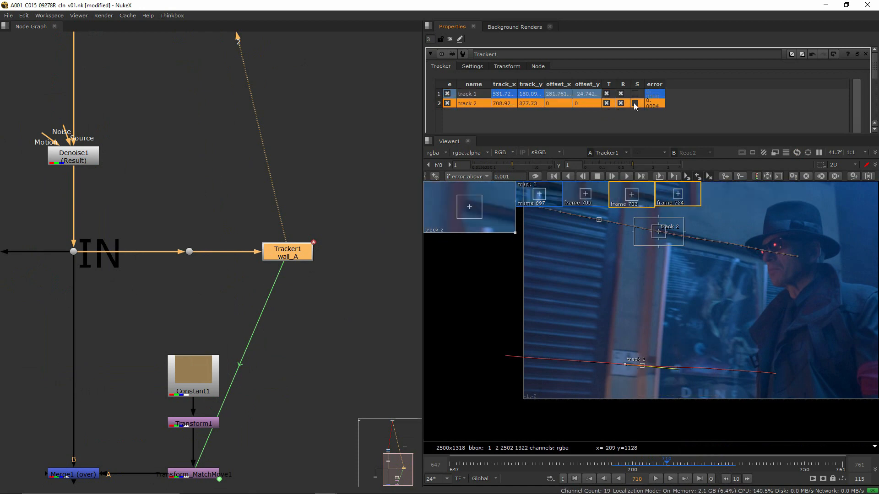
{"action": "left_click", "coordinate": [634, 94]}
{"action": "left_click", "coordinate": [634, 103]}
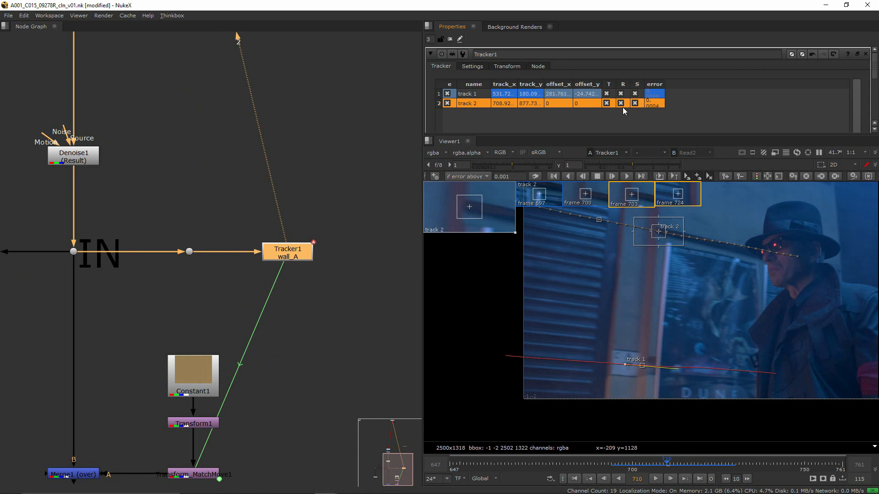
Open Transform_MatchMove1 and examine its linked rotate and scale values at frames 710 and 709
{"action": "scroll", "coordinate": [293, 249], "scroll_direction": "down", "scroll_amount": 3}
{"action": "middle_click_drag", "start_coordinate": [304, 320], "coordinate": [333, 298]}
{"action": "scroll", "coordinate": [289, 331], "scroll_direction": "up", "scroll_amount": 3}
{"action": "double_click", "coordinate": [253, 383]}
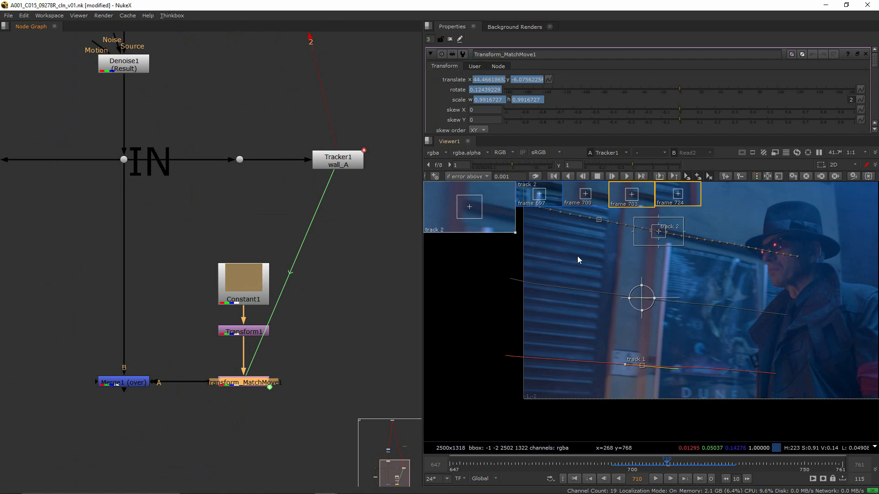
{"action": "mouse_move", "coordinate": [665, 471]}
{"action": "left_mouse_down"}
{"action": "mouse_move", "coordinate": [624, 469]}
{"action": "mouse_move", "coordinate": [663, 470]}
{"action": "left_mouse_up"}
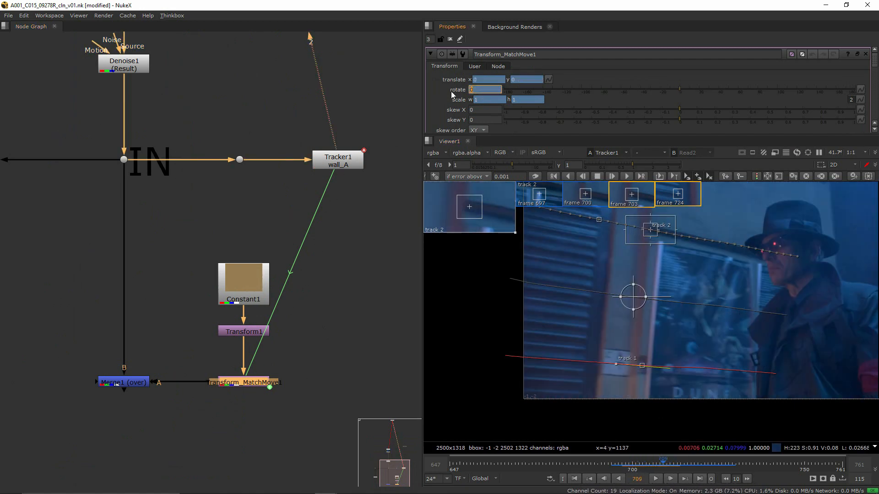
{"action": "left_click", "coordinate": [480, 100]}
{"action": "double_click", "coordinate": [480, 100]}
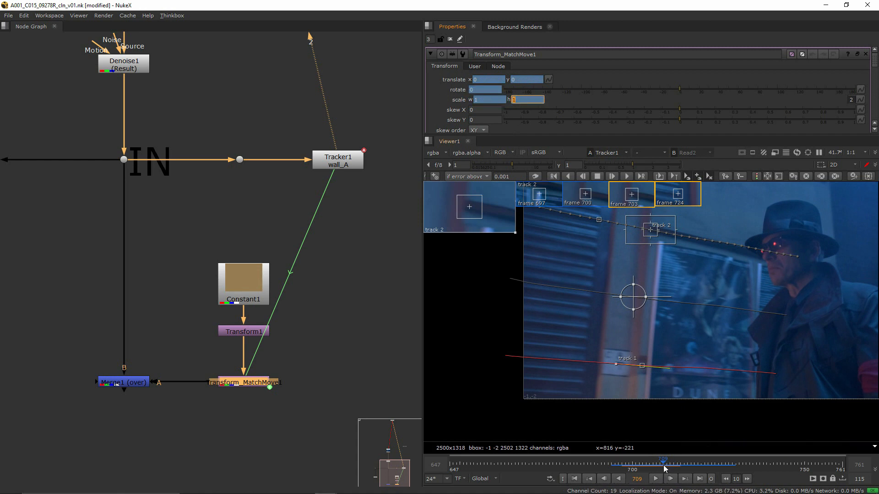
Open Tracker1 and examine its Transform values and reference frame in an enlarged properties area
{"action": "double_click", "coordinate": [340, 162]}
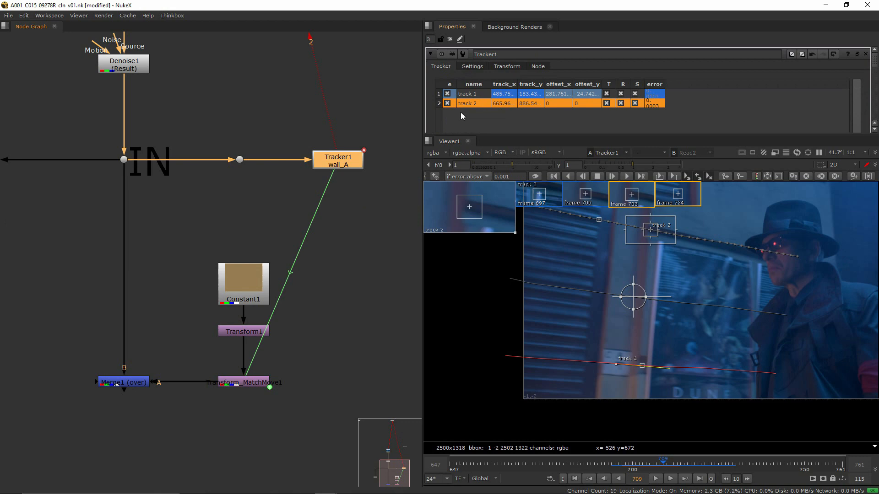
{"action": "left_click", "coordinate": [504, 66]}
{"action": "scroll", "coordinate": [459, 106], "scroll_direction": "down", "scroll_amount": 2}
{"action": "left_click_drag", "start_coordinate": [465, 136], "coordinate": [468, 328]}
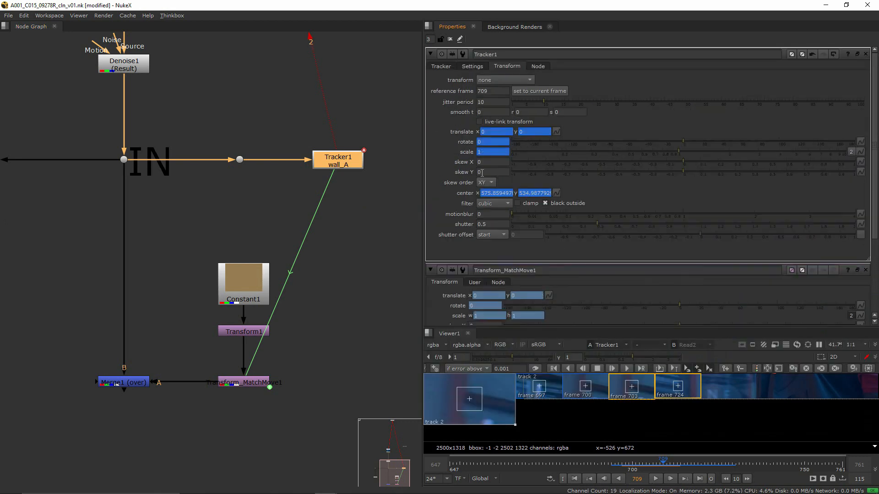
Average track 1 and track 2 into an extra track in Tracker1 and remove the averaged track
{"action": "left_click", "coordinate": [442, 66]}
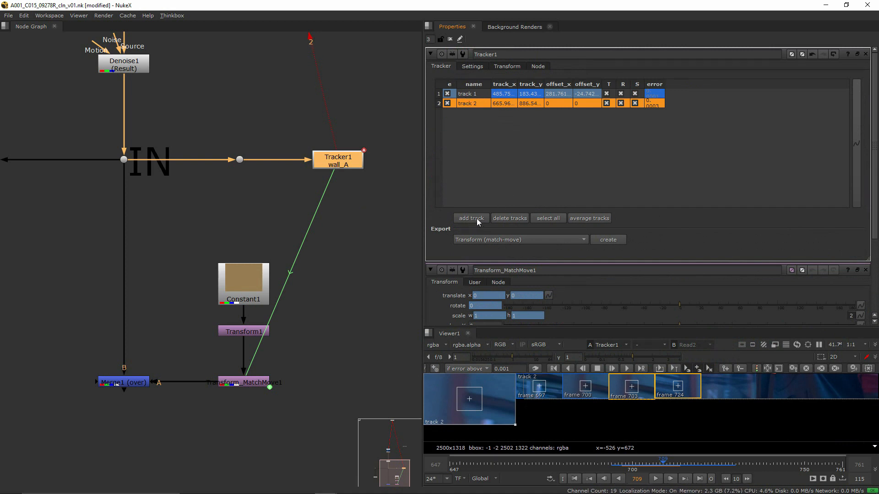
{"action": "left_click", "coordinate": [476, 97], "text": "shift"}
{"action": "left_click", "coordinate": [452, 120]}
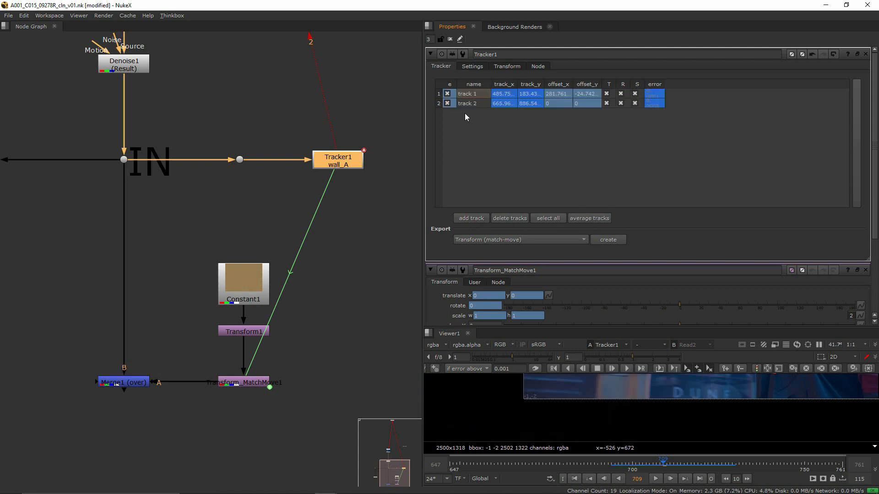
{"action": "key", "text": "ctrl+z"}
{"action": "key", "text": "ctrl+z"}
{"action": "left_click", "coordinate": [471, 113]}
{"action": "left_click", "coordinate": [474, 113]}
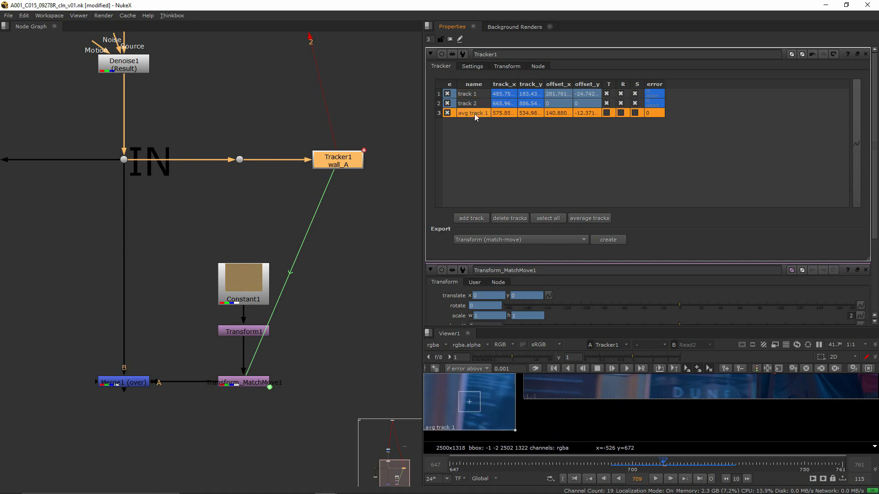
{"action": "right_click", "coordinate": [475, 113]}
{"action": "left_click", "coordinate": [477, 121]}
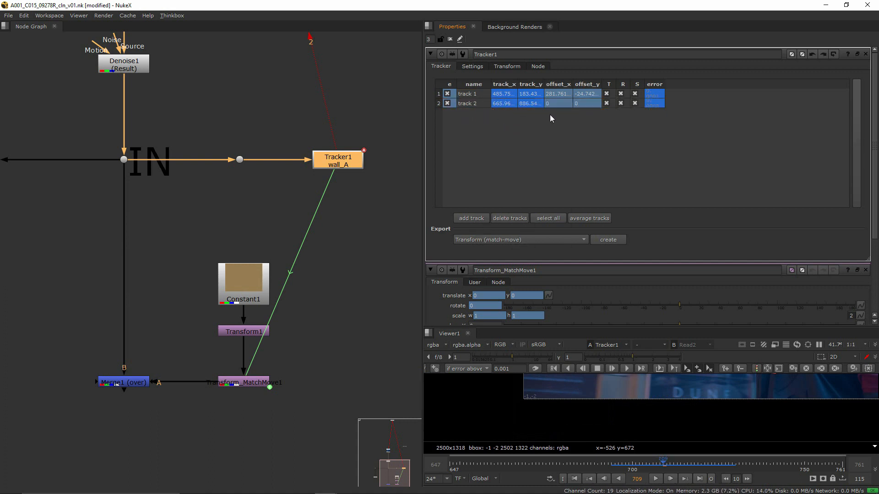
Review Tracker1's general, auto-tracking and keyframe tracking settings, as well as its transform reference frame
{"action": "left_click", "coordinate": [473, 67]}
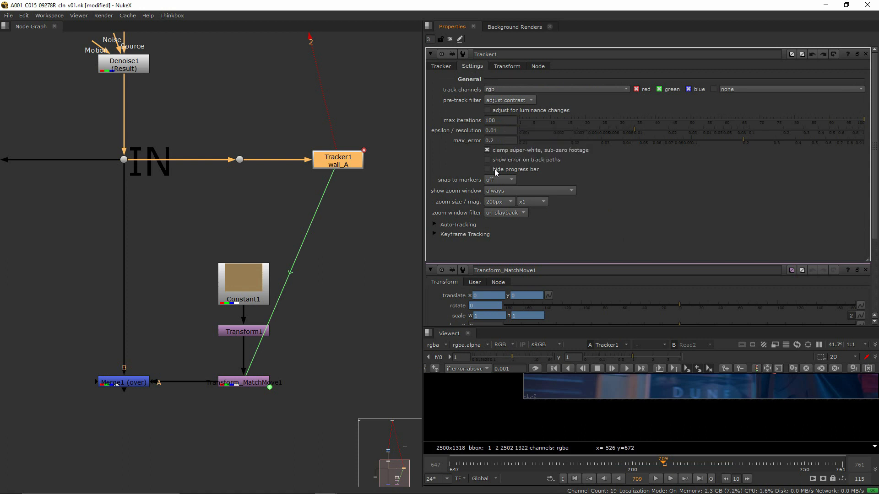
{"action": "left_click", "coordinate": [441, 226]}
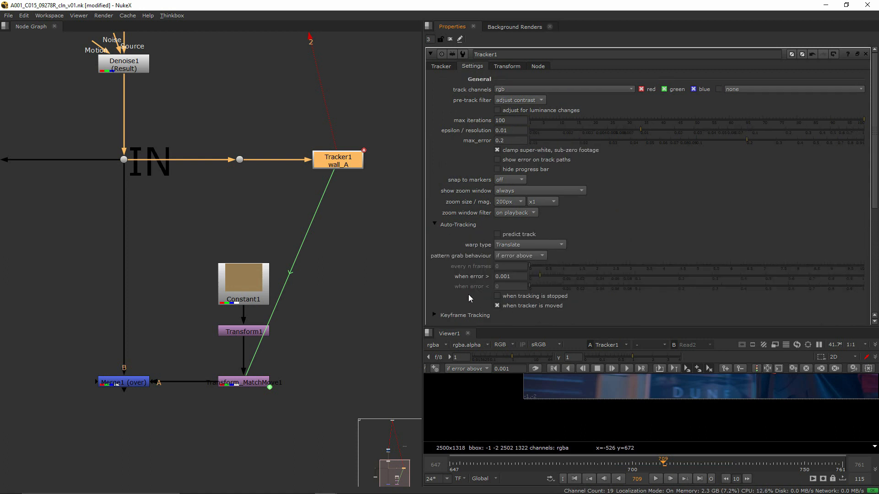
{"action": "left_click", "coordinate": [446, 315]}
{"action": "scroll", "coordinate": [542, 295], "scroll_direction": "up", "scroll_amount": 4}
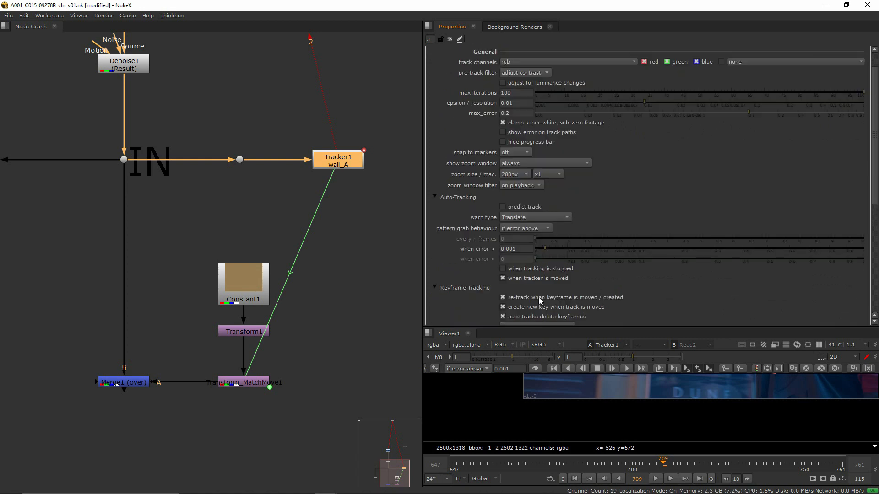
{"action": "left_click", "coordinate": [502, 67]}
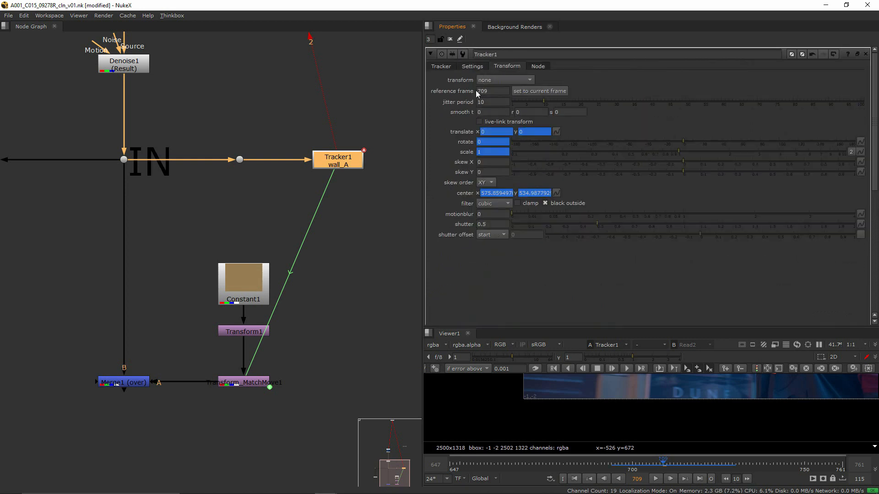
{"action": "mouse_move", "coordinate": [330, 165]}
{"action": "left_mouse_down"}
{"action": "mouse_move", "coordinate": [317, 165]}
{"action": "mouse_move", "coordinate": [332, 162]}
{"action": "left_mouse_up"}
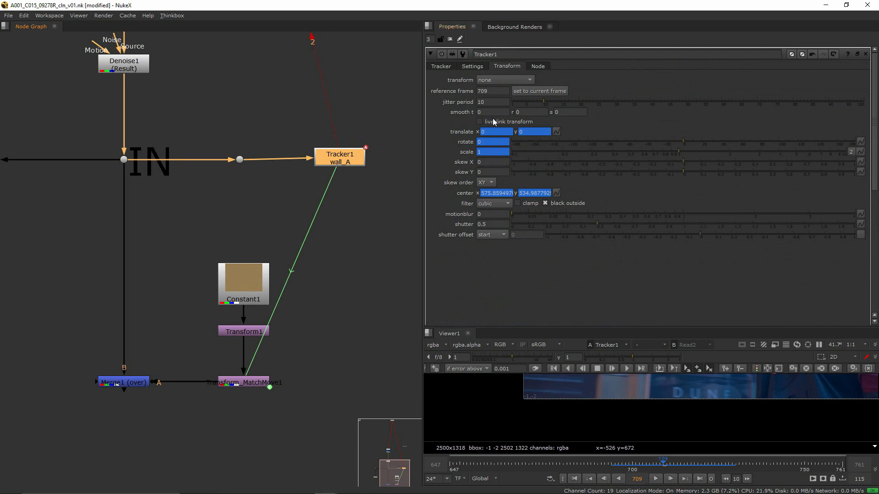
{"action": "left_click_drag", "start_coordinate": [525, 329], "coordinate": [532, 70]}
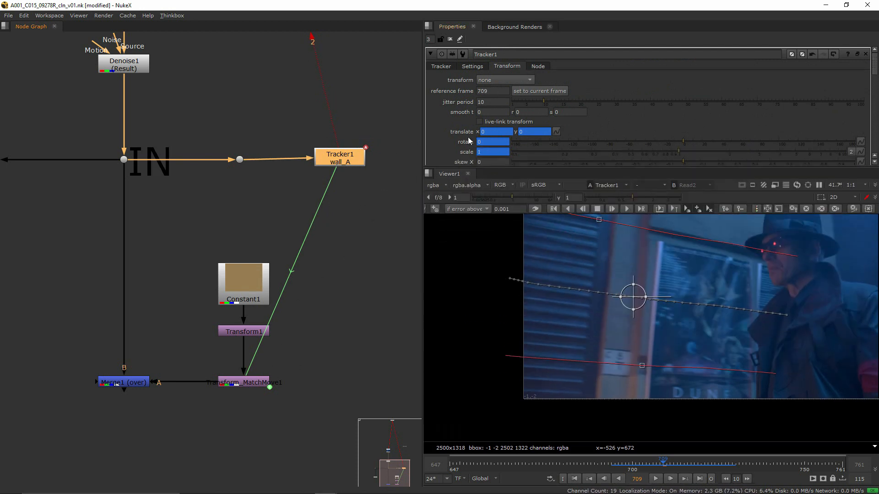
View the Merge1 output and play it backward to check the constant patch over the wall sign
{"action": "middle_click_drag", "start_coordinate": [280, 311], "coordinate": [299, 211]}
{"action": "scroll", "coordinate": [298, 211], "scroll_direction": "down", "scroll_amount": 1}
{"action": "left_click", "coordinate": [178, 273]}
{"action": "key", "text": "2"}
{"action": "middle_click_drag", "start_coordinate": [575, 352], "coordinate": [557, 372]}
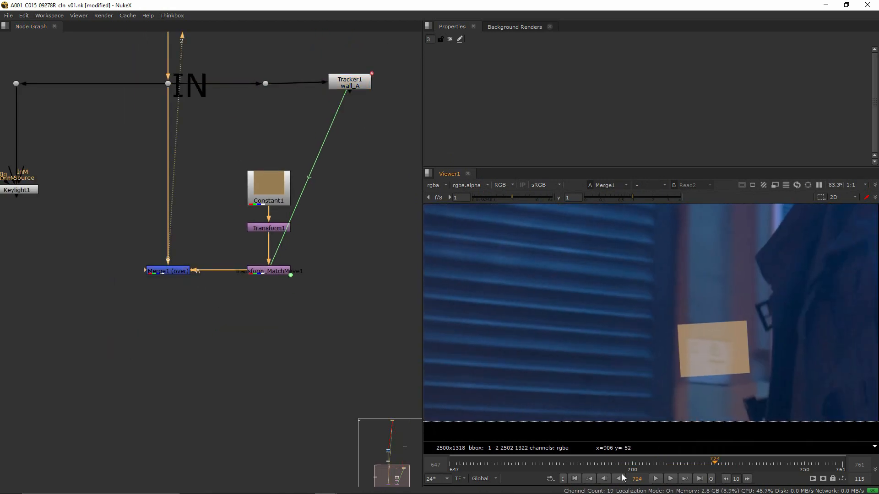
{"action": "left_click", "coordinate": [619, 479]}
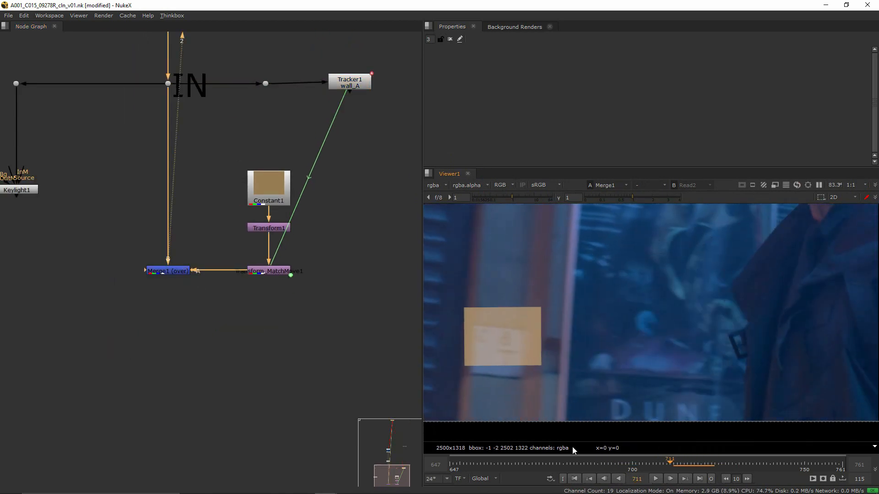
{"action": "left_click", "coordinate": [618, 479]}
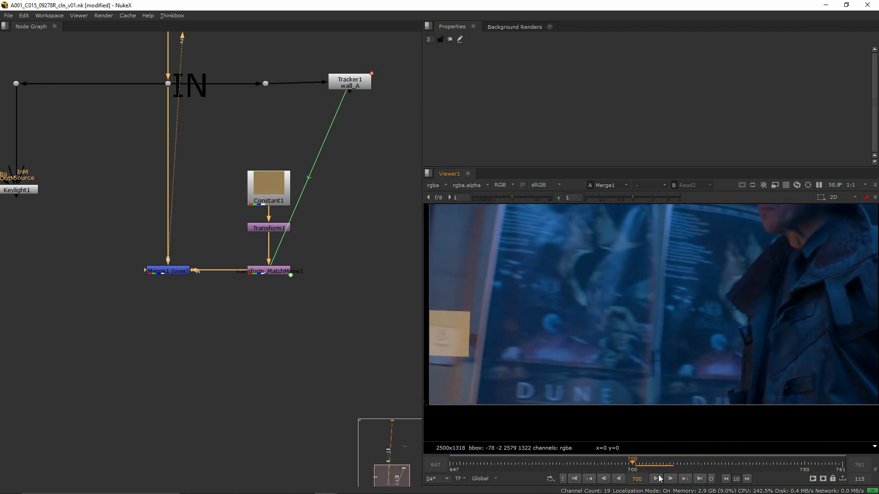
Play the merged shot forward and backward repeatedly between about frames 700 and 734 to judge the patch's motion
{"action": "left_click", "coordinate": [657, 479]}
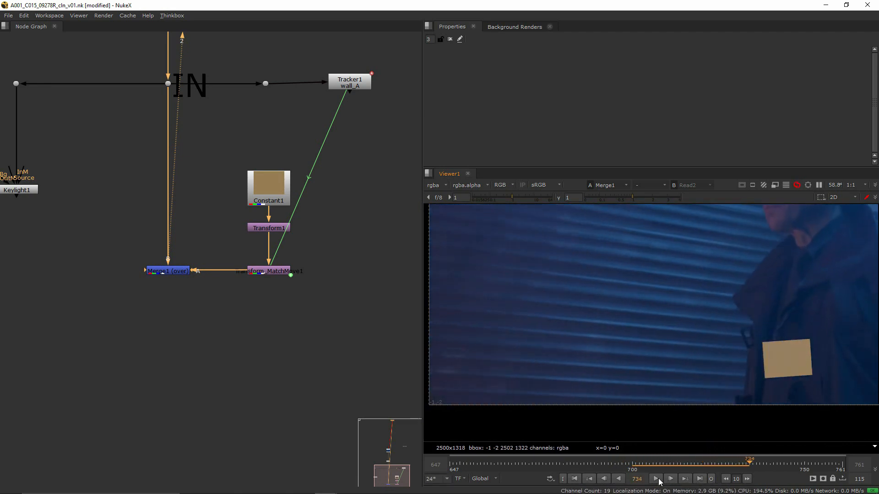
{"action": "left_click", "coordinate": [618, 479]}
{"action": "left_click", "coordinate": [619, 480]}
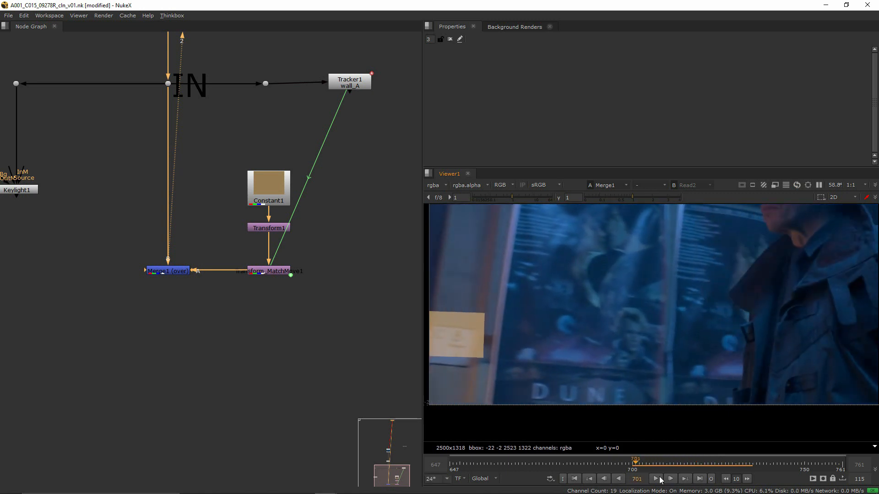
{"action": "left_click", "coordinate": [657, 479]}
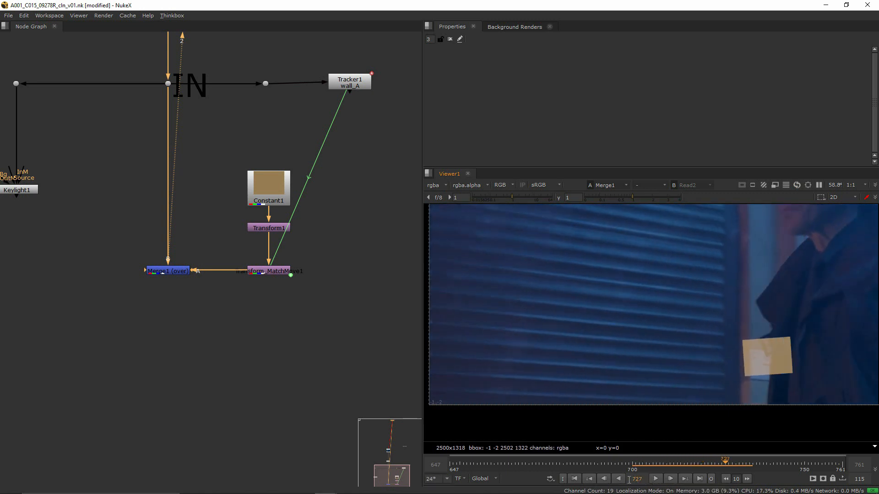
{"action": "left_click", "coordinate": [618, 480]}
{"action": "left_click", "coordinate": [619, 480]}
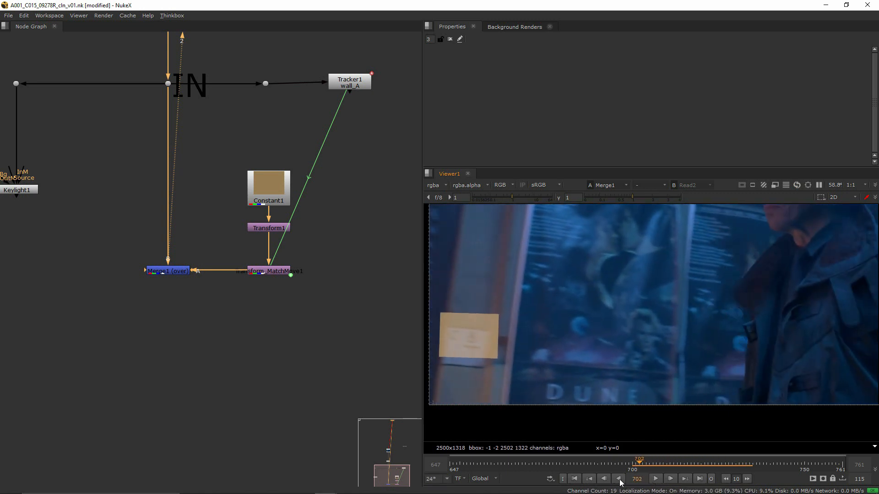
{"action": "left_click", "coordinate": [656, 479]}
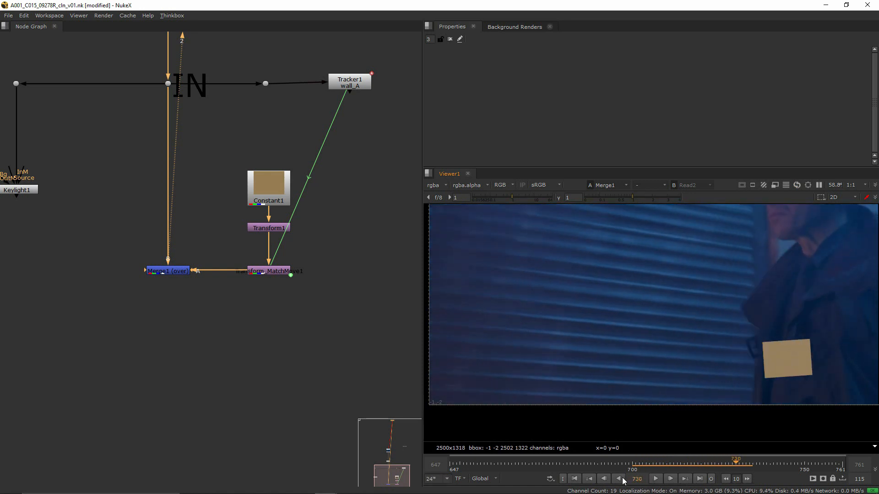
{"action": "left_click", "coordinate": [620, 479]}
Add a RotoPaint node fed from the IN dot and activate its Clone tool at frame 712
{"action": "scroll", "coordinate": [270, 392], "scroll_direction": "down", "scroll_amount": 2}
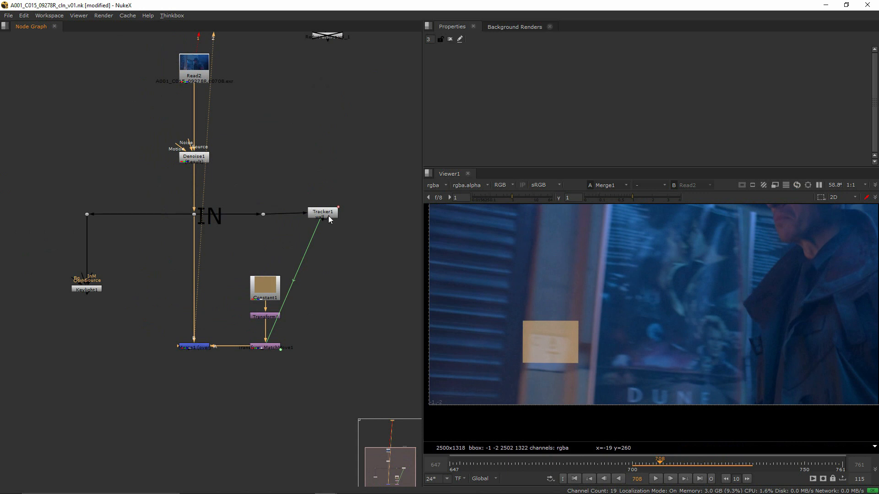
{"action": "left_click", "coordinate": [328, 215]}
{"action": "middle_click_drag", "start_coordinate": [285, 300], "coordinate": [293, 372]}
{"action": "left_click", "coordinate": [217, 372]}
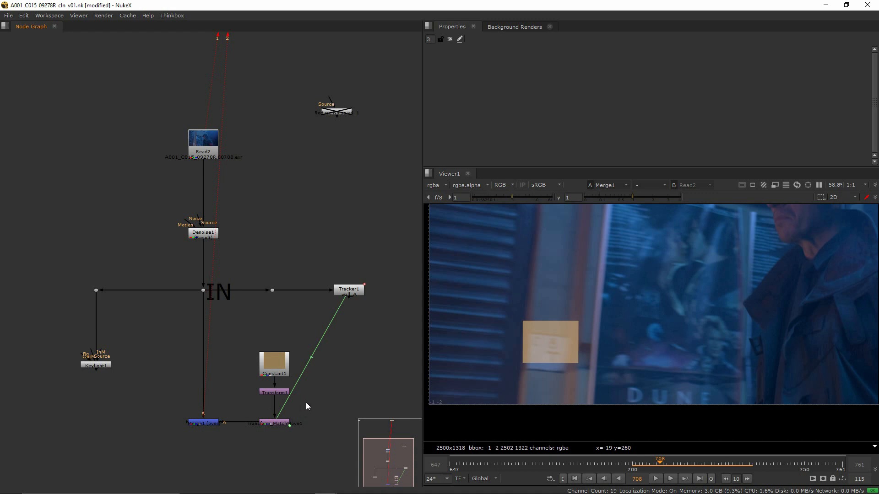
{"action": "key", "text": "Tab"}
{"action": "type", "text": "roto"}
{"action": "key", "text": "Return"}
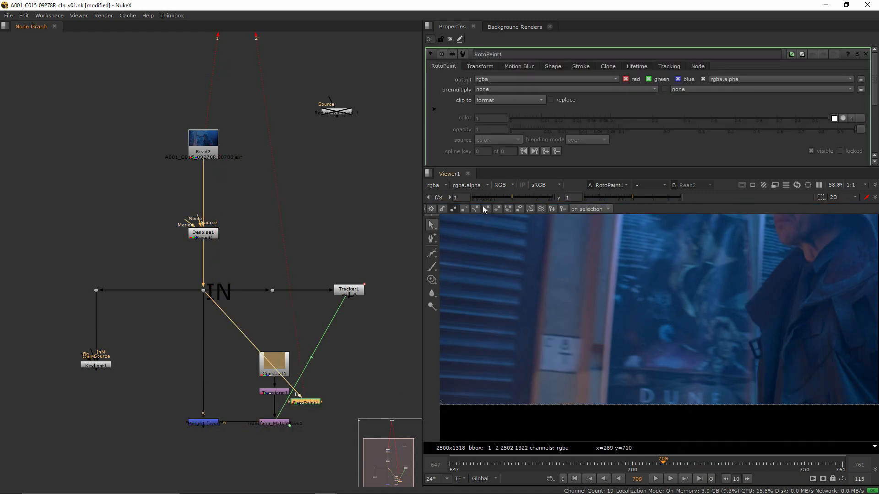
{"action": "key", "text": "c"}
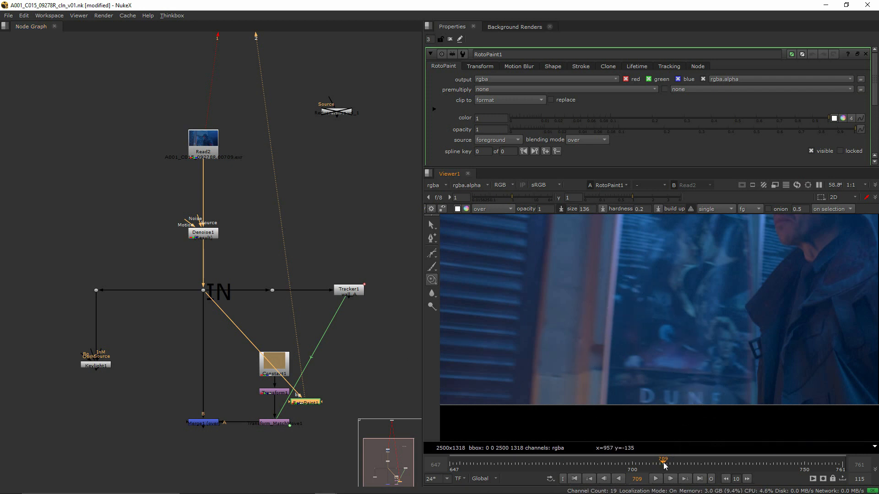
{"action": "left_click_drag", "start_coordinate": [665, 466], "coordinate": [674, 469]}
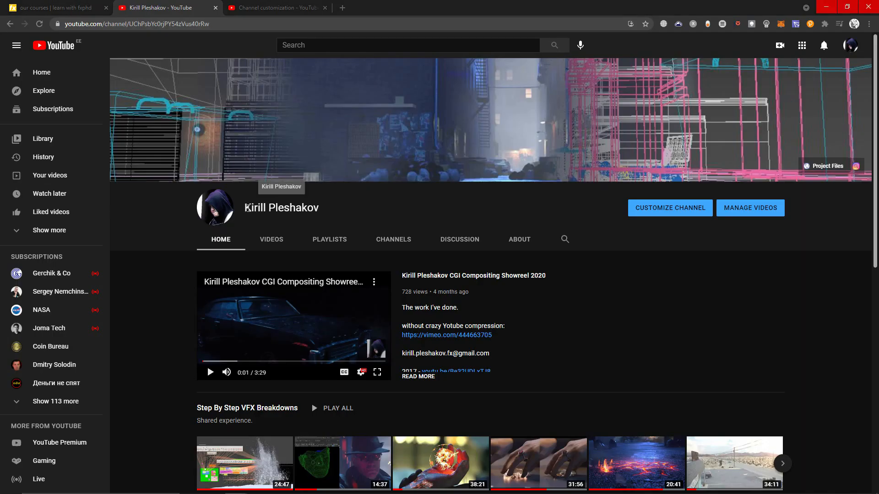
Switch to the browser, open the channel owner's Patreon page and look through the newest posts
{"action": "left_click_drag", "start_coordinate": [245, 208], "coordinate": [344, 214]}
{"action": "left_click", "coordinate": [343, 10]}
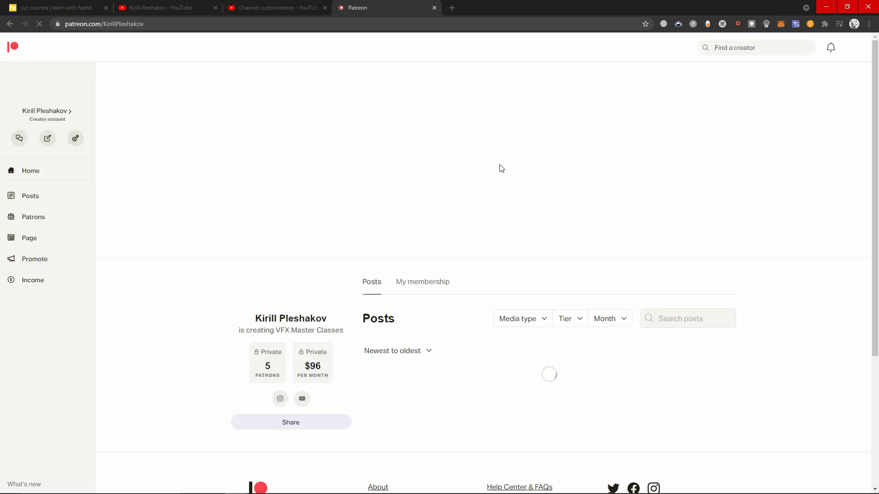
{"action": "scroll", "coordinate": [775, 279], "scroll_direction": "down", "scroll_amount": 7}
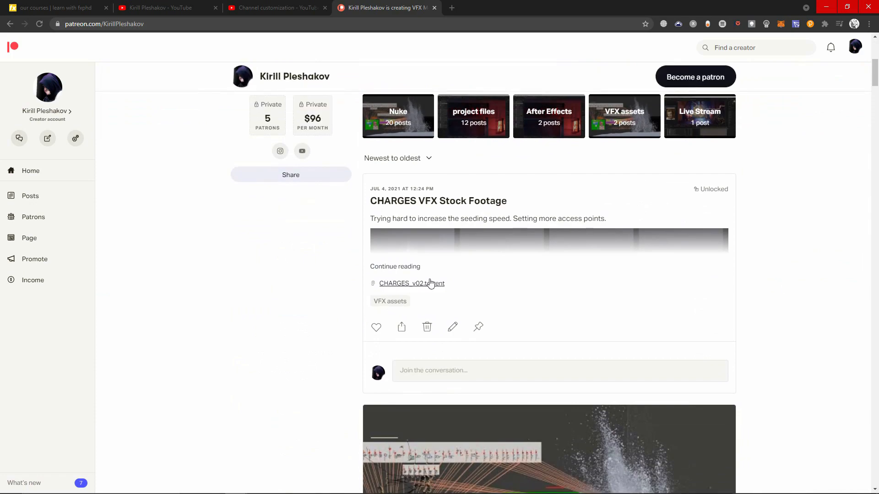
{"action": "left_click", "coordinate": [421, 291]}
{"action": "left_click", "coordinate": [592, 372]}
{"action": "scroll", "coordinate": [772, 369], "scroll_direction": "down", "scroll_amount": 9}
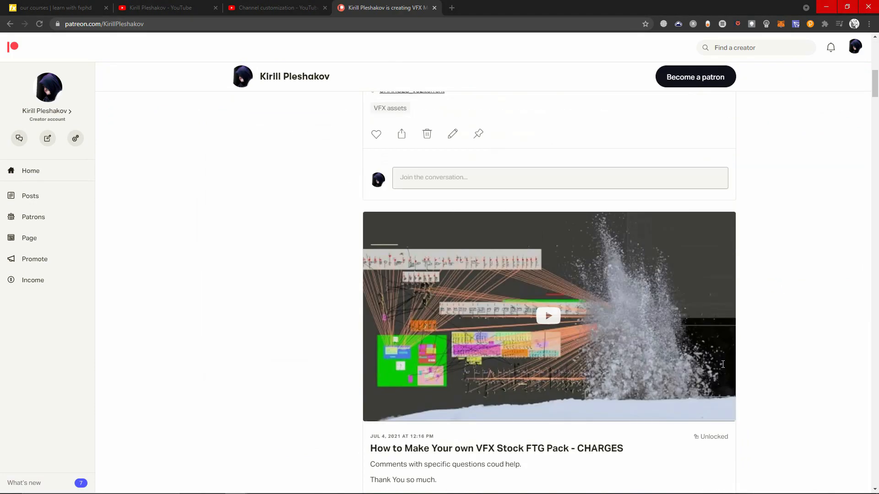
Download Nuke_Cyborg_Eyes_Breakdown_tier2.zip from the Cyborg Eyes VFX project files post and open the folder inside the archive
{"action": "scroll", "coordinate": [767, 366], "scroll_direction": "up", "scroll_amount": 1}
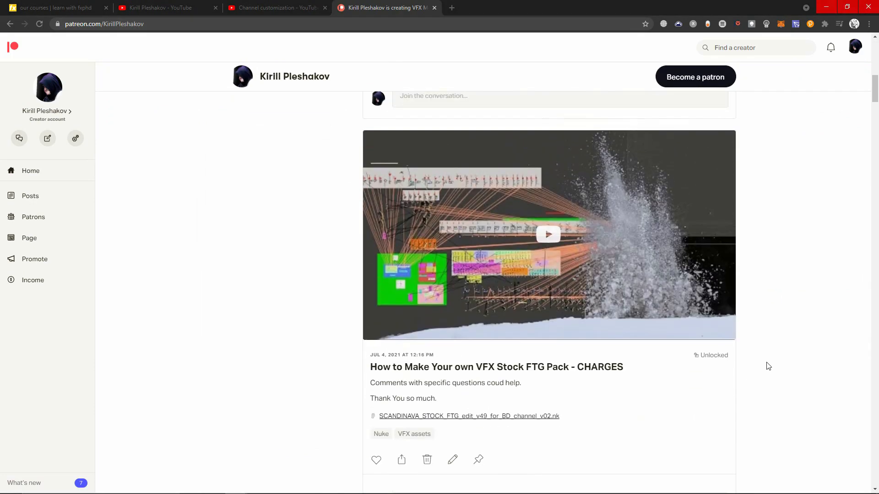
{"action": "scroll", "coordinate": [766, 366], "scroll_direction": "down", "scroll_amount": 8}
{"action": "scroll", "coordinate": [767, 366], "scroll_direction": "up", "scroll_amount": 1}
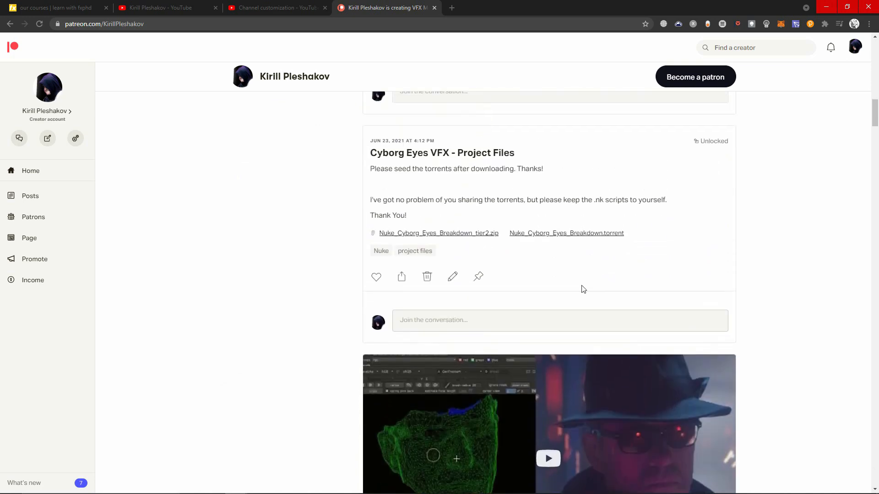
{"action": "left_click", "coordinate": [439, 233]}
{"action": "left_click", "coordinate": [527, 371]}
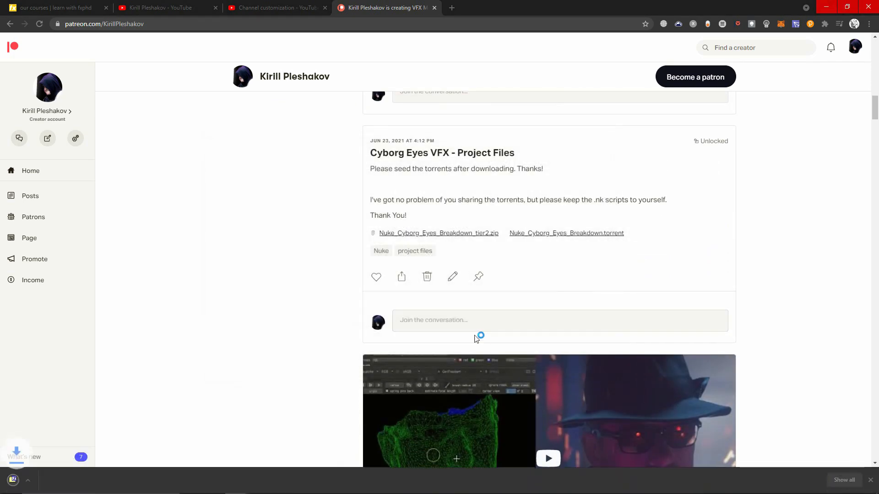
{"action": "left_click", "coordinate": [21, 481]}
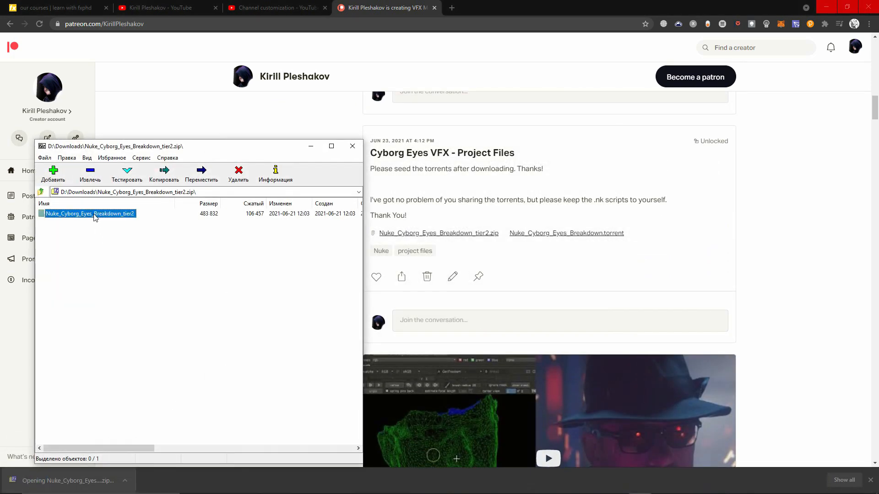
{"action": "double_click", "coordinate": [94, 213]}
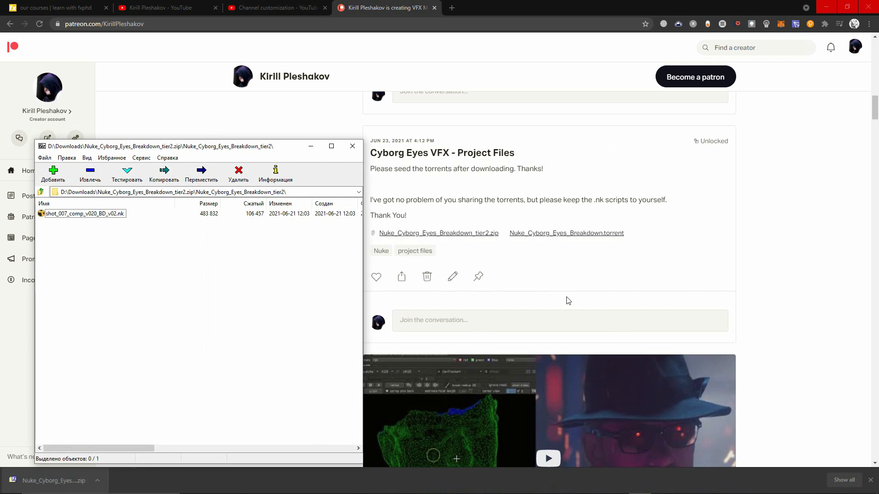
Browse the older Patreon posts down to the Sci-Fi Device Extraction breakdown and switch back to NukeX
{"action": "left_click", "coordinate": [572, 296]}
{"action": "scroll", "coordinate": [570, 294], "scroll_direction": "down", "scroll_amount": 9}
{"action": "scroll", "coordinate": [732, 361], "scroll_direction": "down", "scroll_amount": 10}
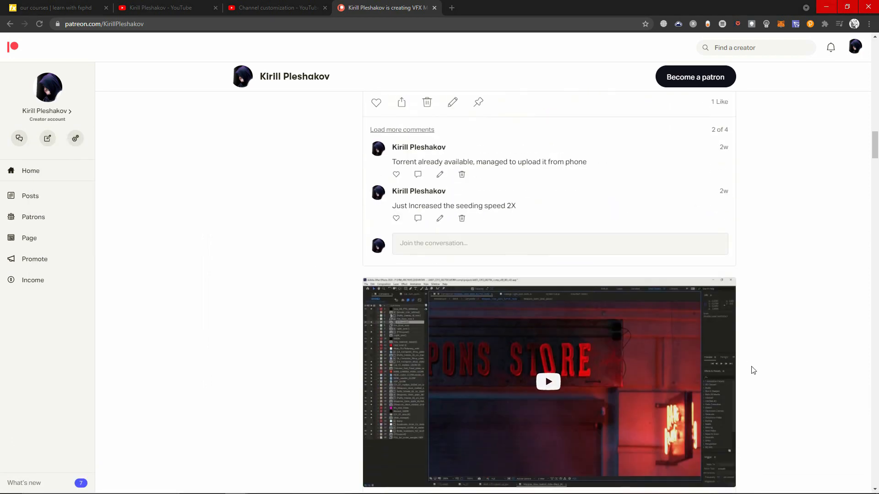
{"action": "scroll", "coordinate": [778, 381], "scroll_direction": "down", "scroll_amount": 7}
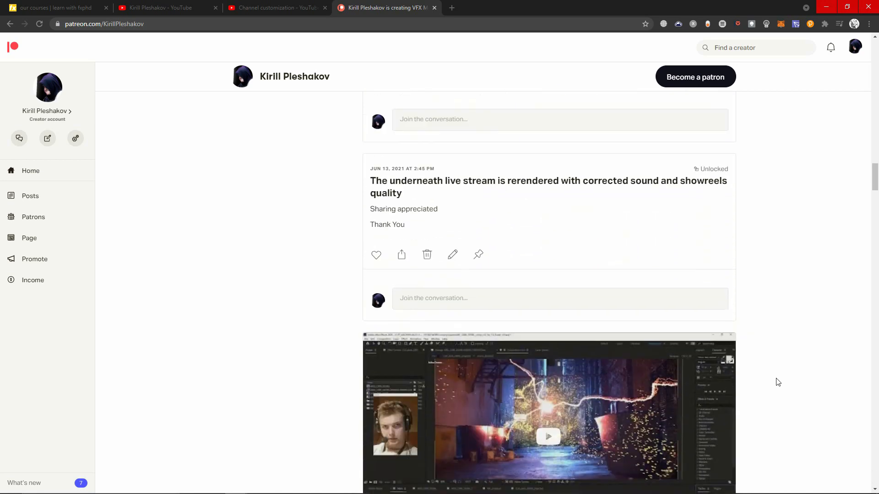
{"action": "scroll", "coordinate": [777, 381], "scroll_direction": "down", "scroll_amount": 15}
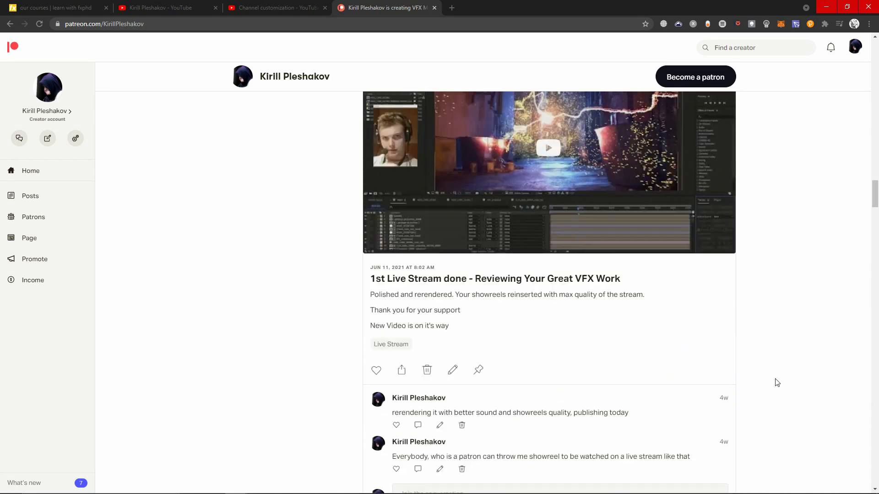
{"action": "scroll", "coordinate": [771, 385], "scroll_direction": "down", "scroll_amount": 5}
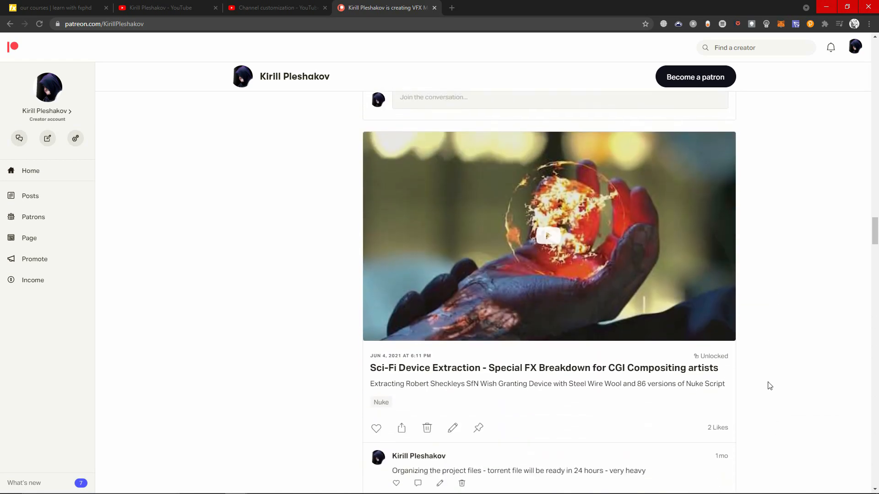
{"action": "key", "text": "alt+Tab"}
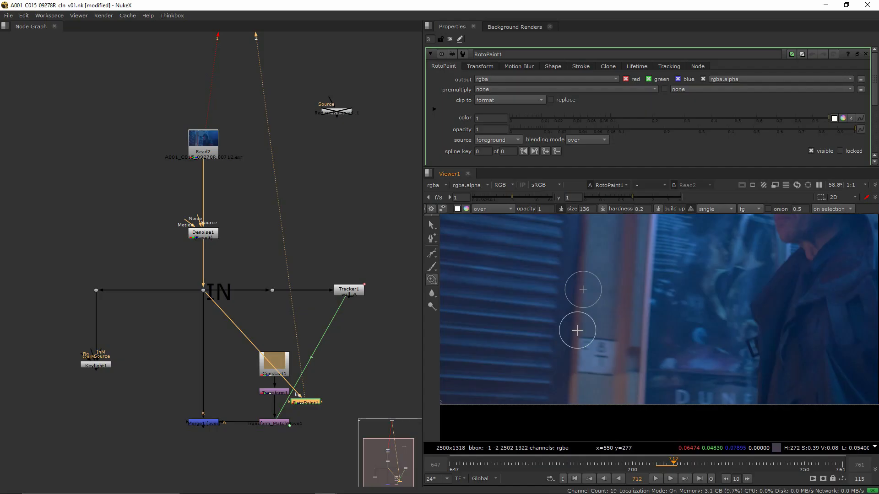